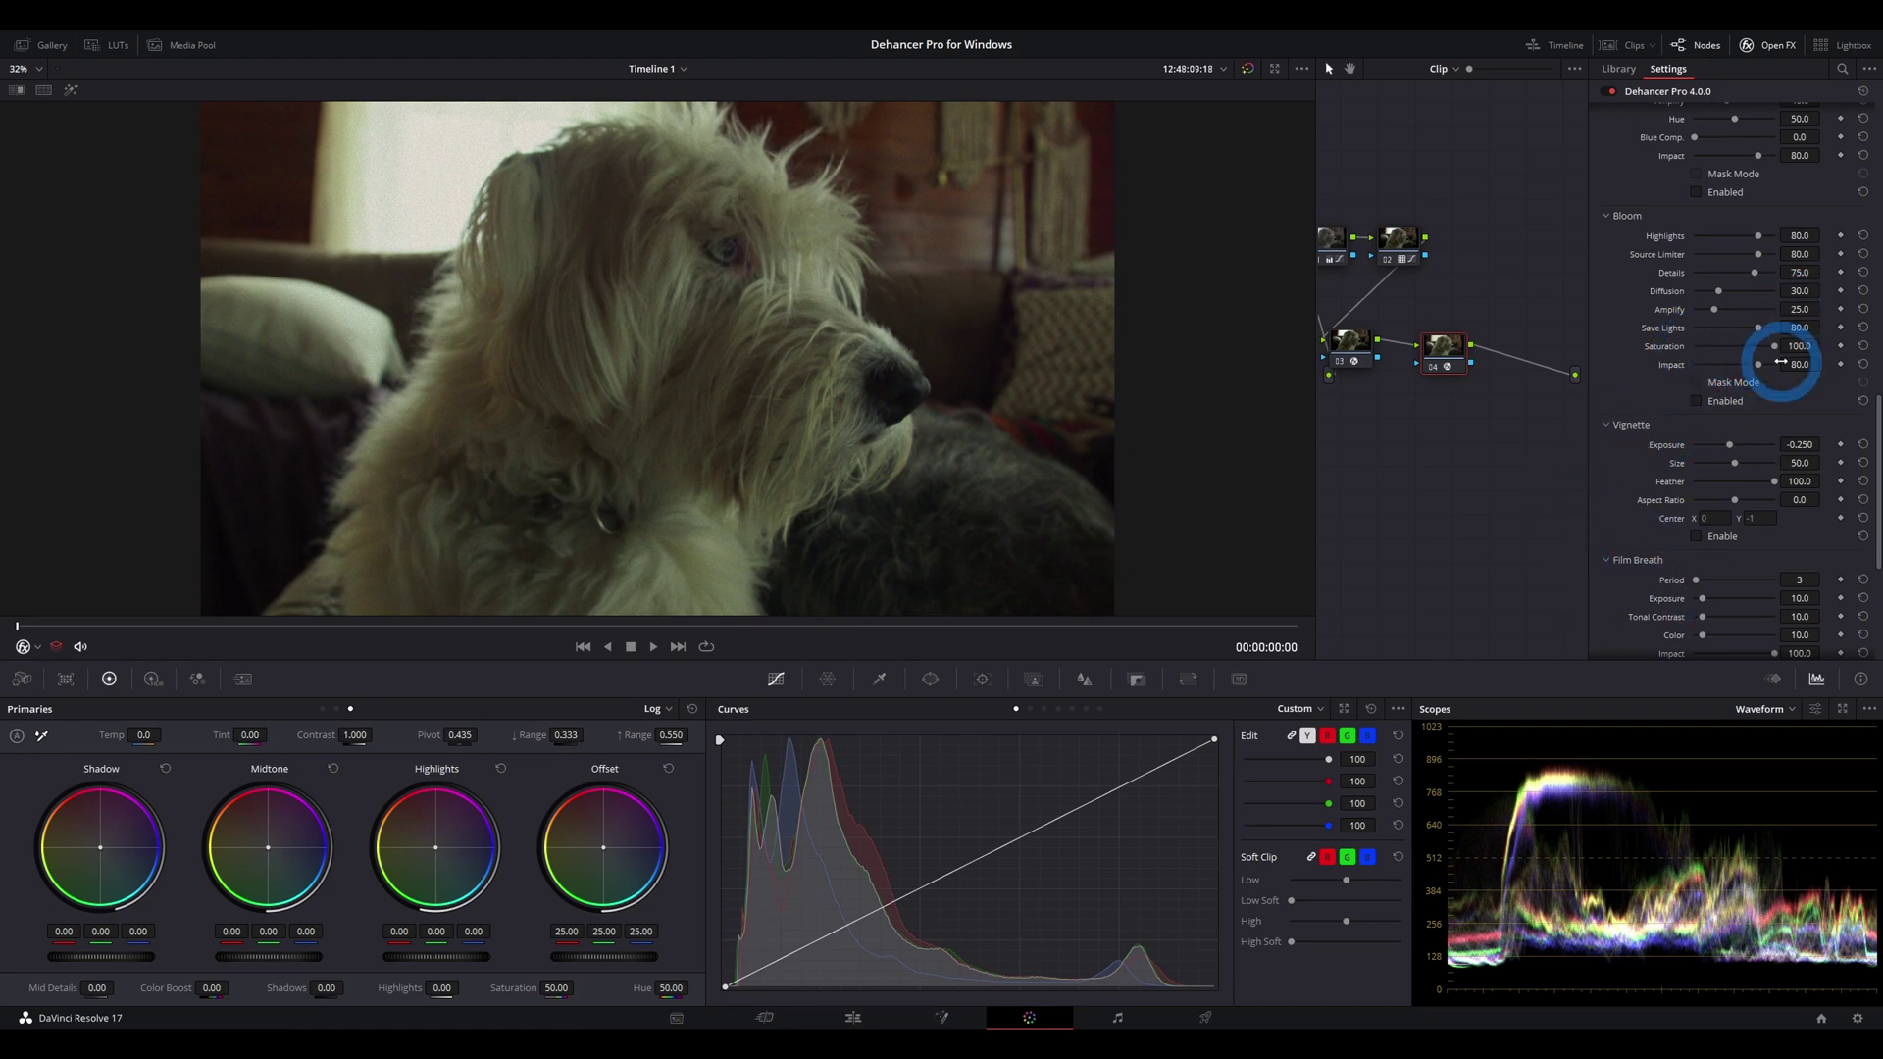
Tick Bloom's Mask Mode so the viewer shows the dog clip's dark bloom mask
{"action": "left_click", "coordinate": [1696, 401]}
Enable Bloom, test Source Limiter and Details leaving both at 0, and save the project
{"action": "left_click", "coordinate": [1697, 382]}
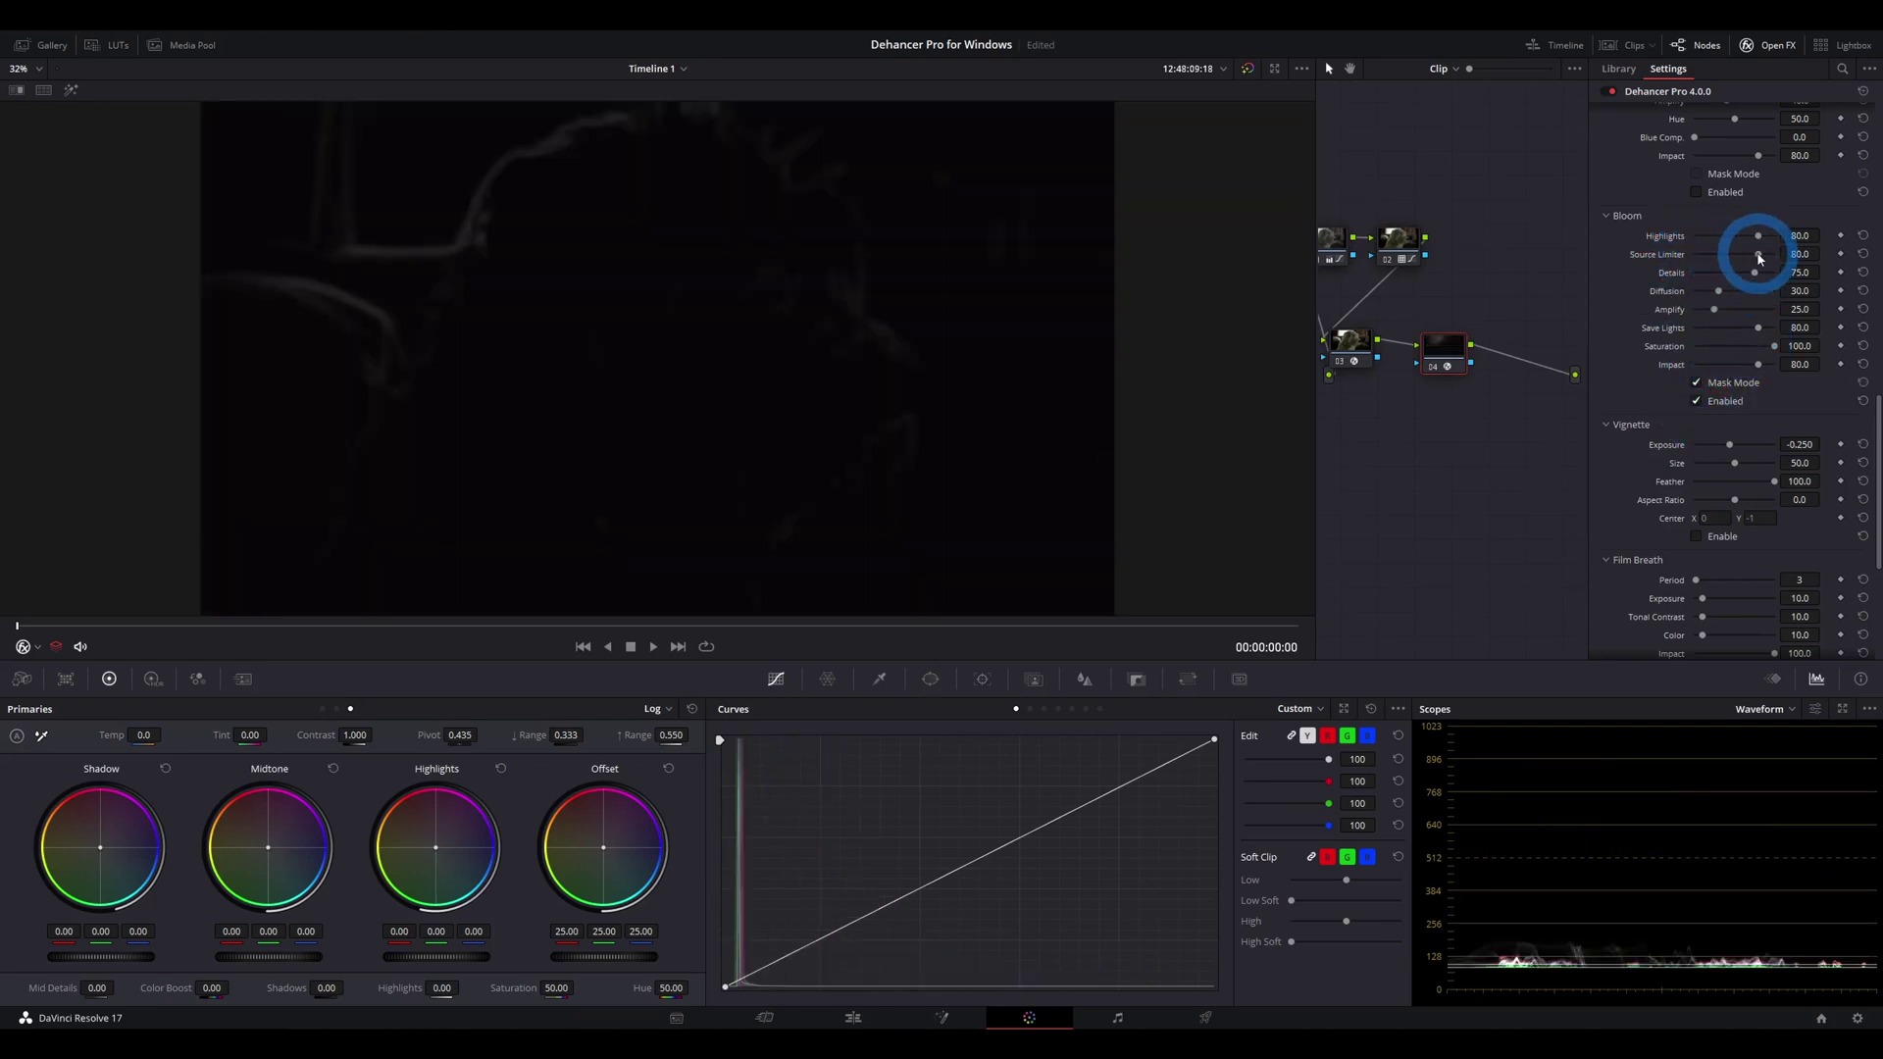
{"action": "left_click_drag", "start_coordinate": [1760, 258], "coordinate": [1778, 263]}
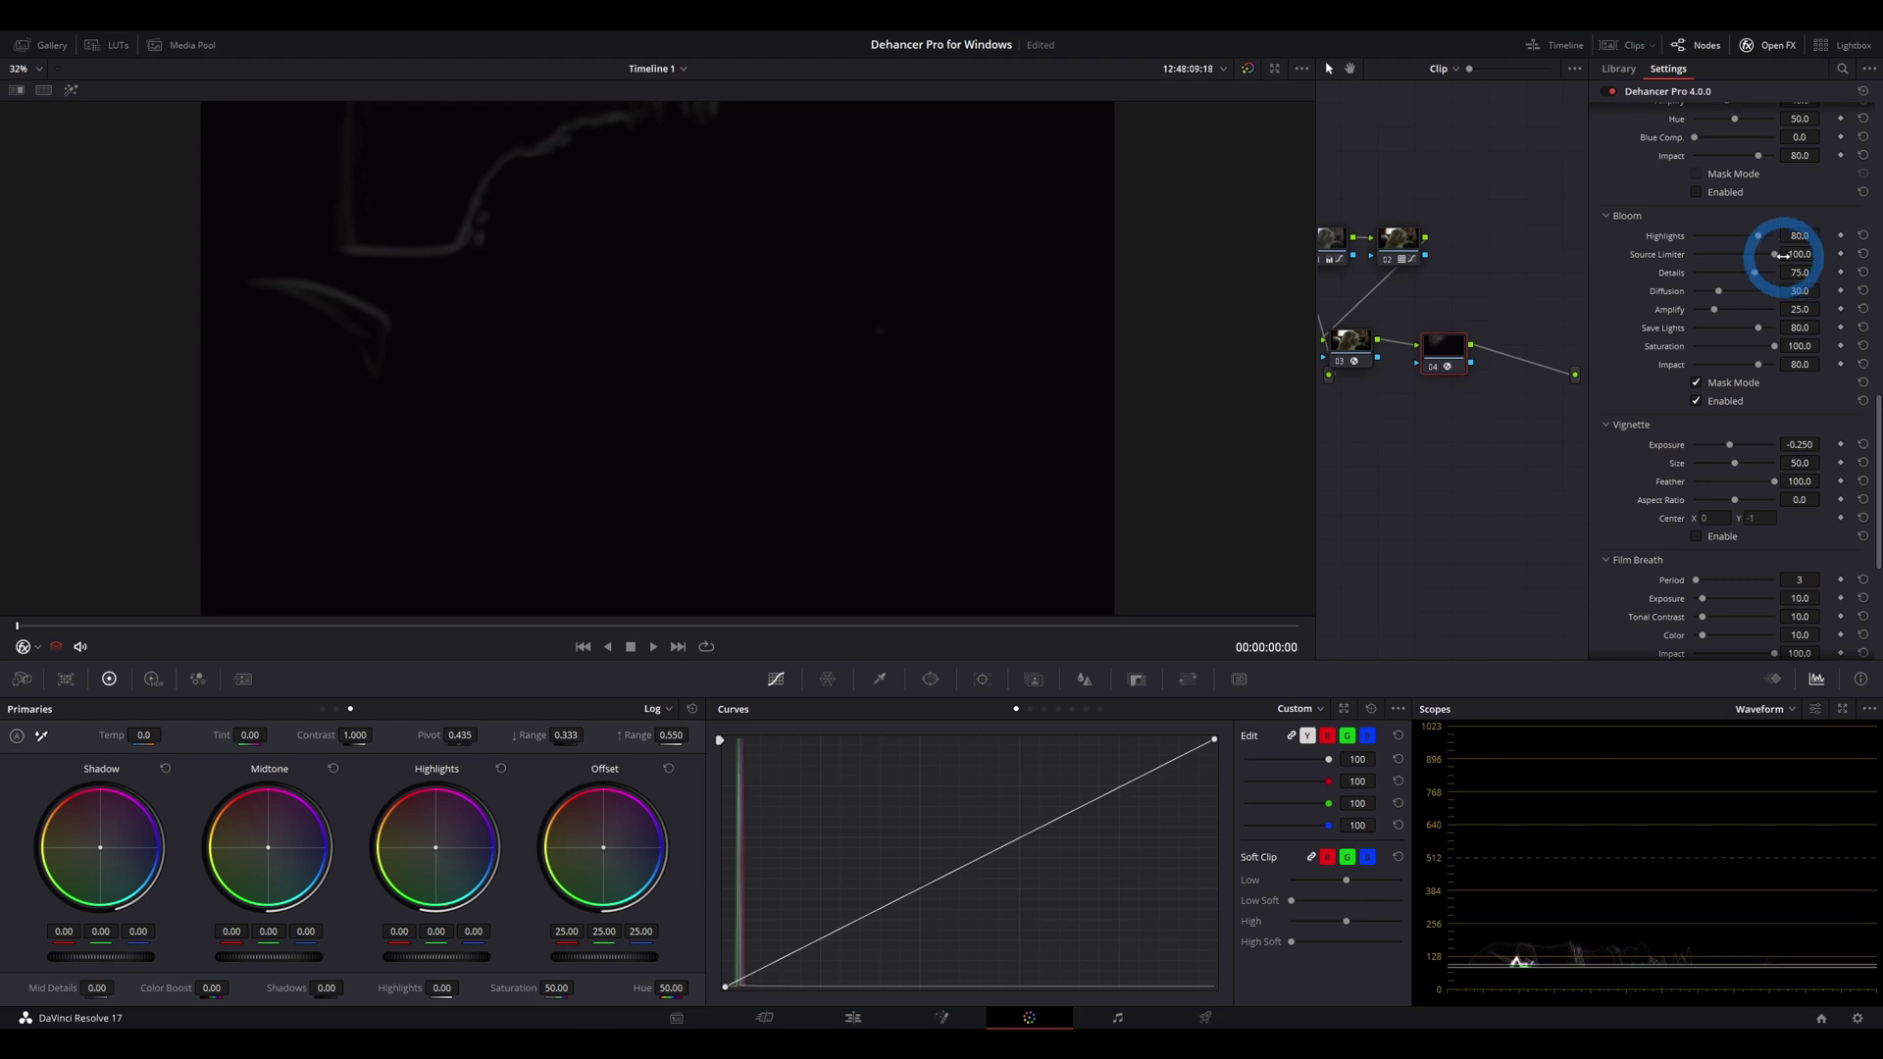
{"action": "left_click_drag", "start_coordinate": [1794, 257], "coordinate": [1253, 341]}
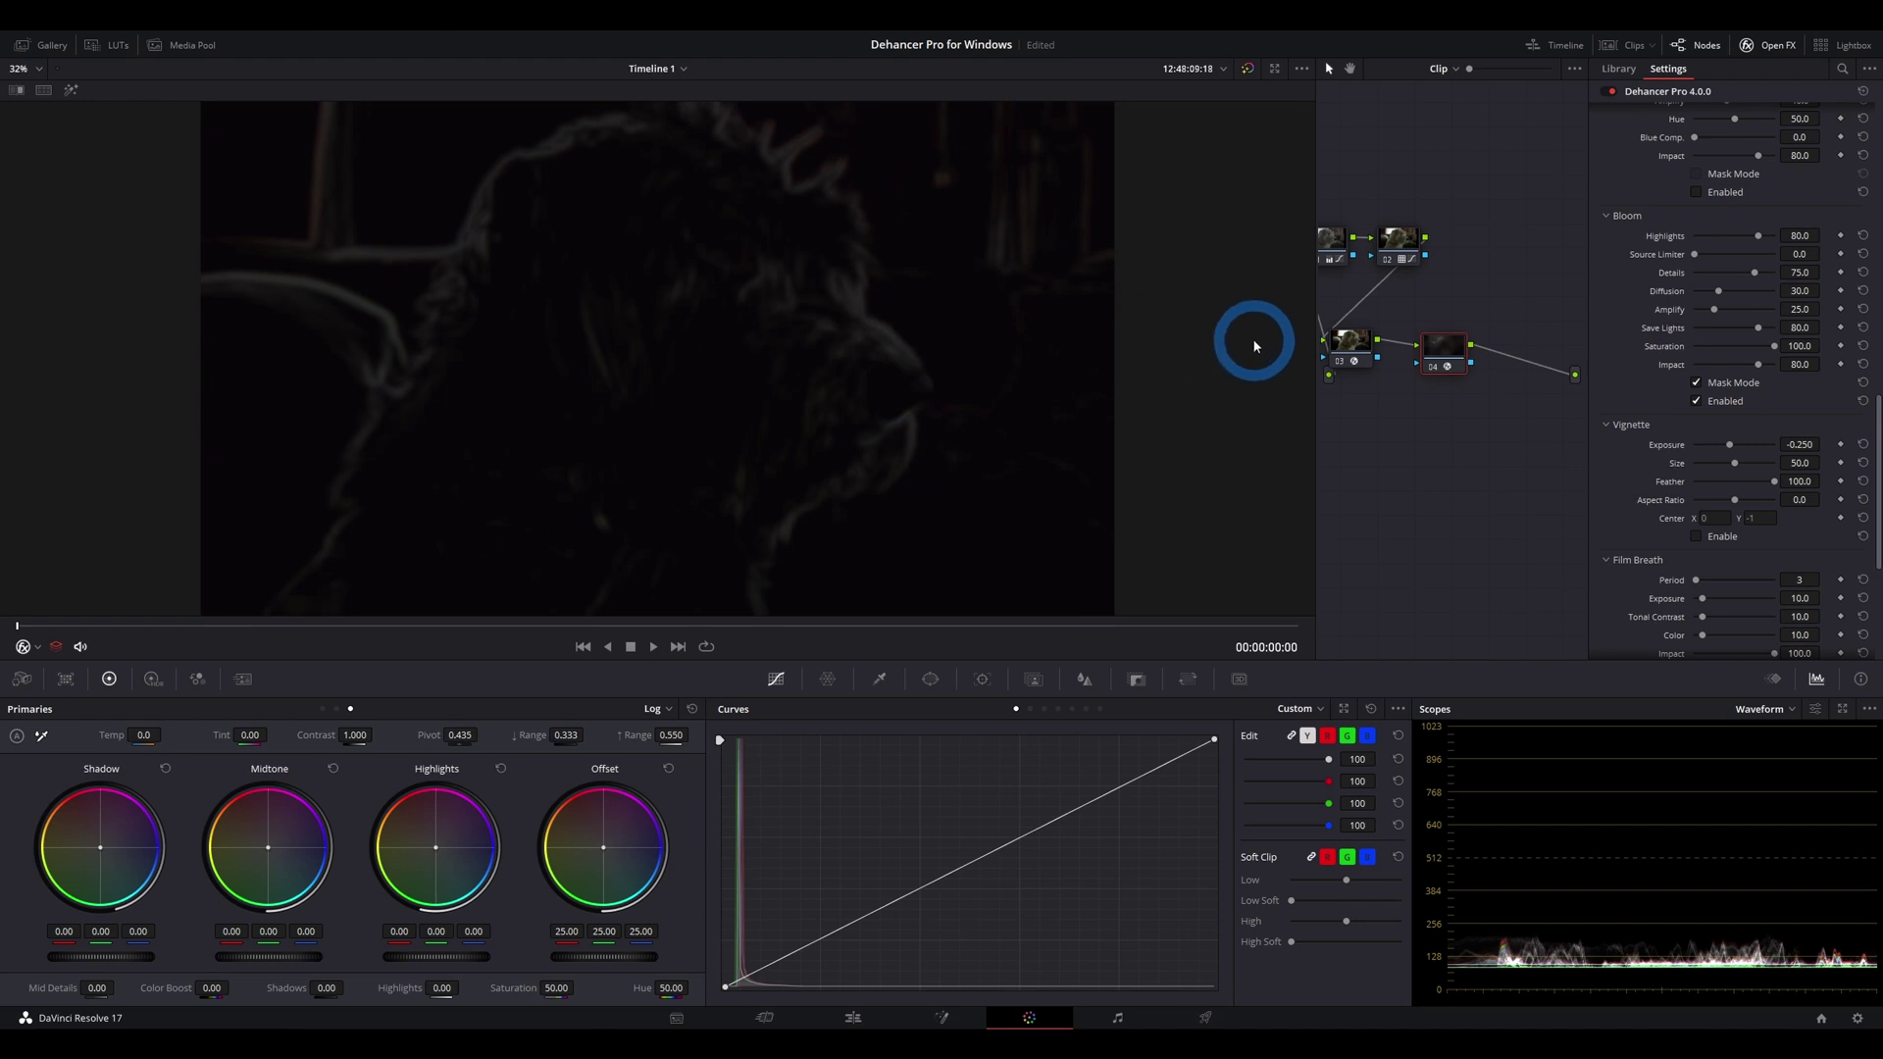
{"action": "left_click_drag", "start_coordinate": [1254, 346], "coordinate": [1788, 272]}
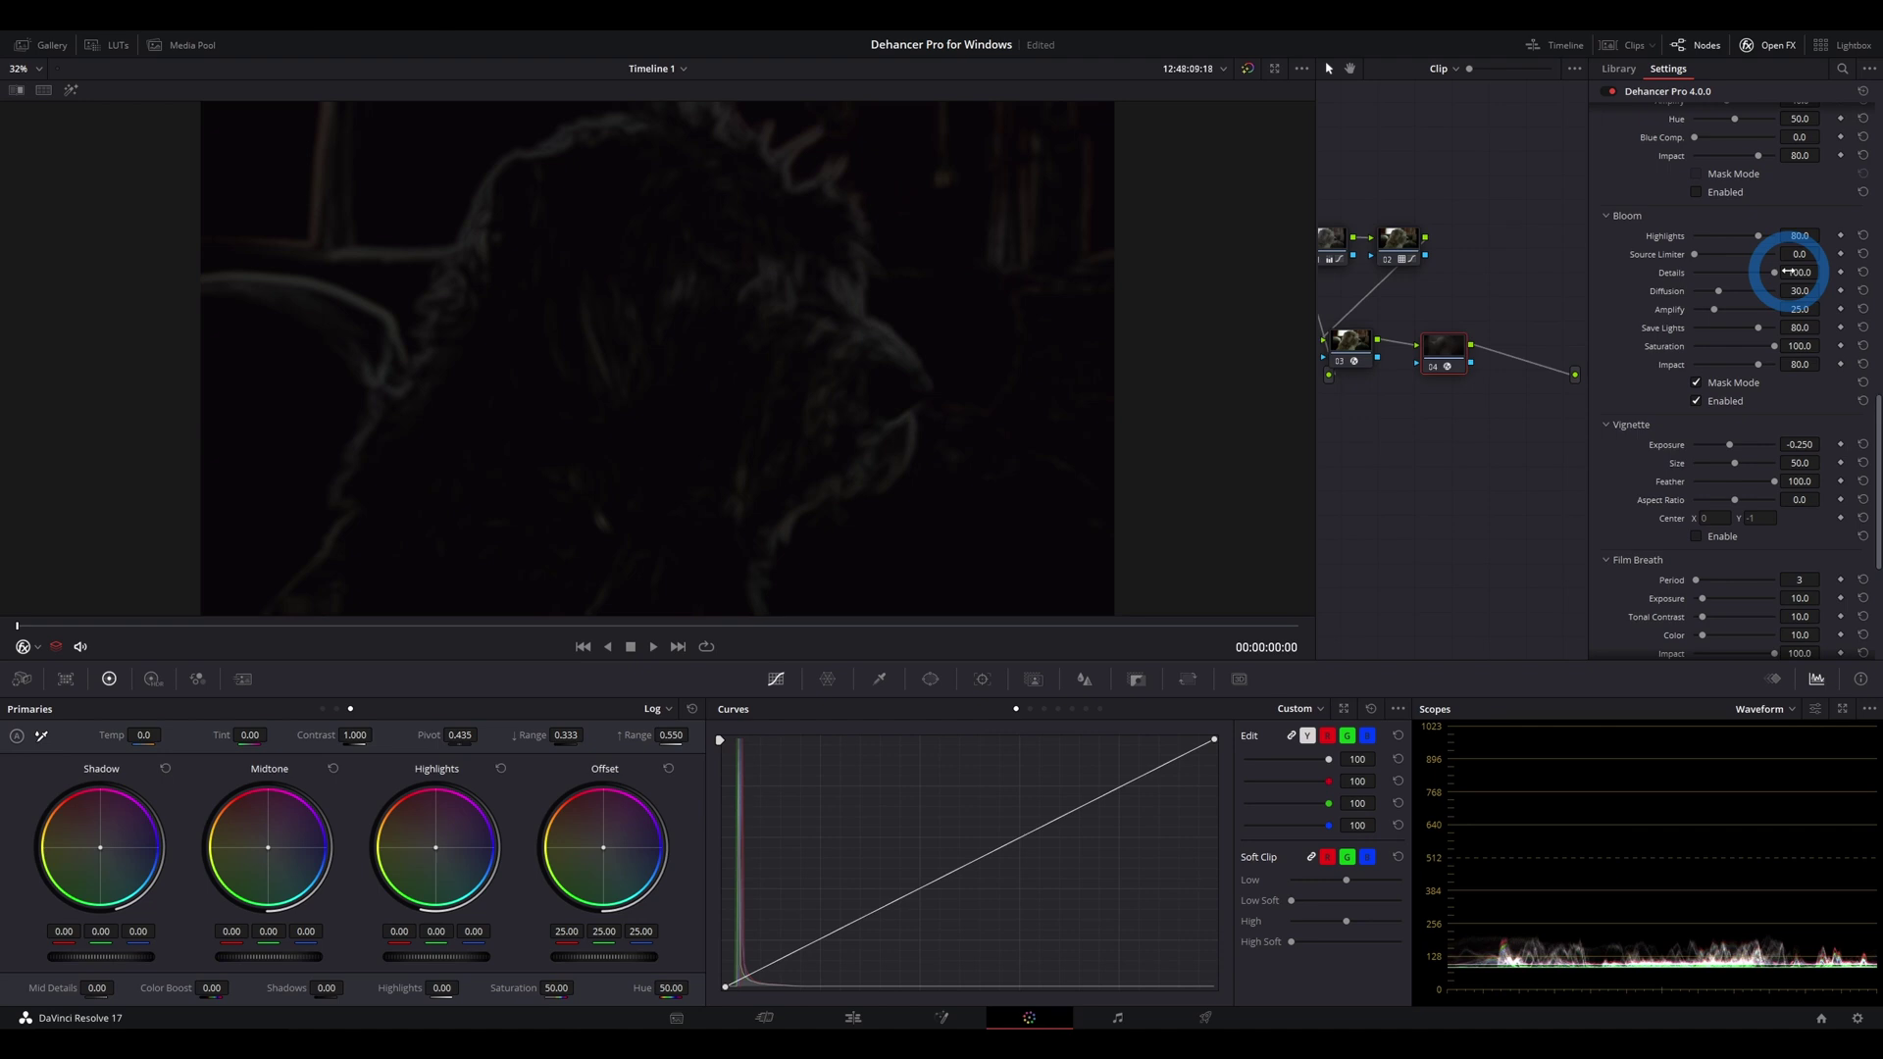
{"action": "left_click_drag", "start_coordinate": [1787, 271], "coordinate": [1701, 275]}
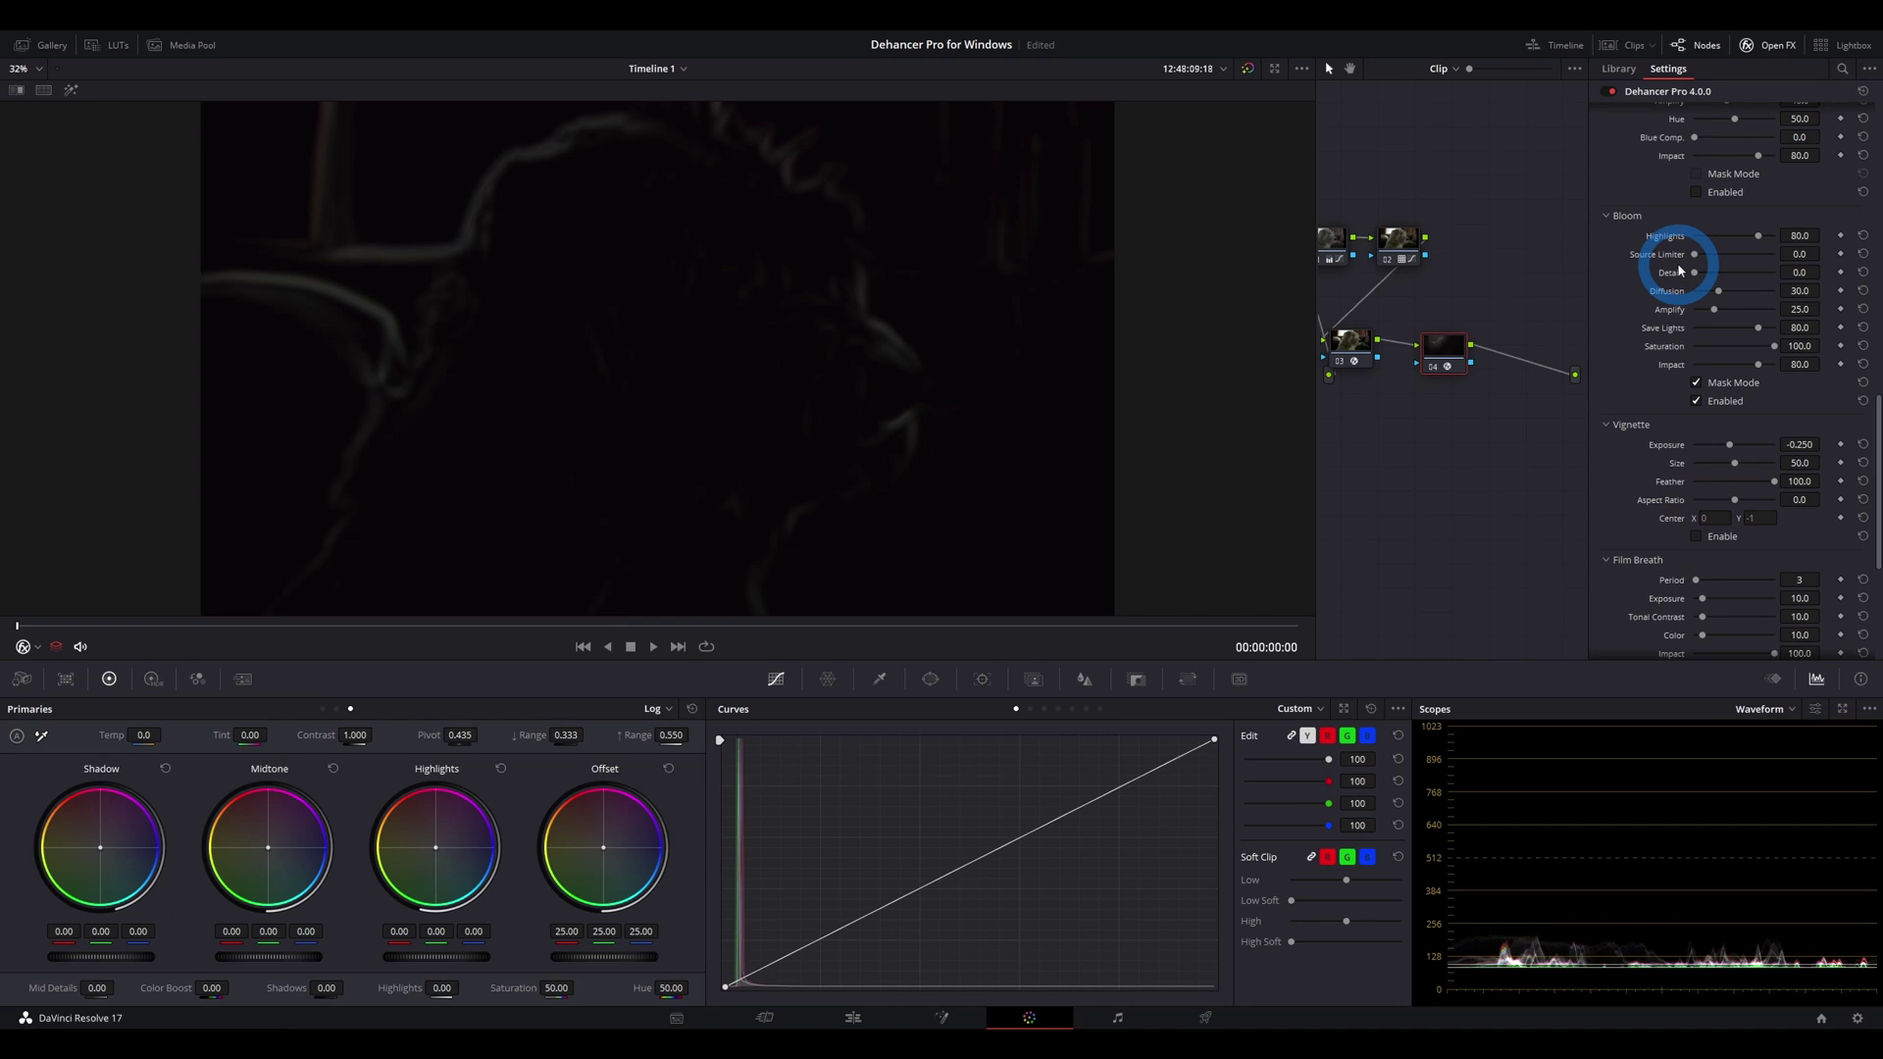
{"action": "key", "text": "ctrl+s"}
Reset Bloom Source Limiter and Details, then raise Bloom Highlights to 100
{"action": "left_click", "coordinate": [1727, 256]}
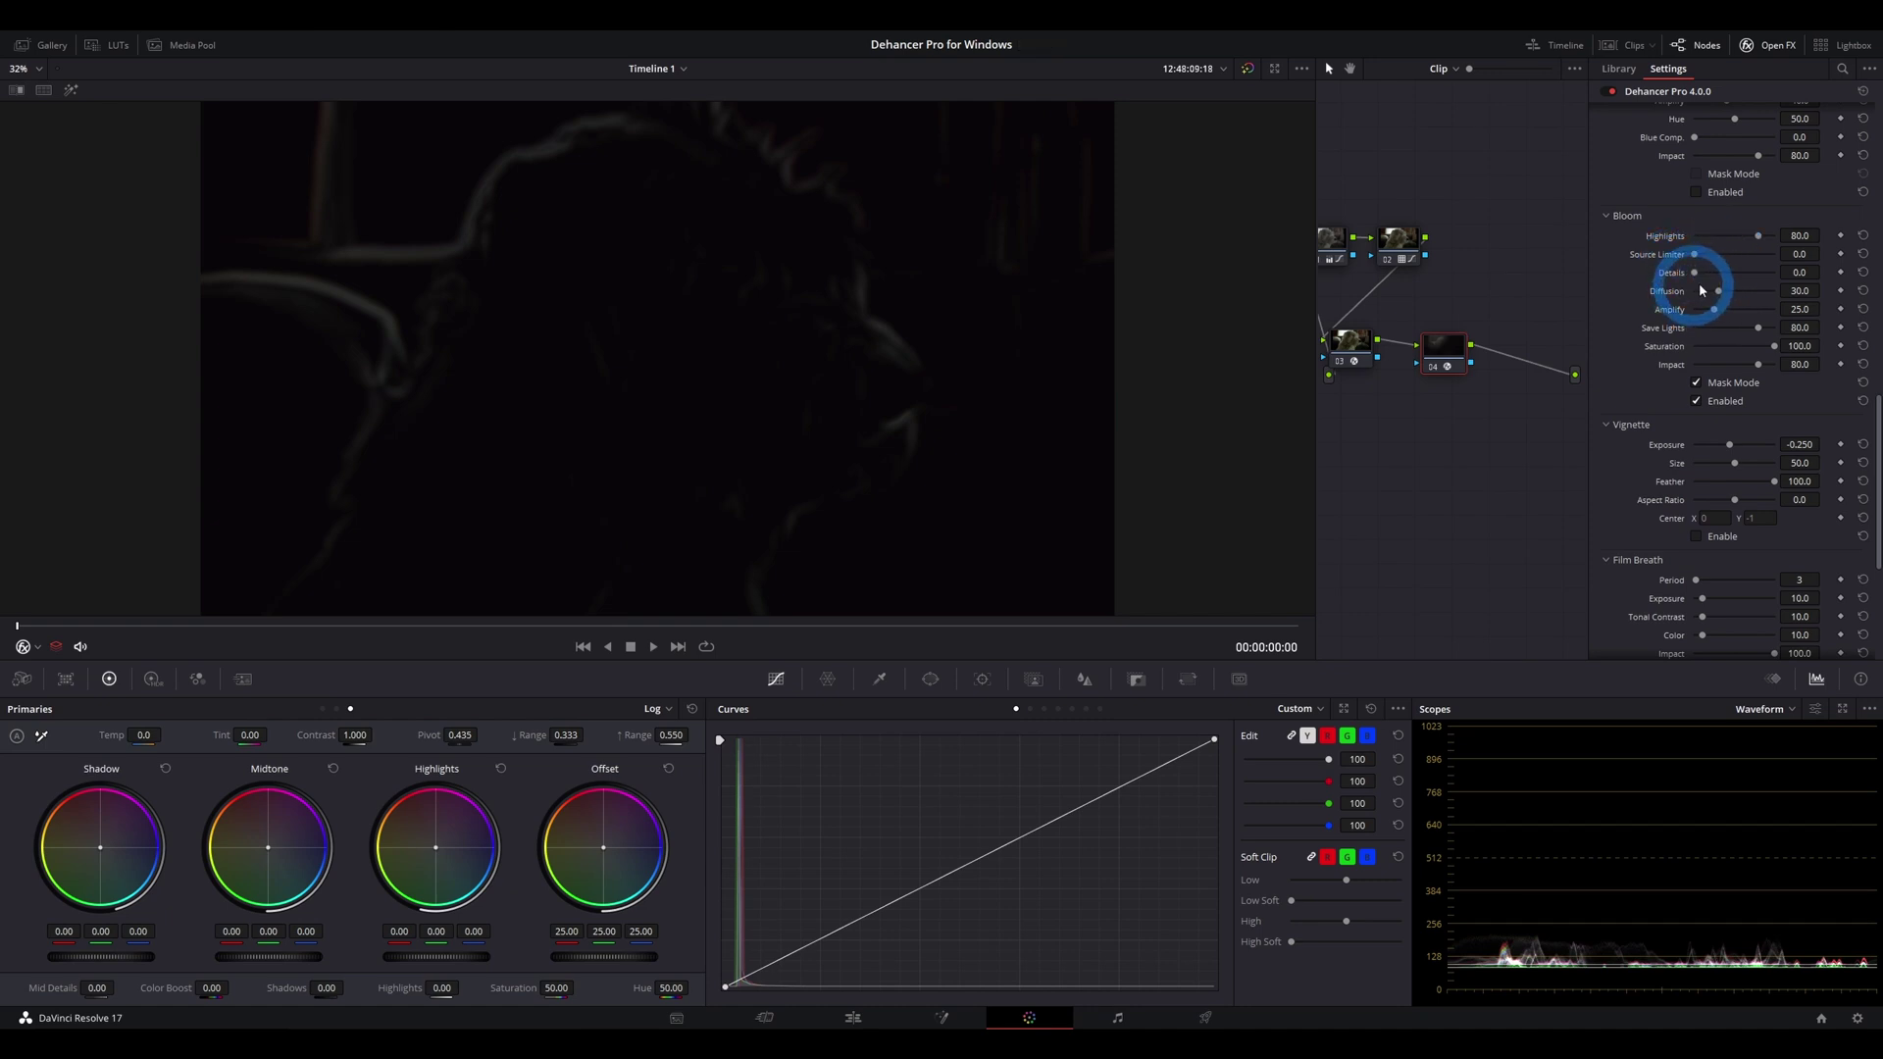
{"action": "left_click", "coordinate": [1688, 261]}
{"action": "mouse_move", "coordinate": [1722, 237]}
{"action": "left_mouse_down"}
{"action": "mouse_move", "coordinate": [1749, 244]}
{"action": "mouse_move", "coordinate": [1698, 236]}
{"action": "mouse_move", "coordinate": [1556, 597]}
{"action": "mouse_move", "coordinate": [1651, 327]}
{"action": "mouse_move", "coordinate": [1710, 239]}
{"action": "mouse_move", "coordinate": [1747, 243]}
{"action": "left_mouse_up"}
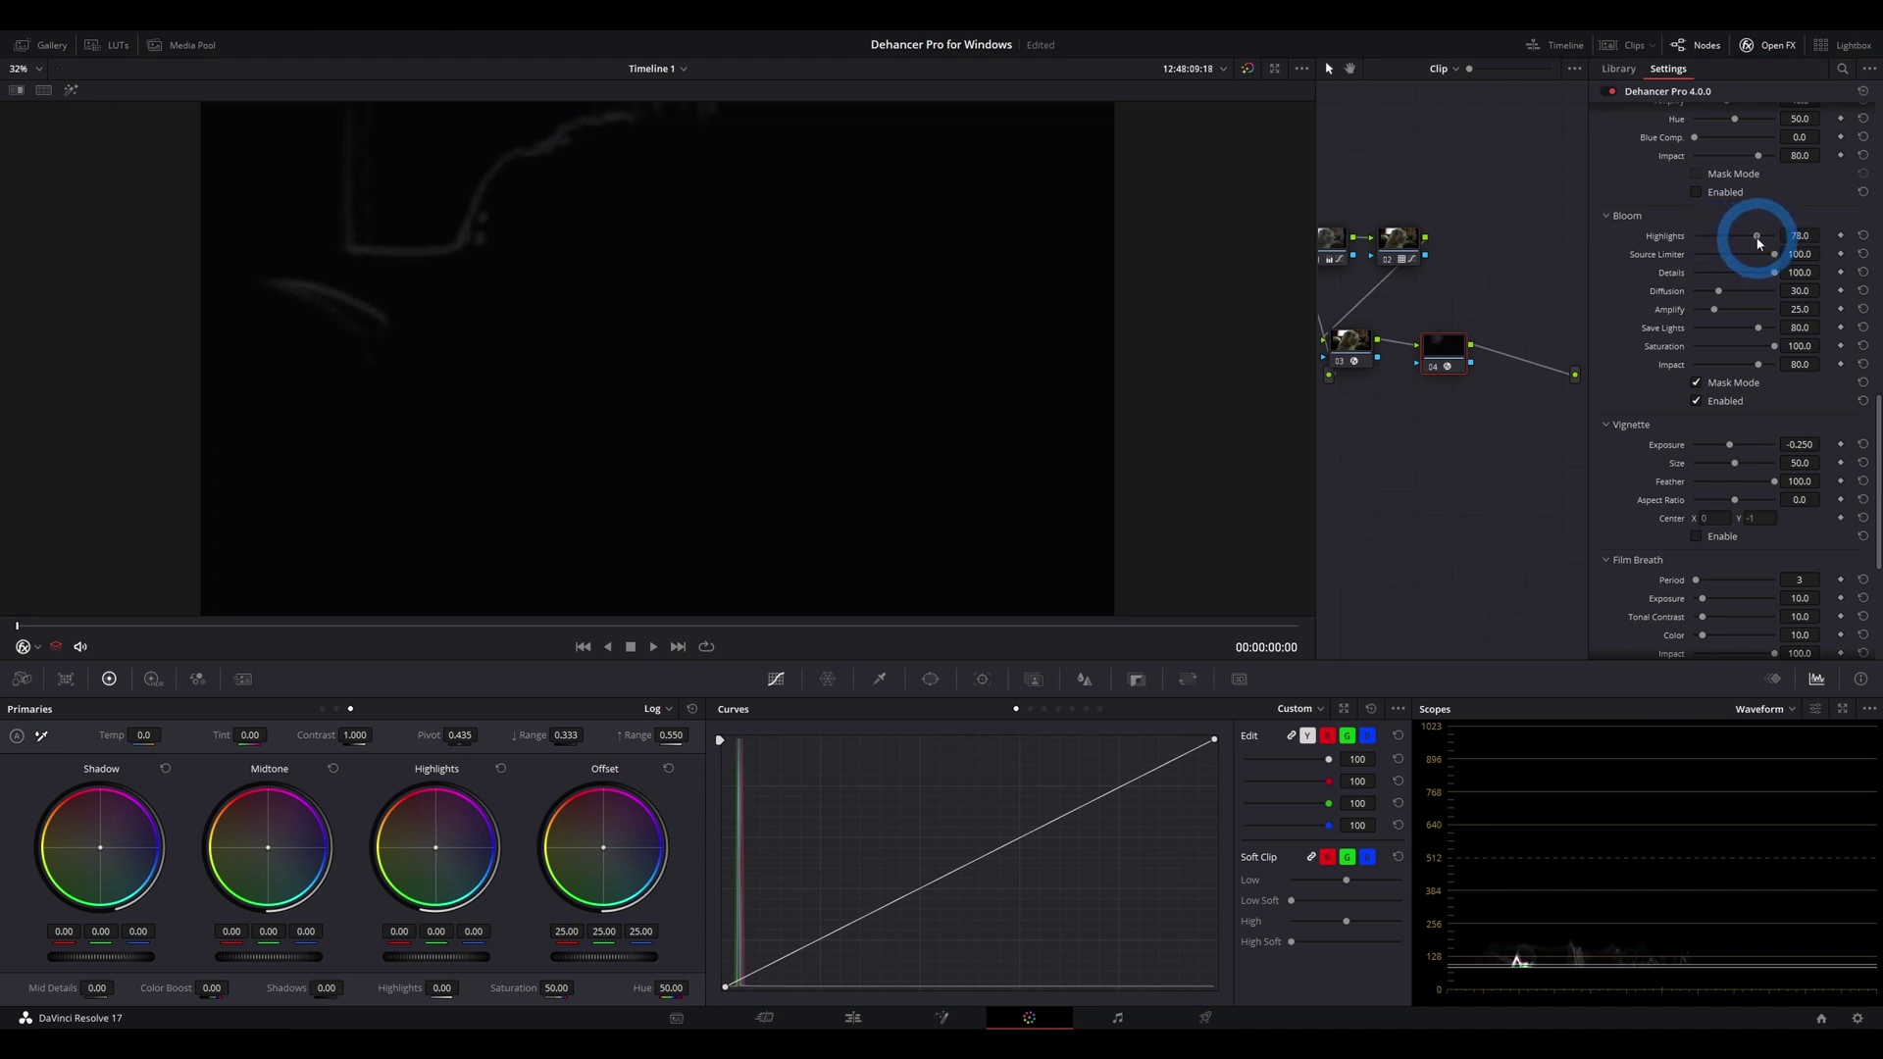
{"action": "left_click_drag", "start_coordinate": [1758, 243], "coordinate": [1782, 236]}
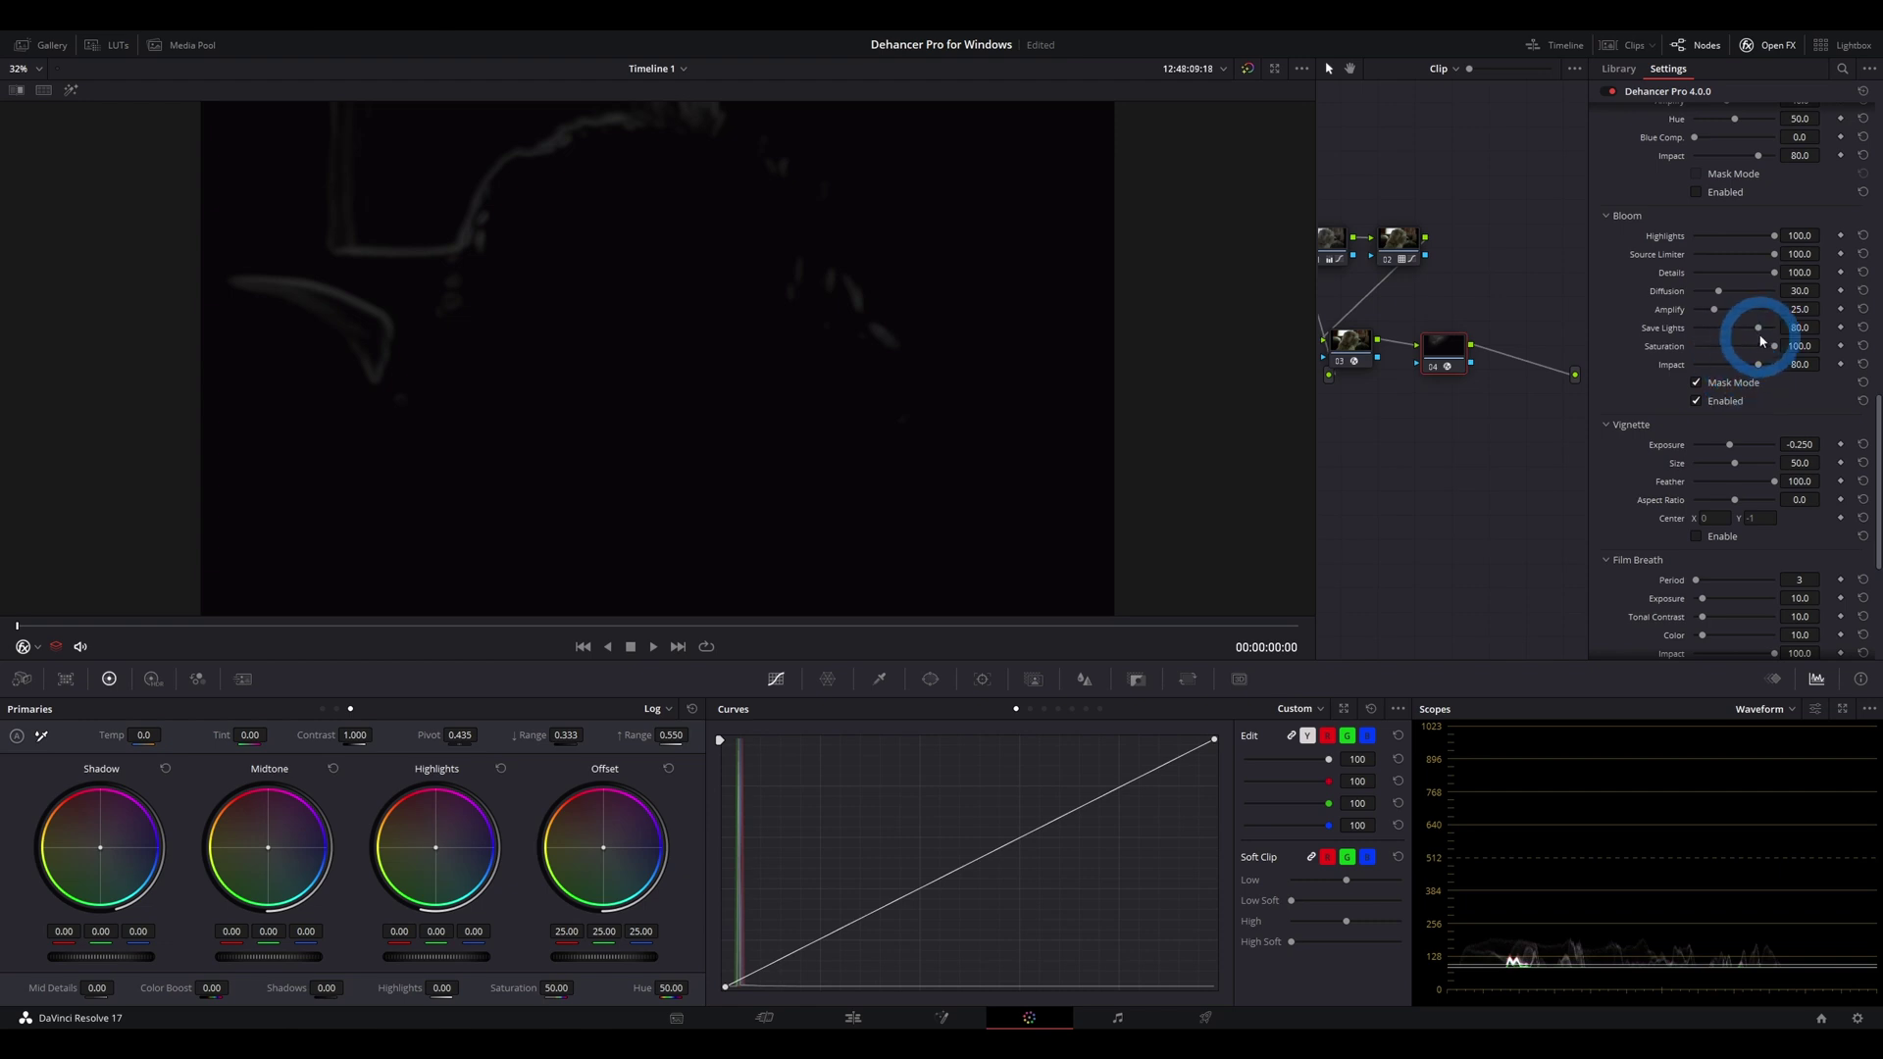
Raise Bloom Diffusion and Amplify to 100 for soft, wide glowing outlines
{"action": "mouse_move", "coordinate": [1718, 290]}
{"action": "left_mouse_down"}
{"action": "mouse_move", "coordinate": [1770, 298]}
{"action": "mouse_move", "coordinate": [1770, 329]}
{"action": "mouse_move", "coordinate": [1766, 296]}
{"action": "mouse_move", "coordinate": [1698, 291]}
{"action": "left_mouse_up"}
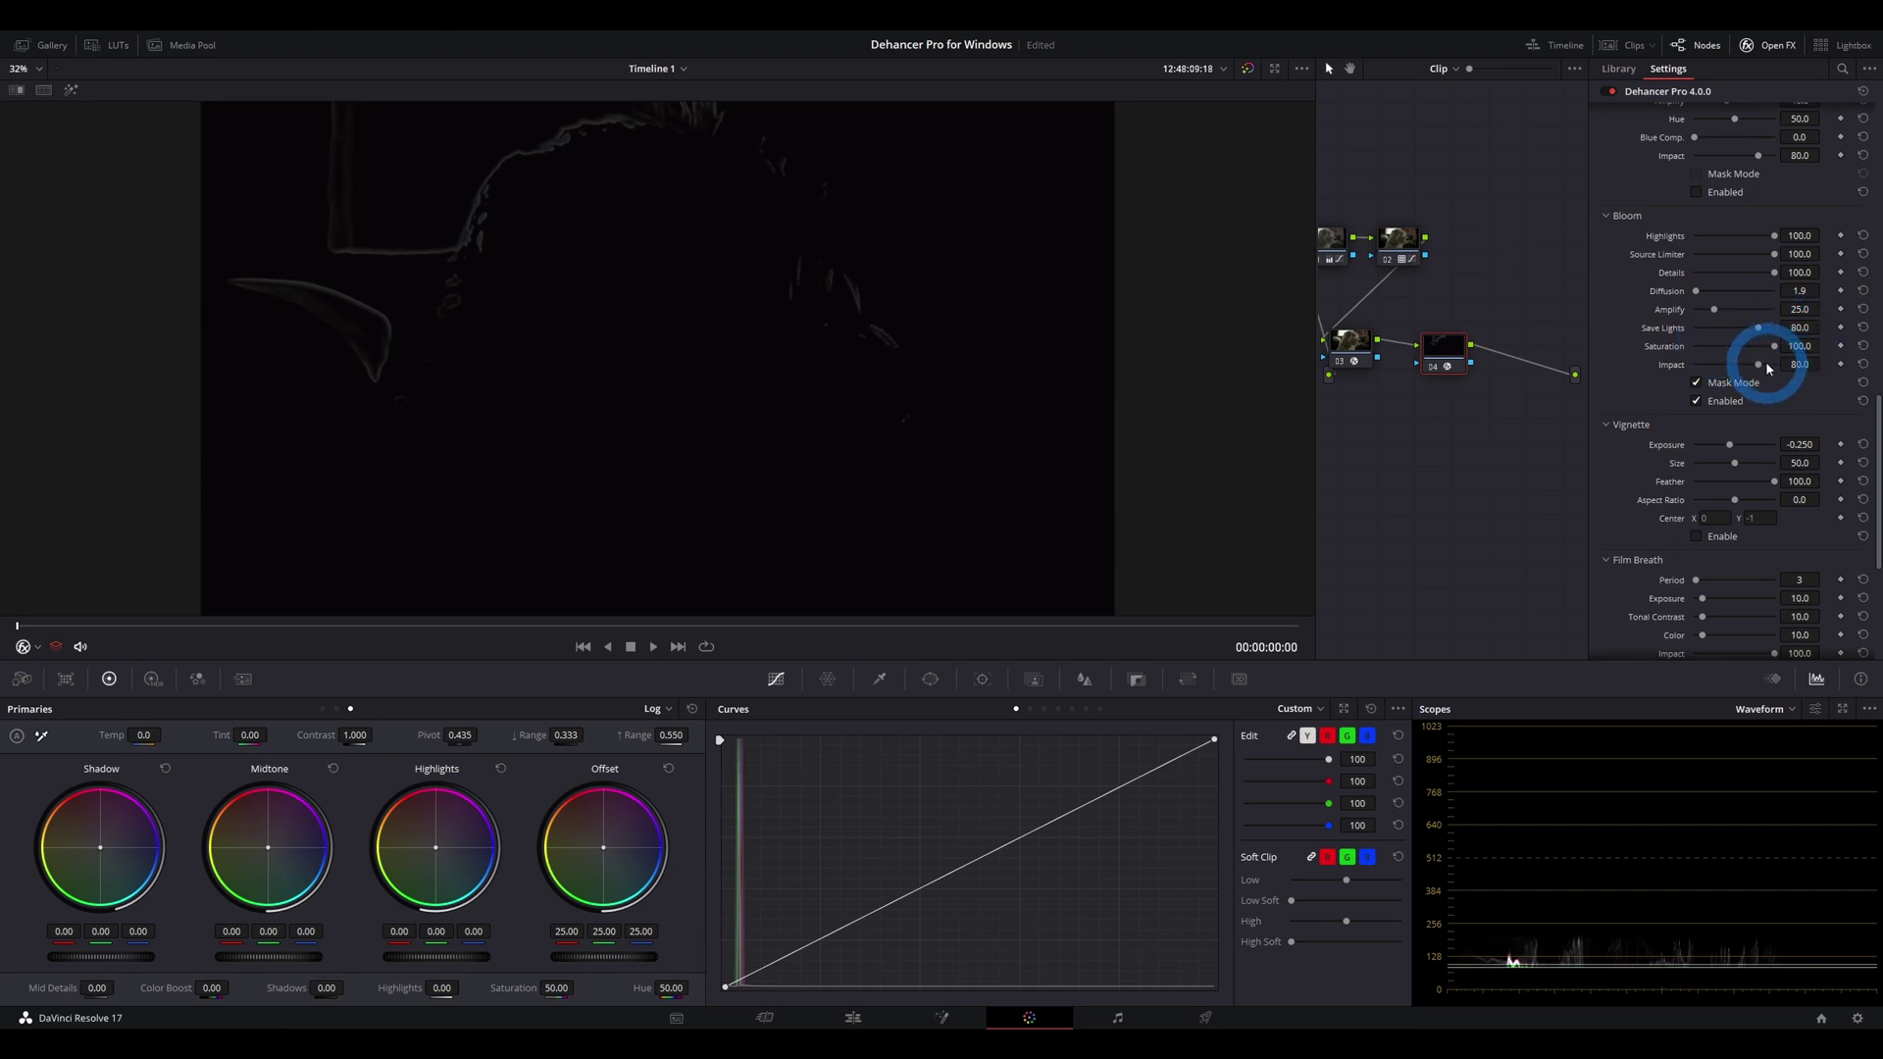
{"action": "left_click_drag", "start_coordinate": [1716, 309], "coordinate": [1802, 292]}
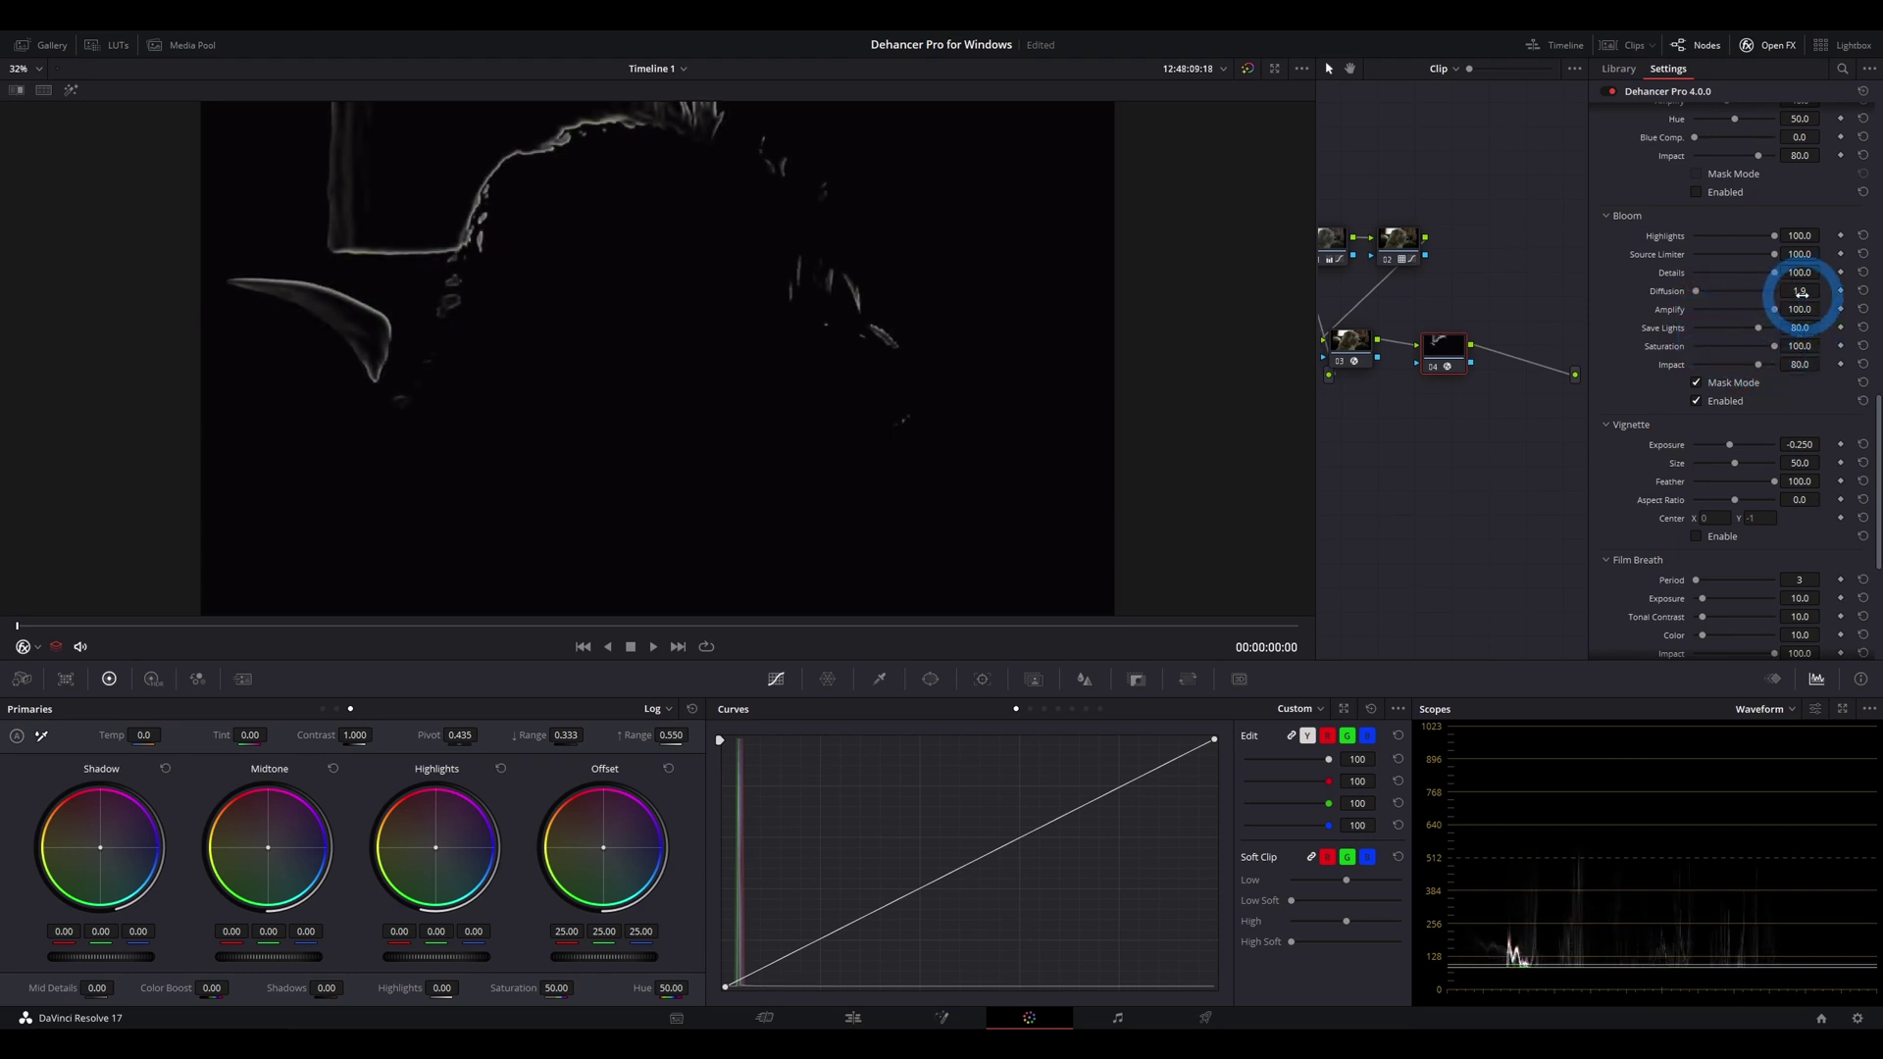
{"action": "left_click", "coordinate": [1837, 798]}
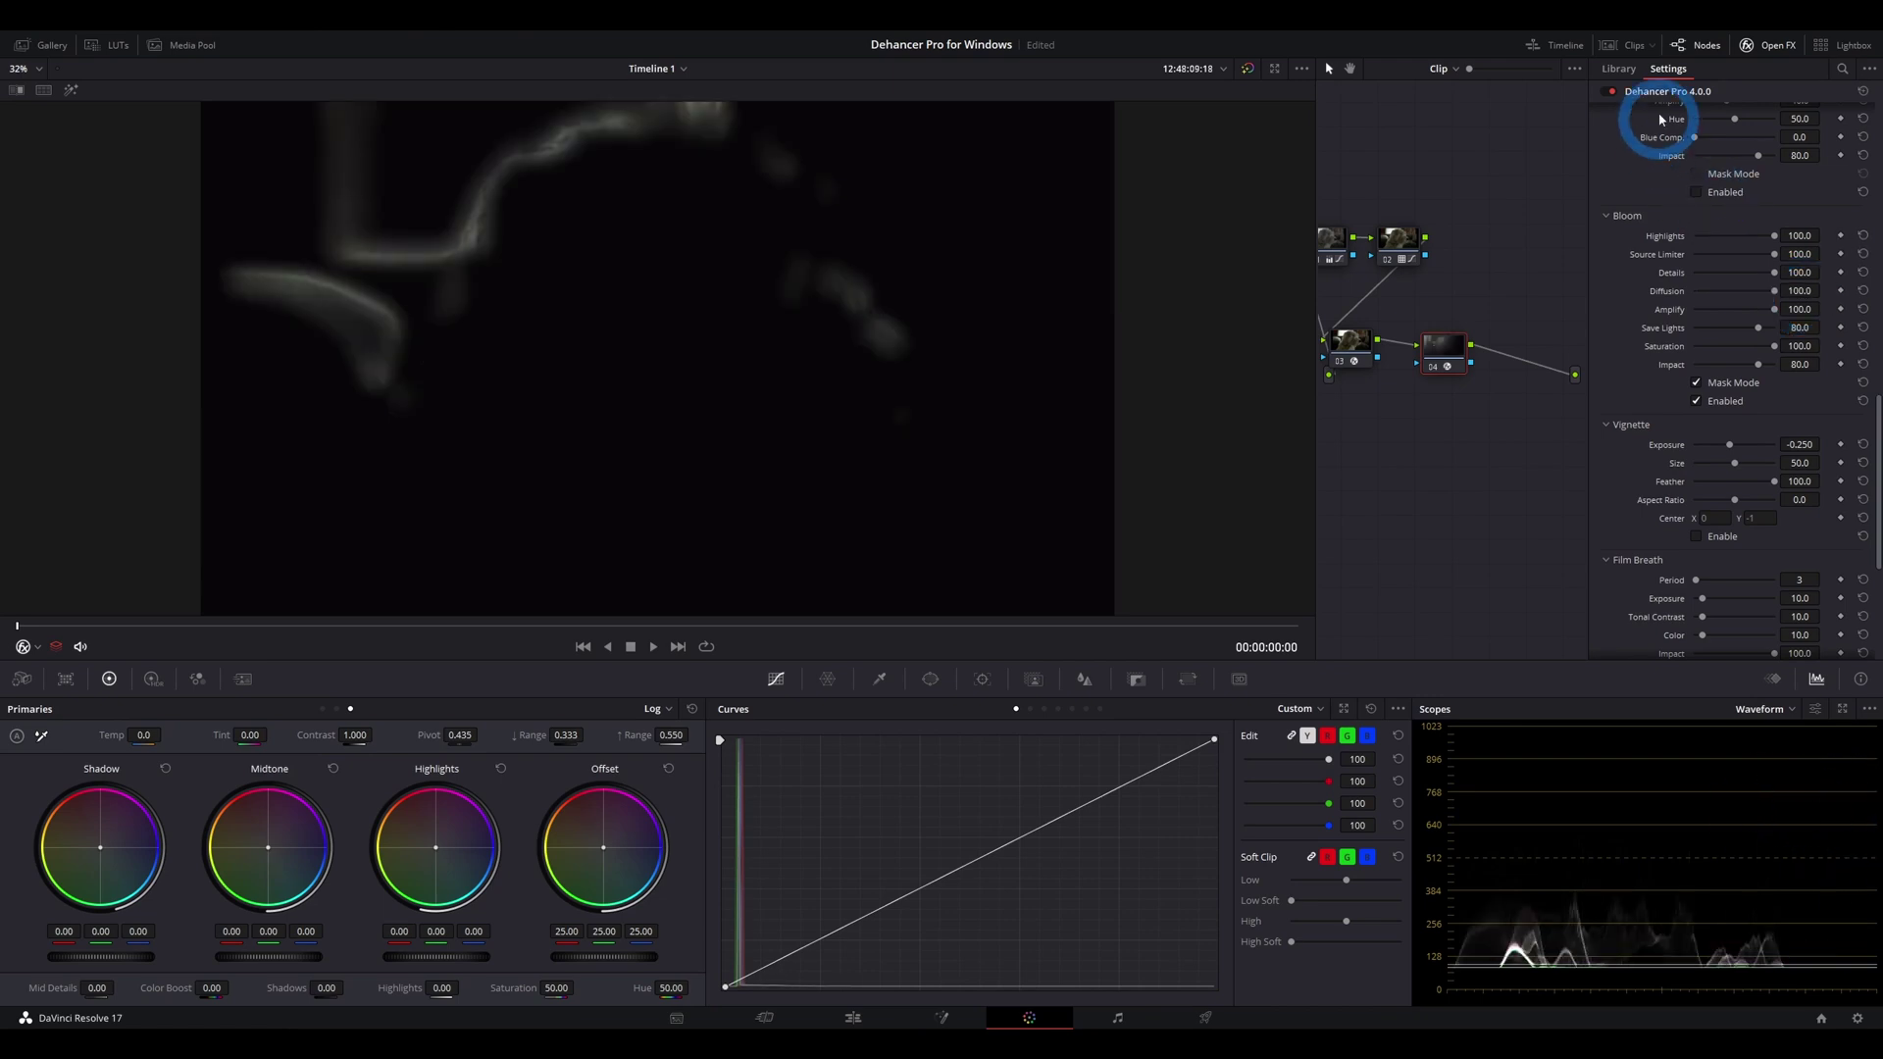
Select clip 10, the night shot, and centre its bright light behind the trees in the viewer
{"action": "left_click", "coordinate": [1635, 49]}
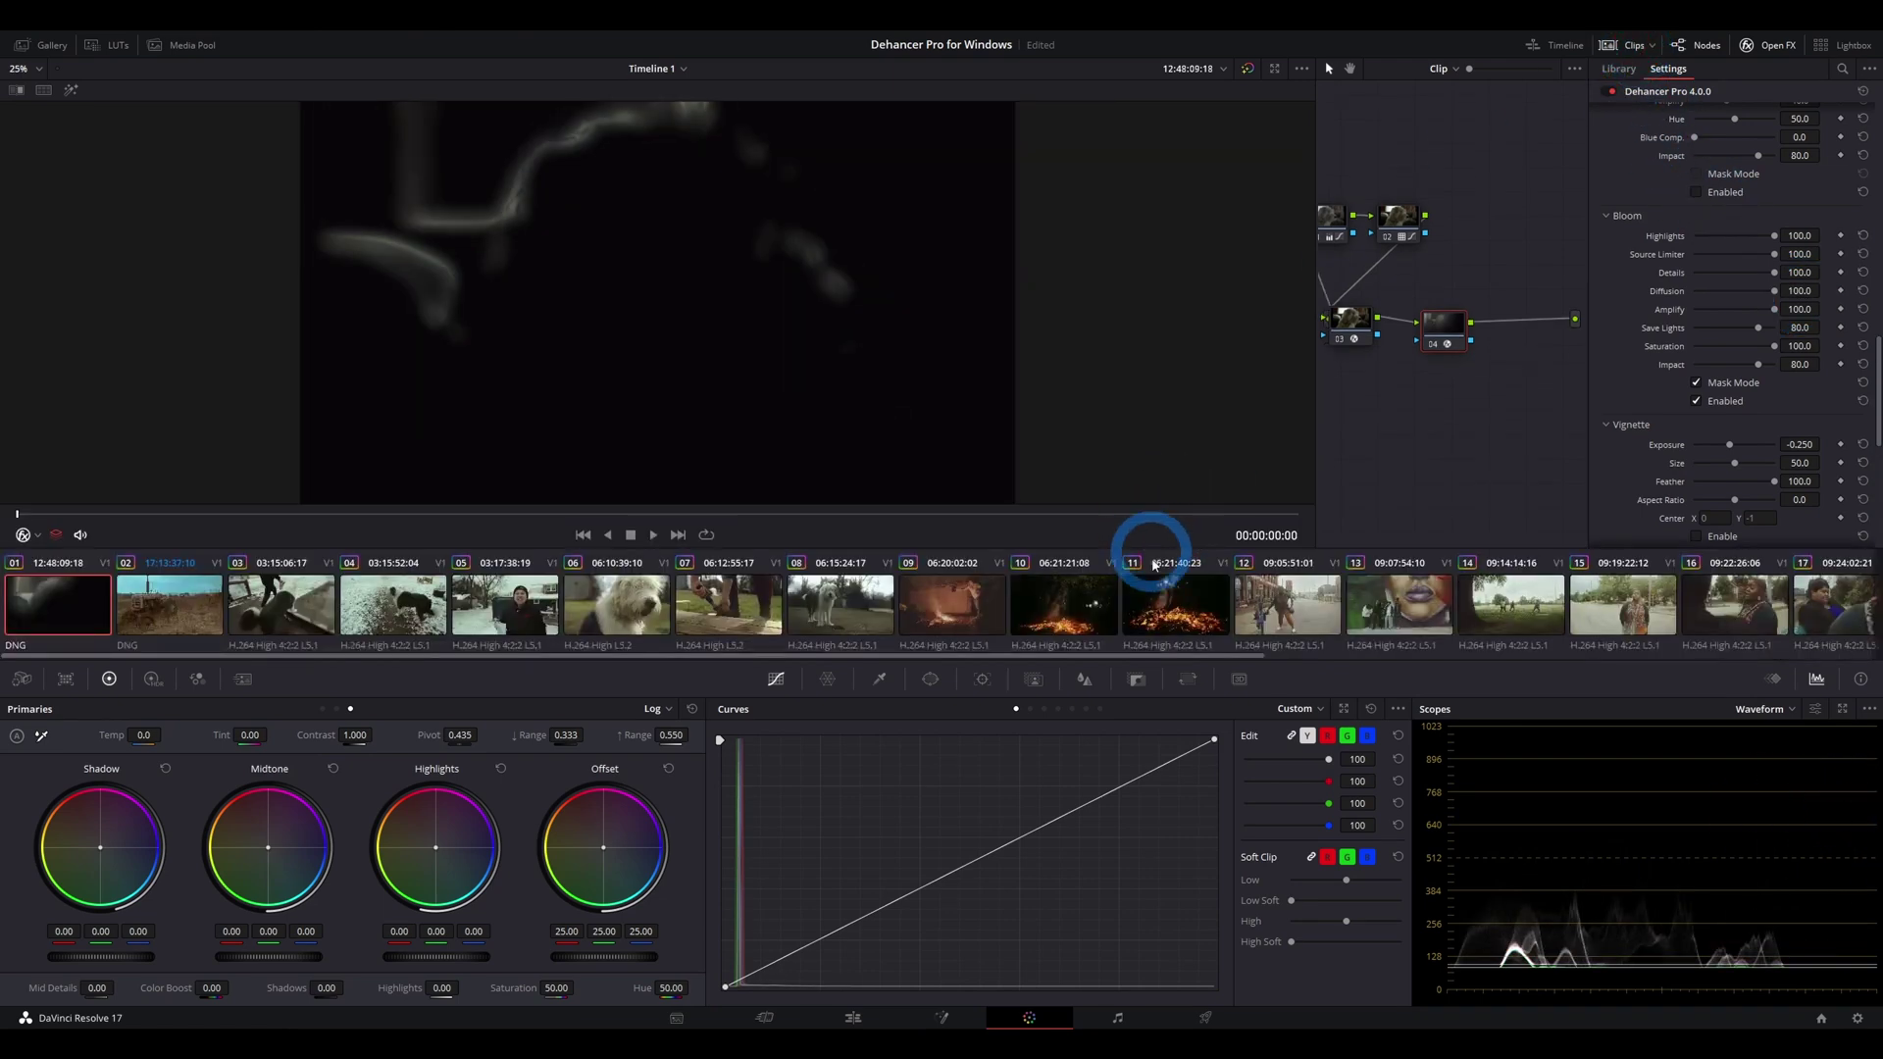
{"action": "left_click", "coordinate": [1085, 620]}
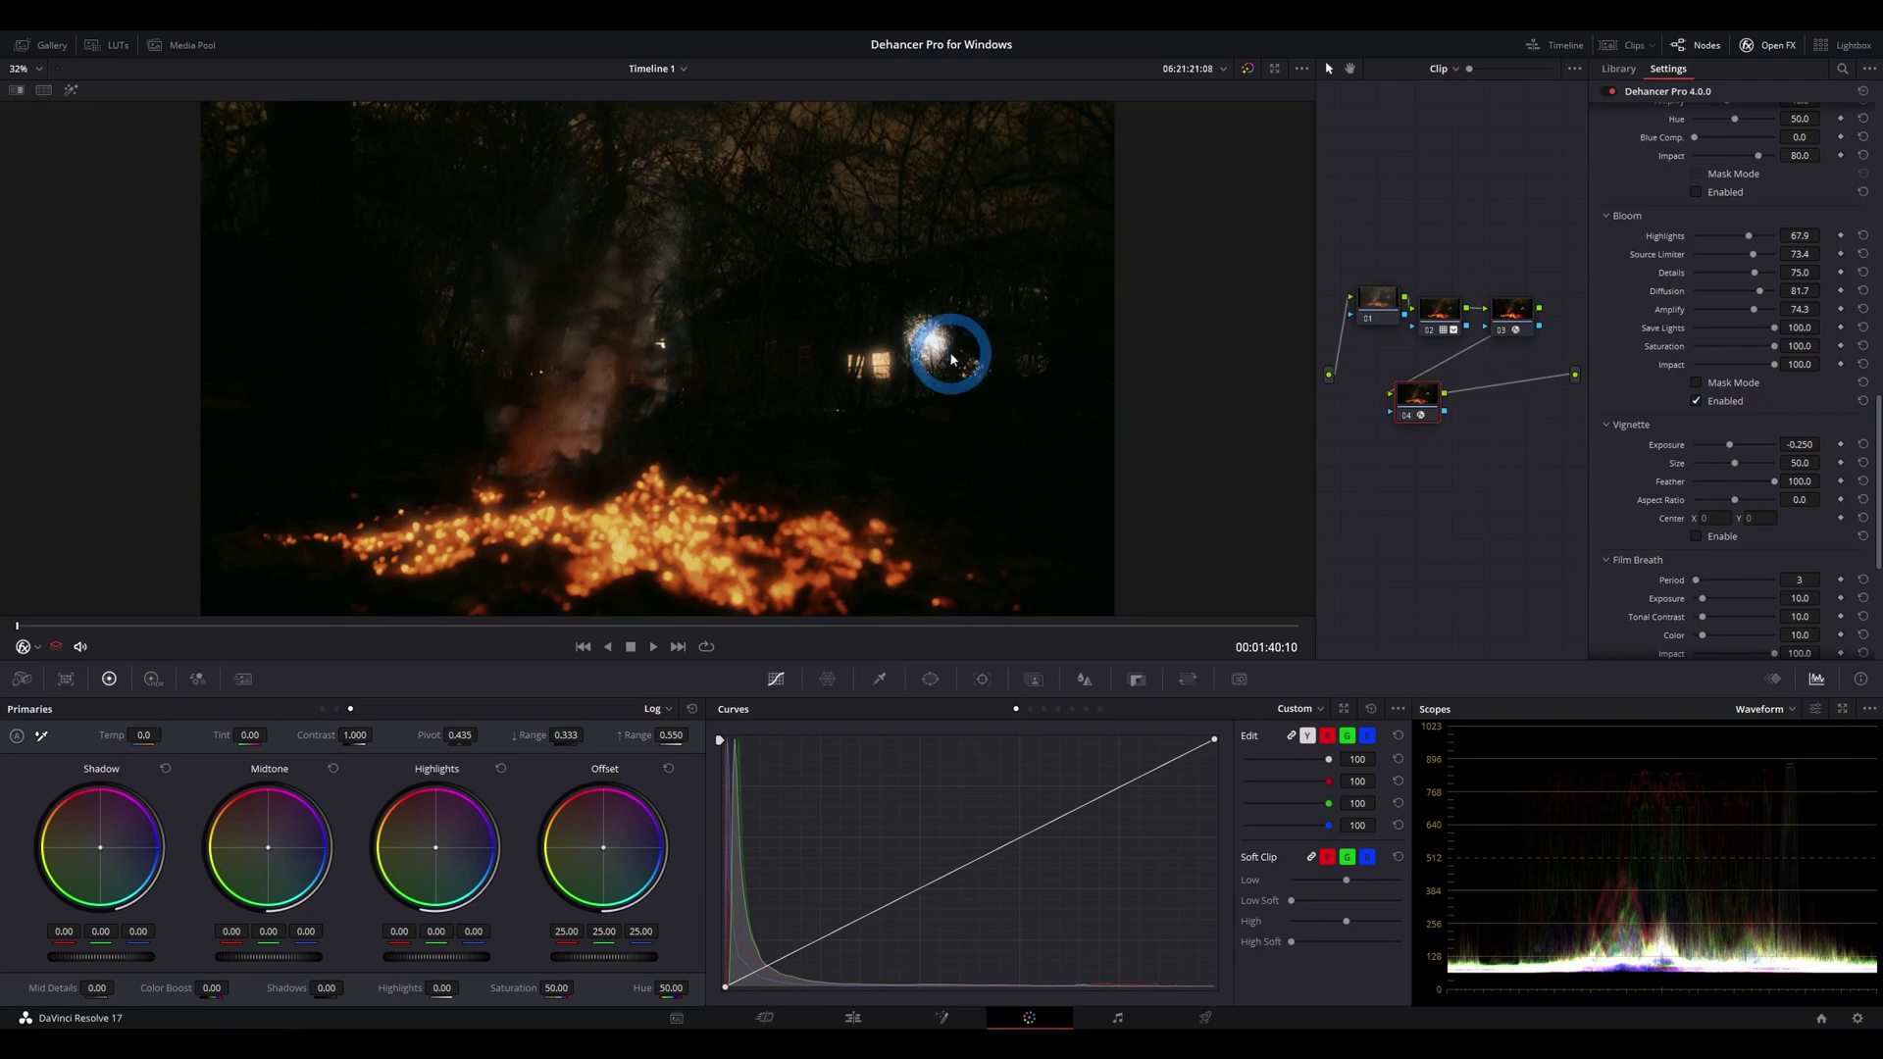
{"action": "left_click_drag", "start_coordinate": [1153, 338], "coordinate": [804, 404]}
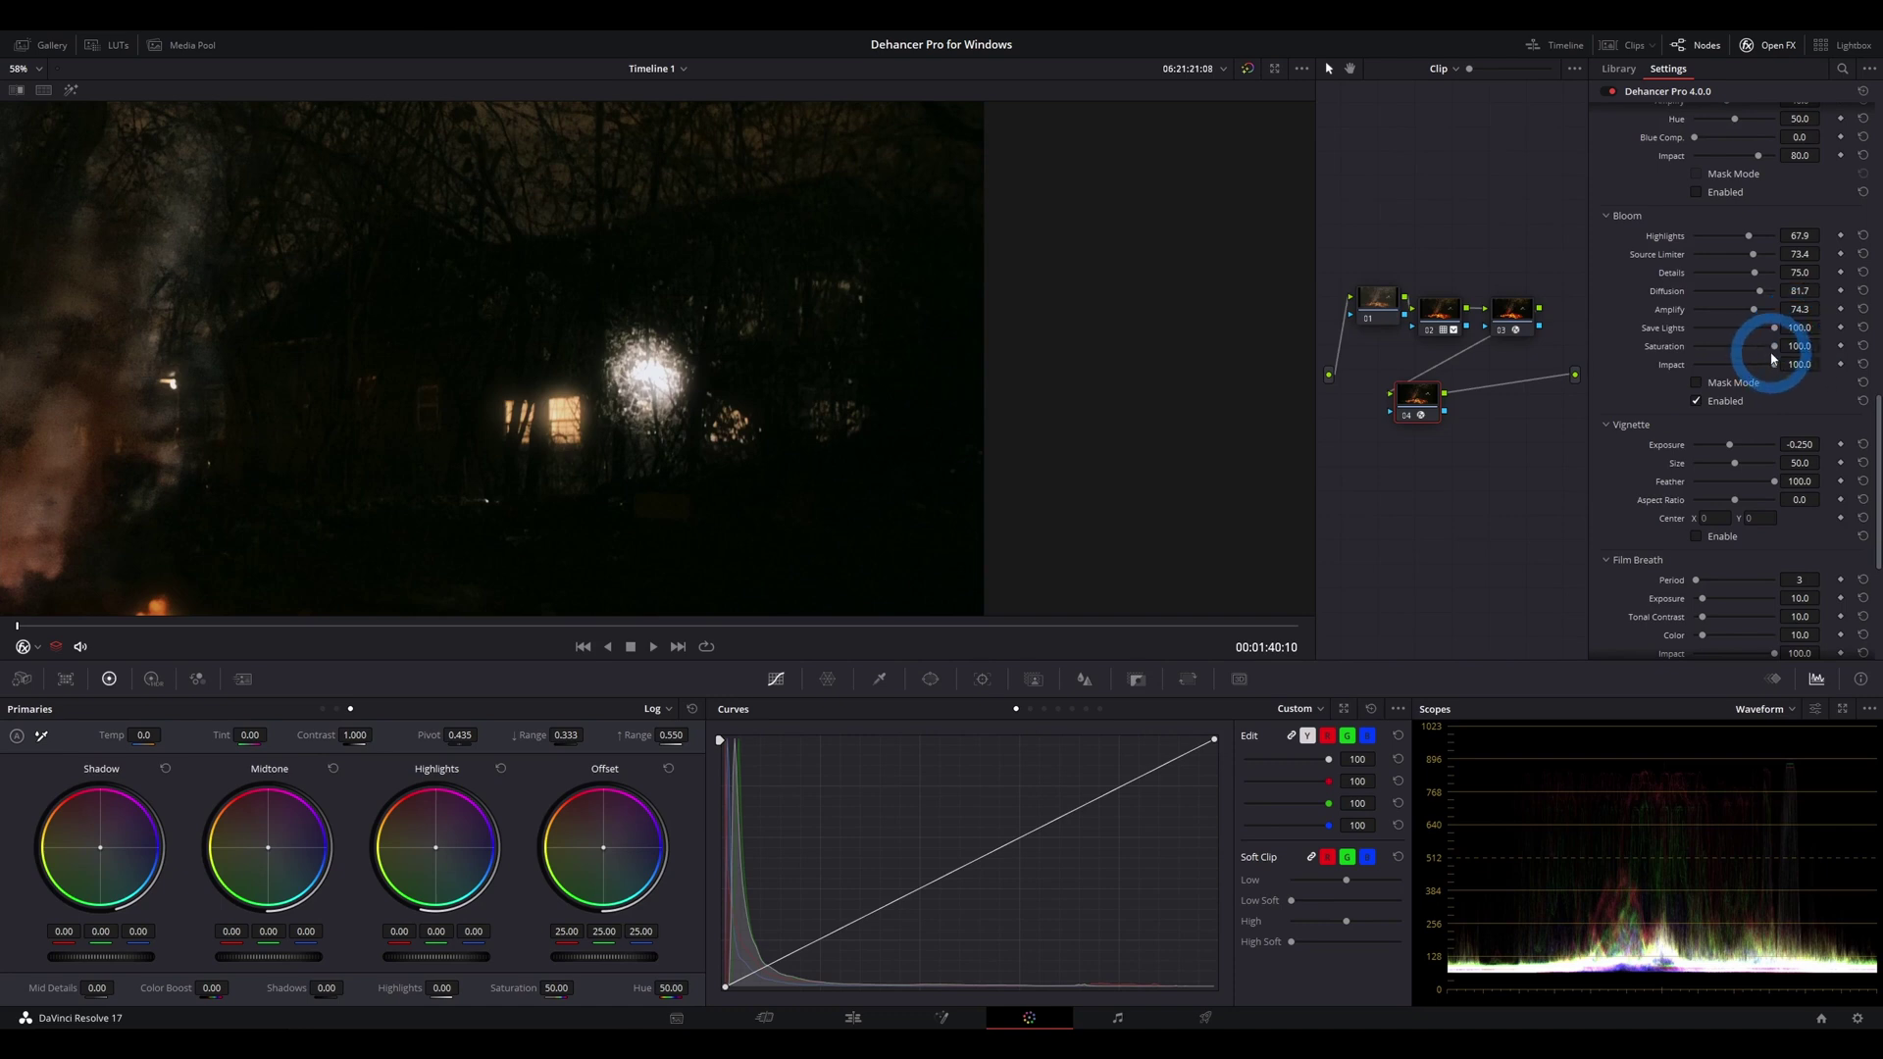
Compare the night clip with Bloom off, zoom in, and drop Bloom Save Lights to 0
{"action": "left_click", "coordinate": [1697, 402]}
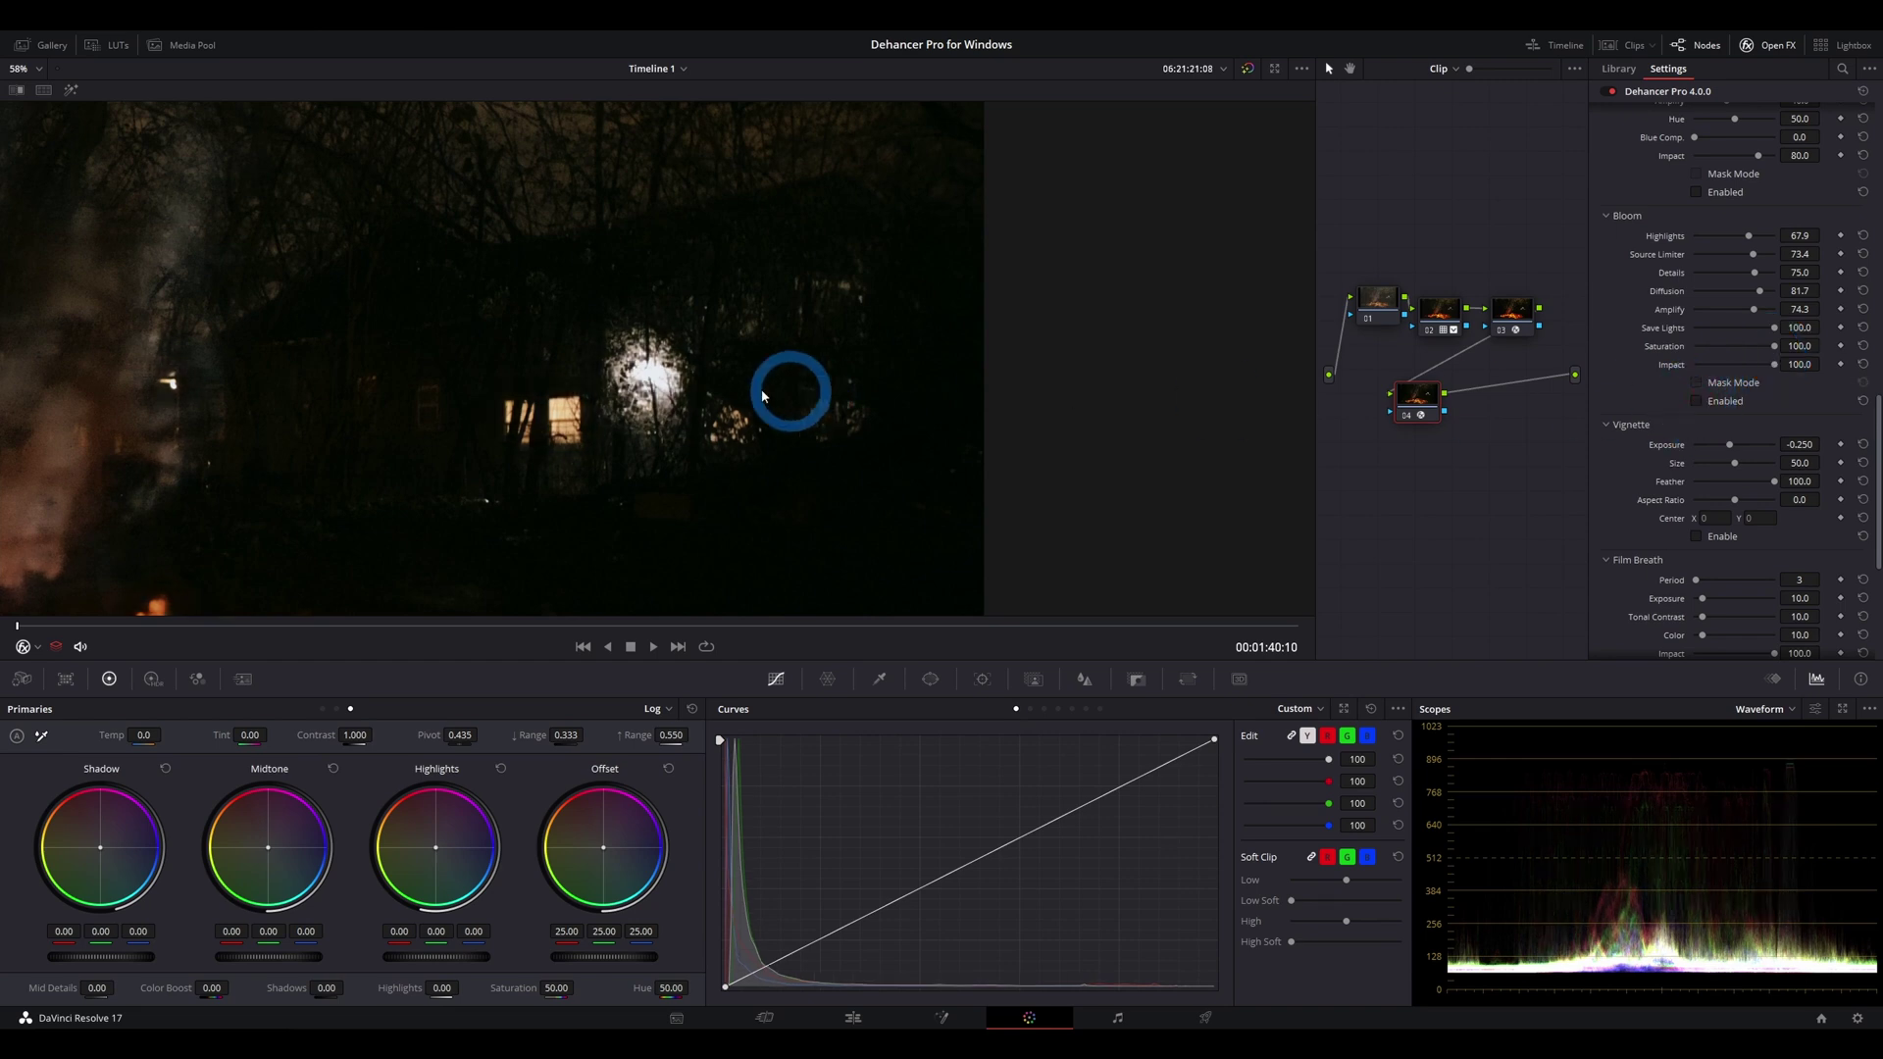
{"action": "scroll", "coordinate": [680, 359], "scroll_direction": "up", "scroll_amount": 5}
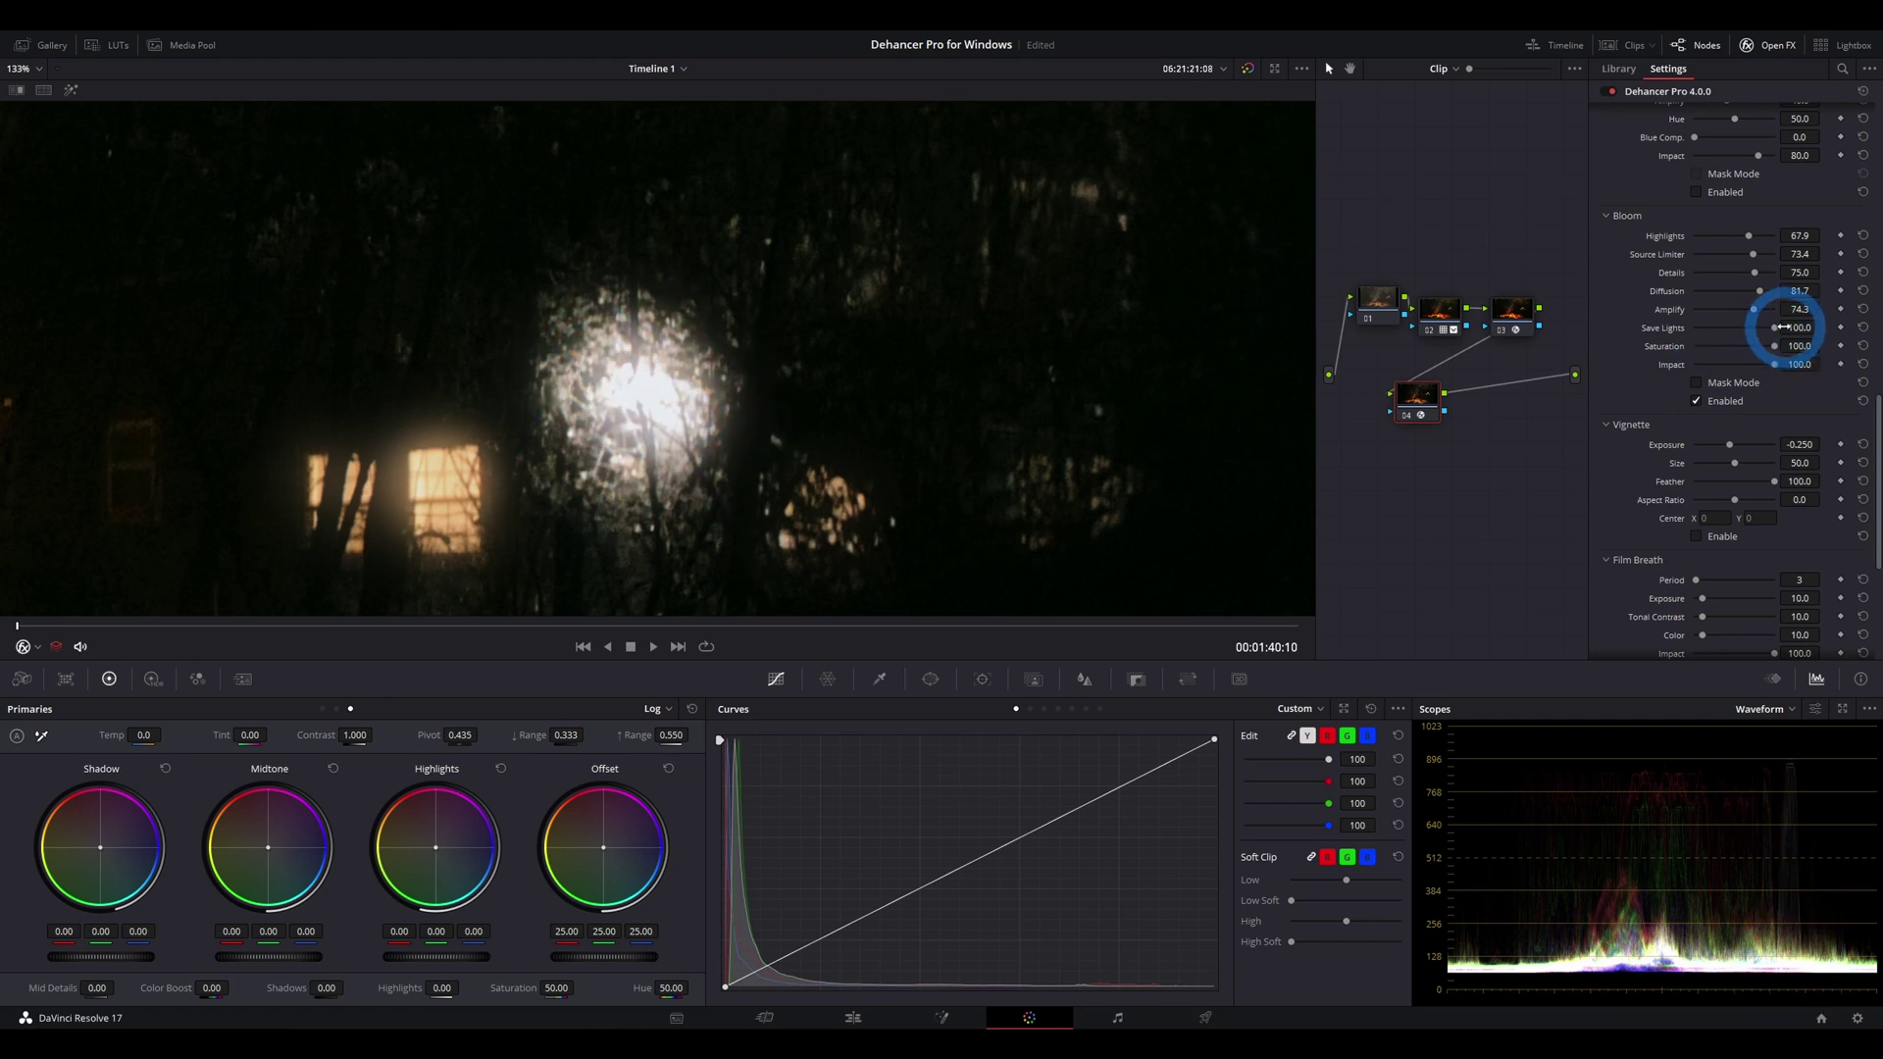
{"action": "left_click_drag", "start_coordinate": [1775, 327], "coordinate": [1716, 327]}
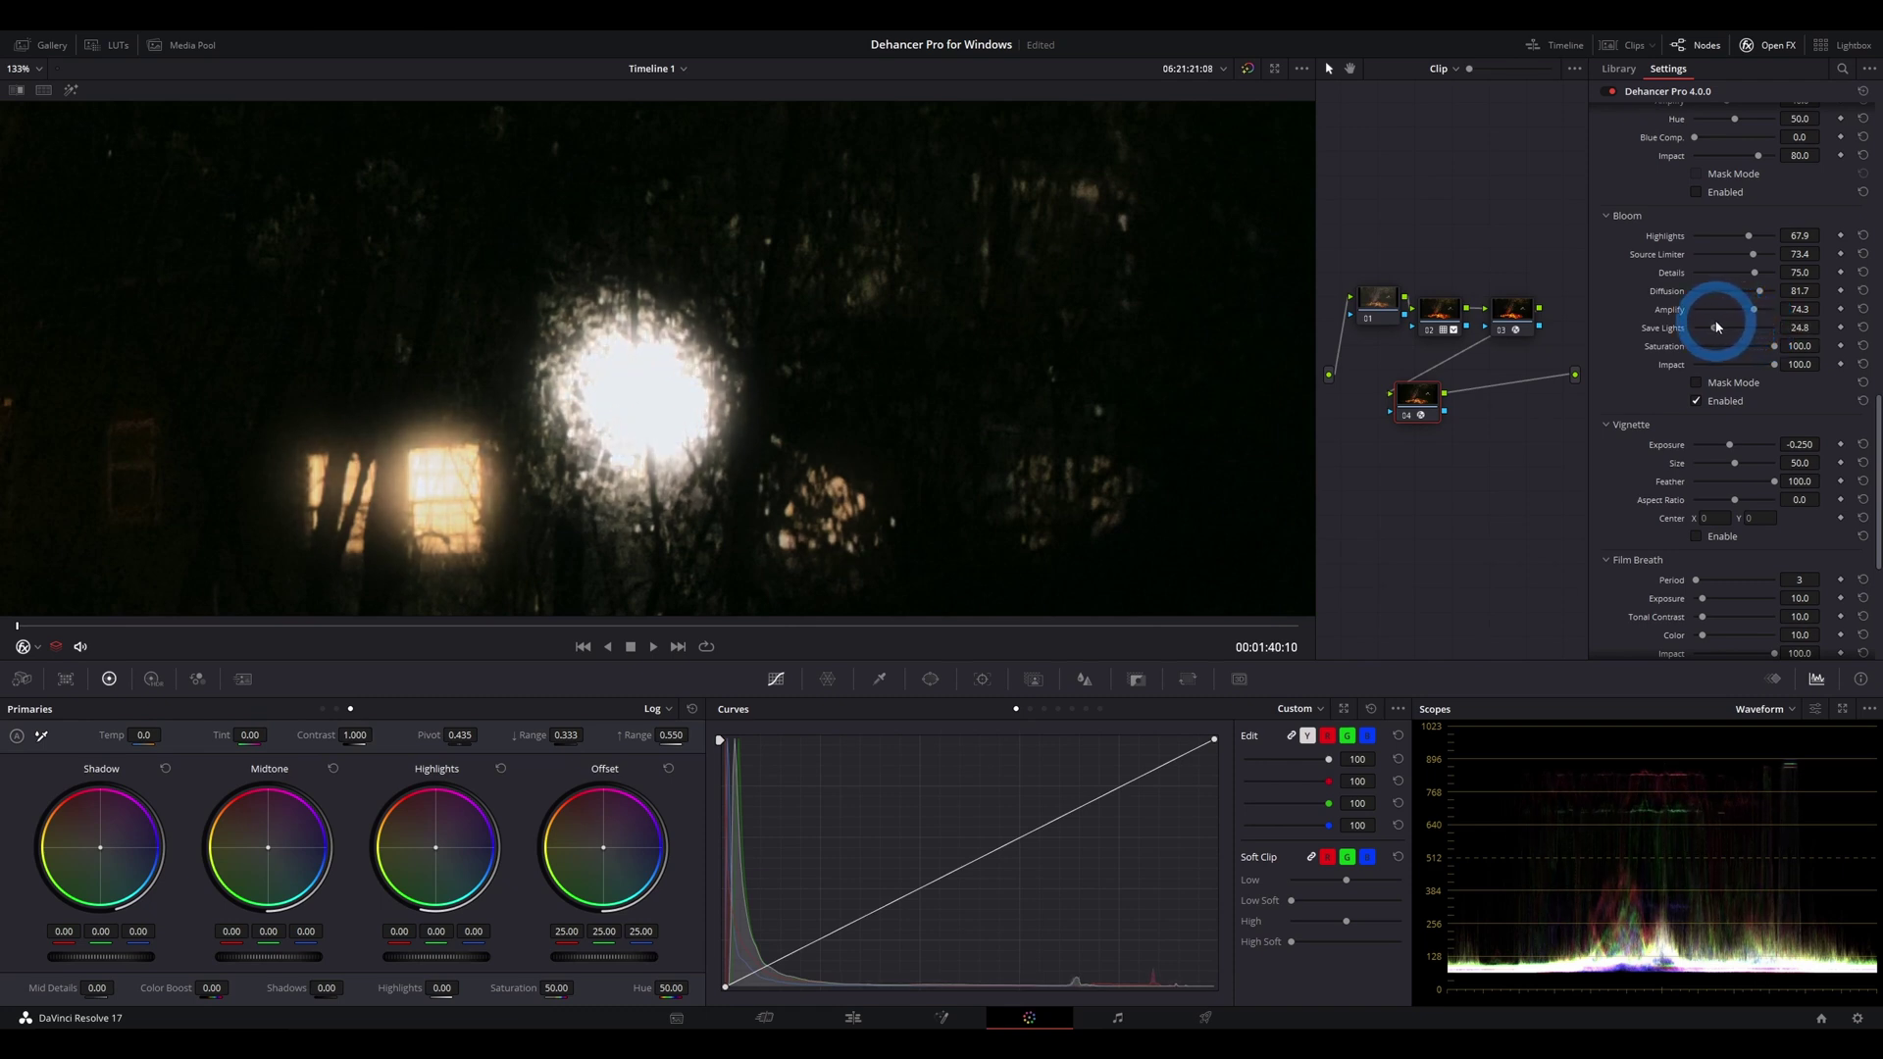
{"action": "left_click_drag", "start_coordinate": [761, 442], "coordinate": [610, 369]}
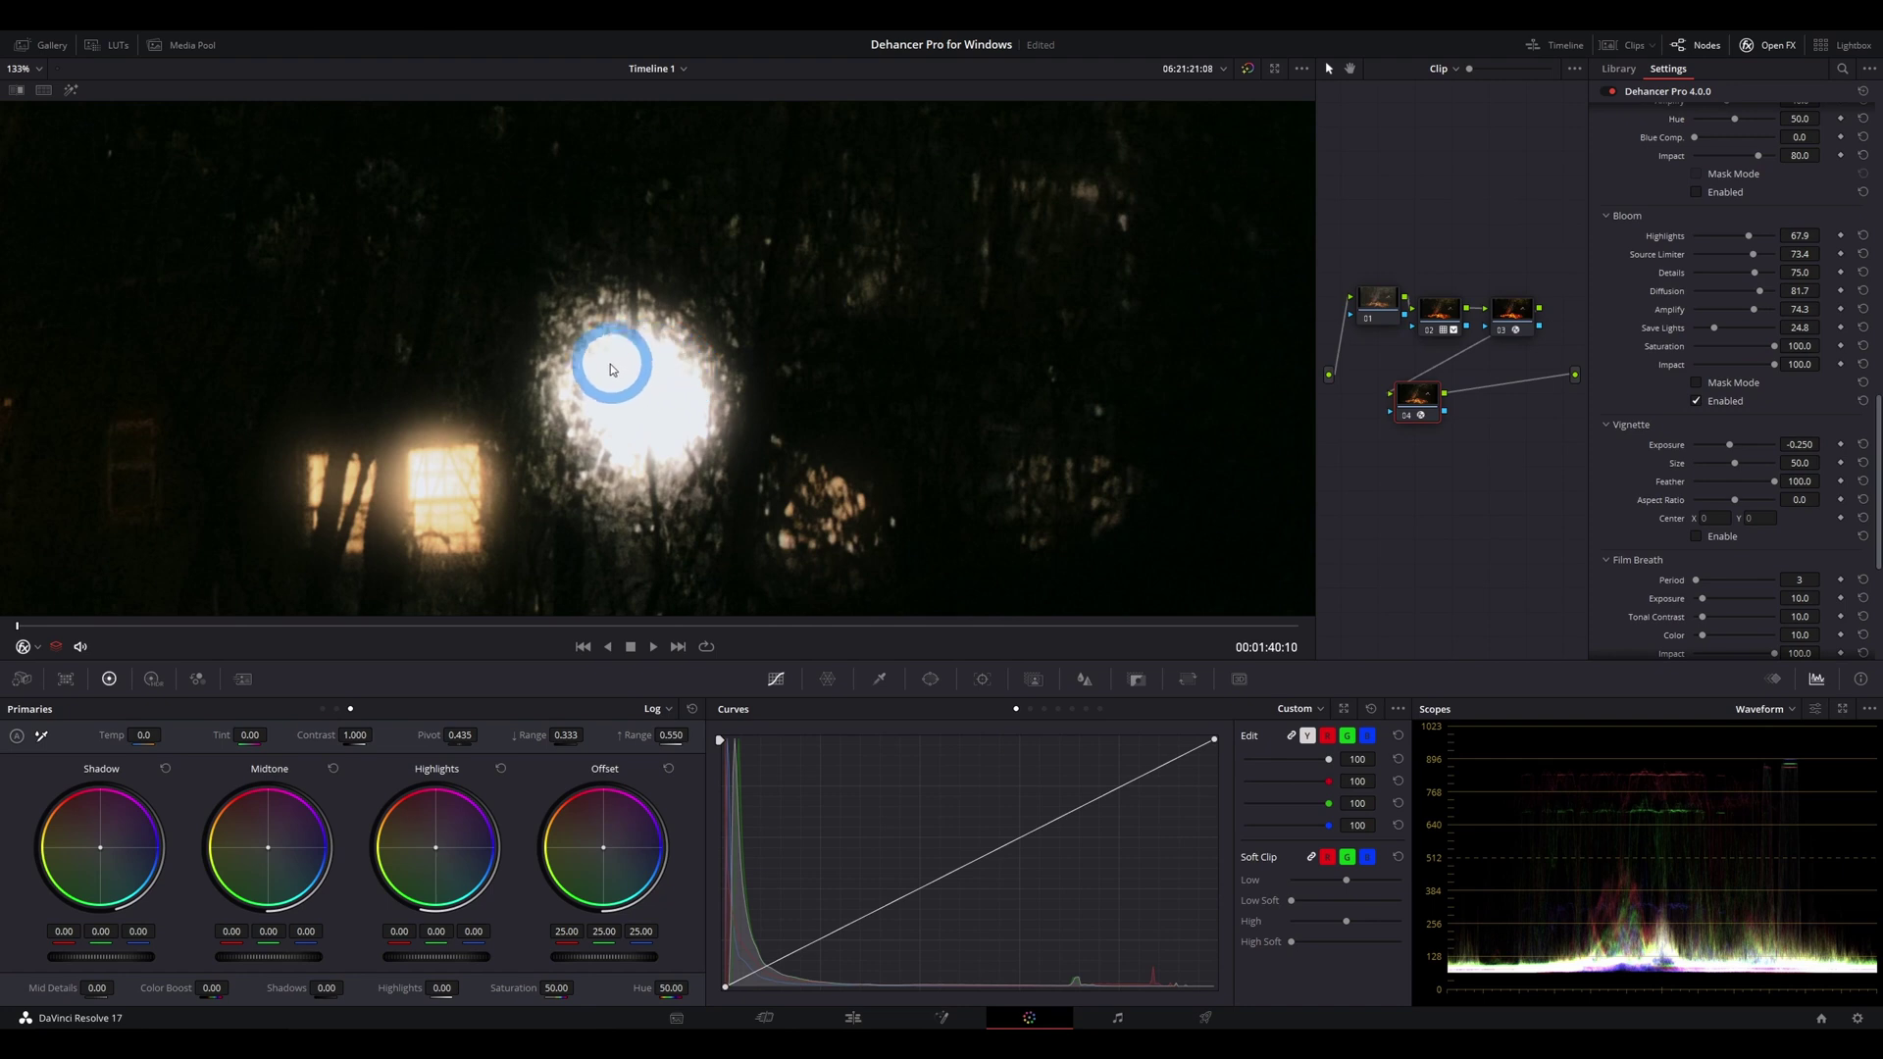
{"action": "left_click_drag", "start_coordinate": [631, 463], "coordinate": [1785, 331]}
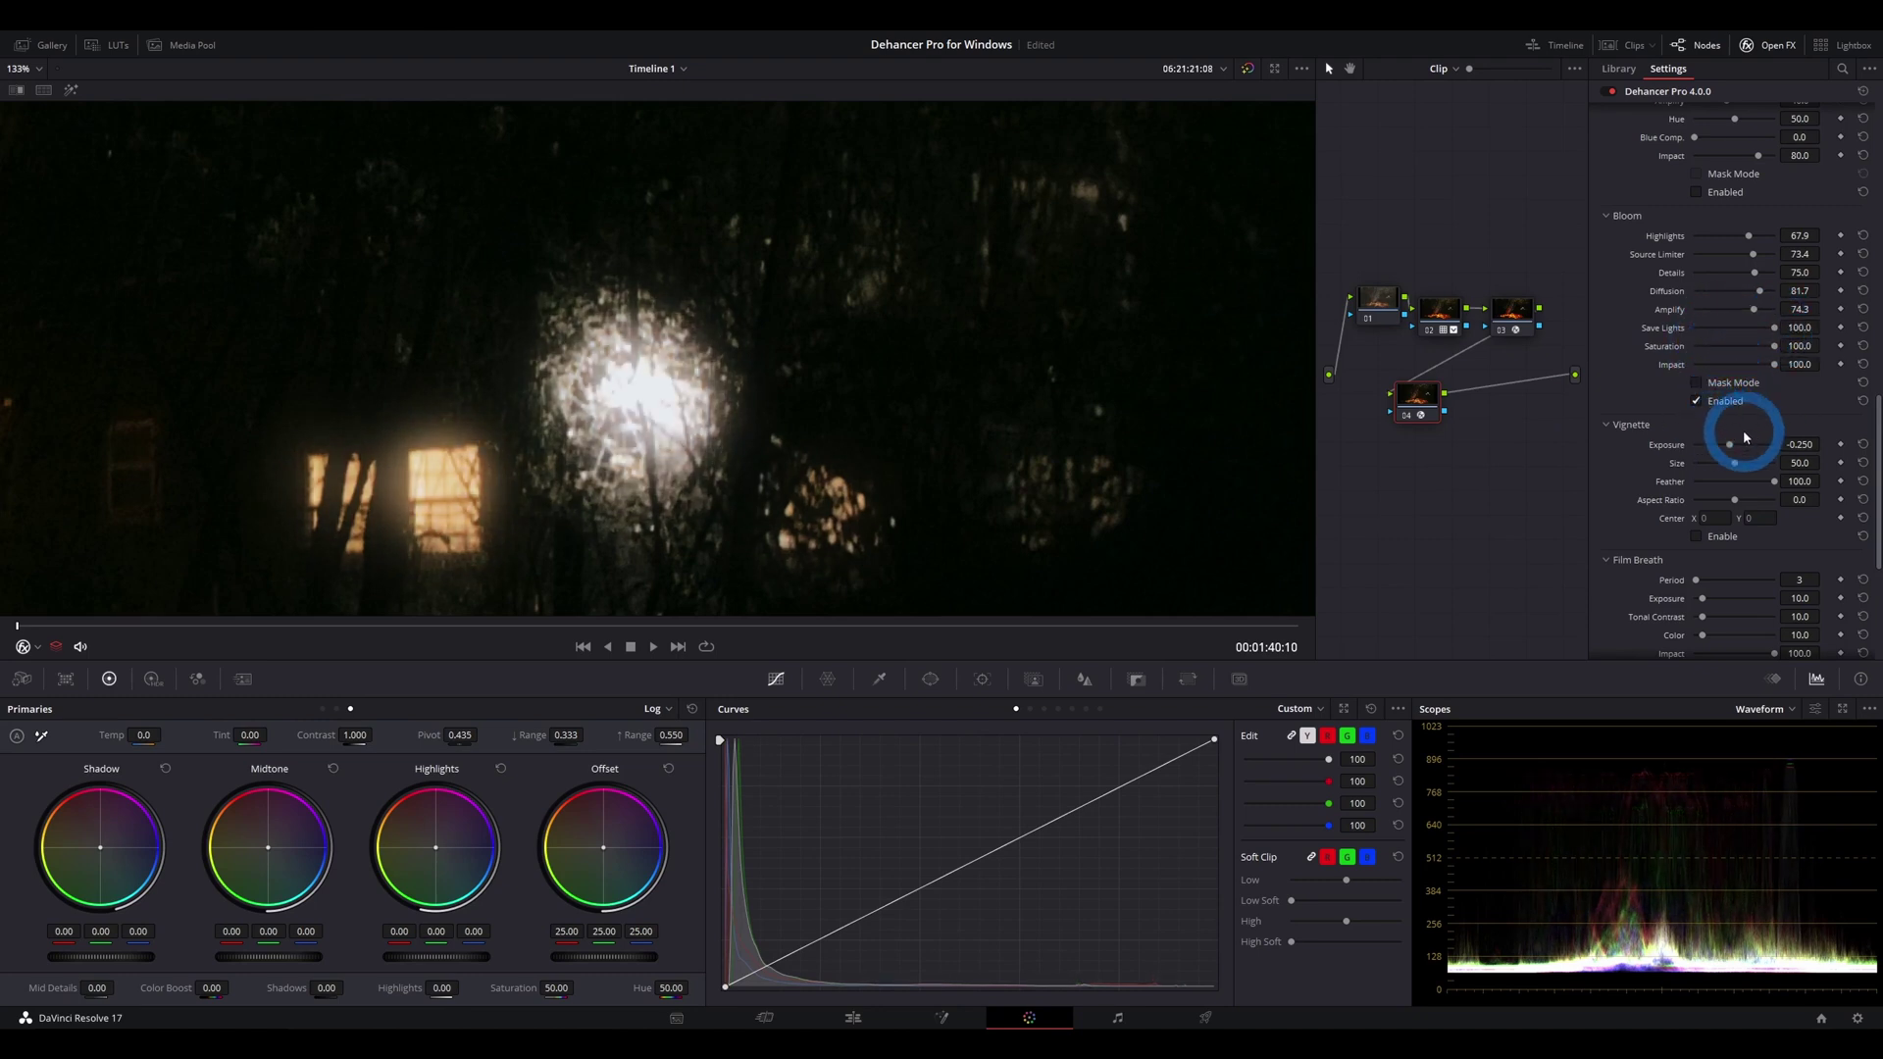
{"action": "left_click_drag", "start_coordinate": [1777, 328], "coordinate": [1693, 323]}
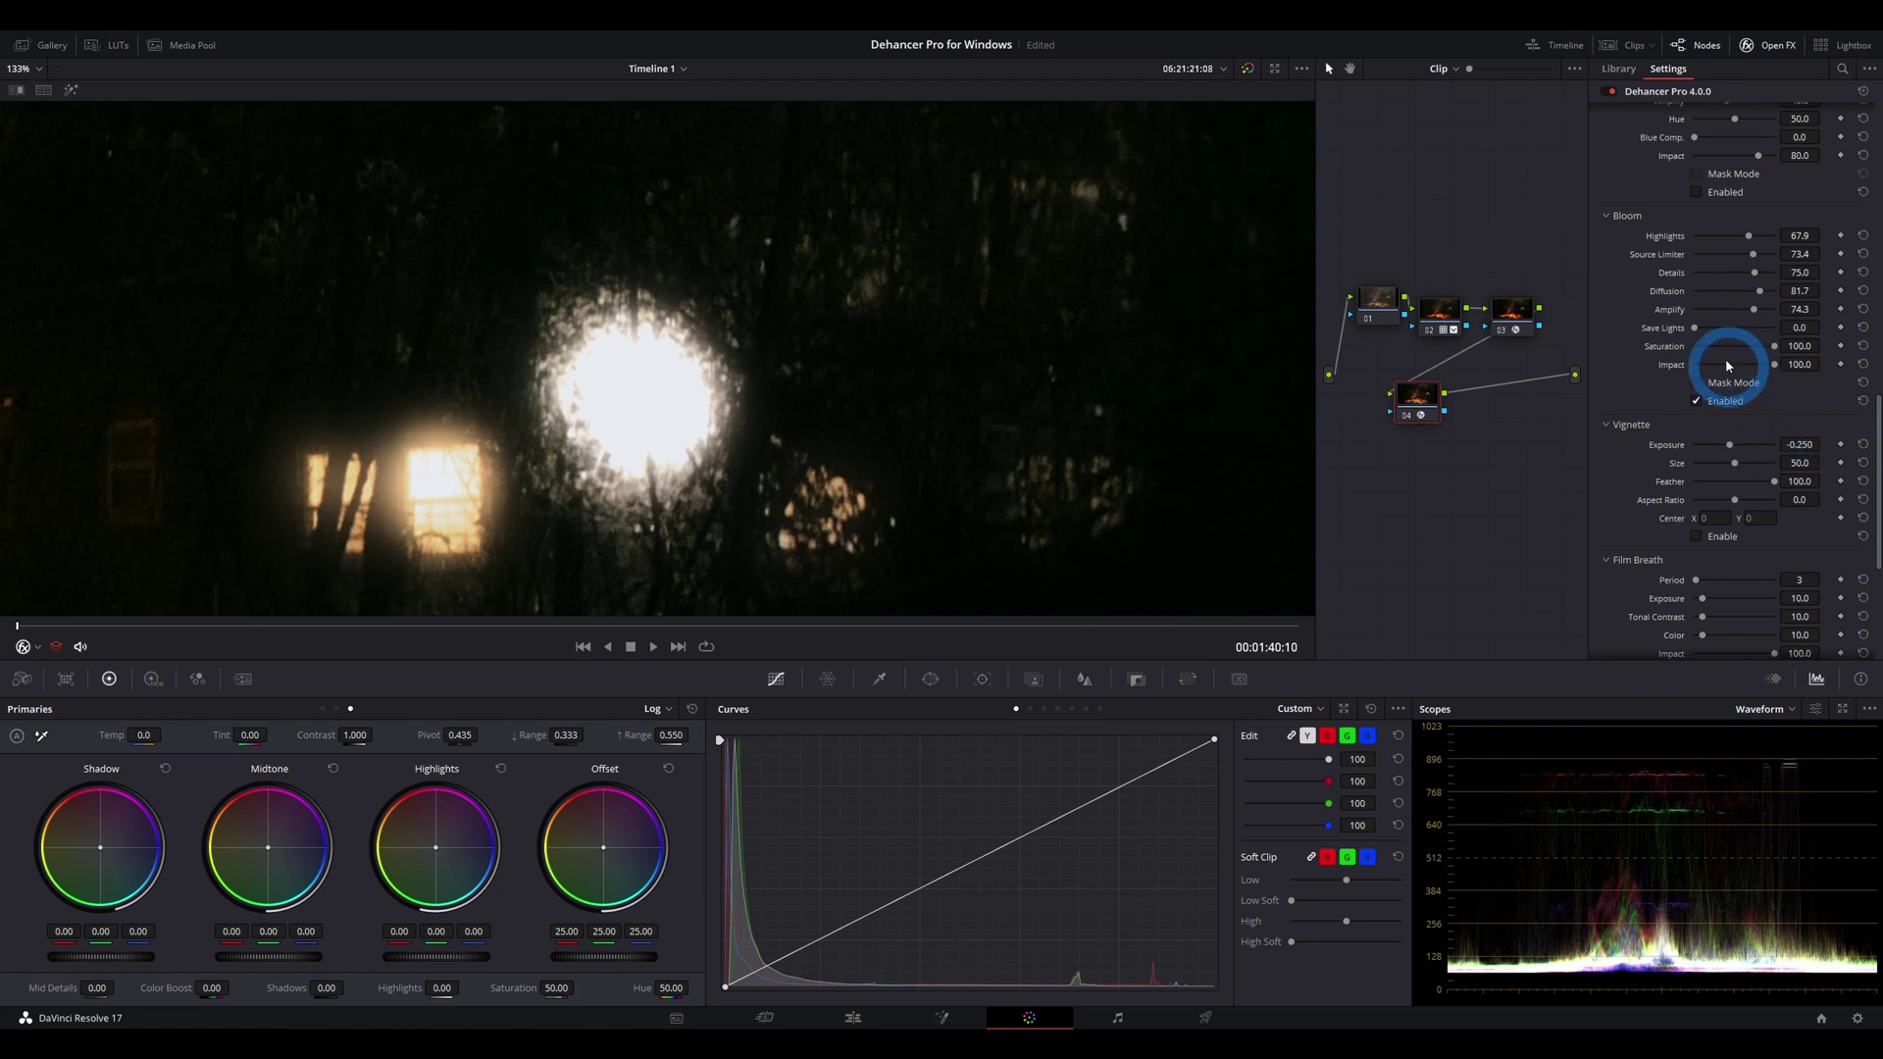
Restore Bloom Save Lights and Saturation to 100, then reset Bloom Impact to 100
{"action": "left_click_drag", "start_coordinate": [1693, 327], "coordinate": [1771, 330]}
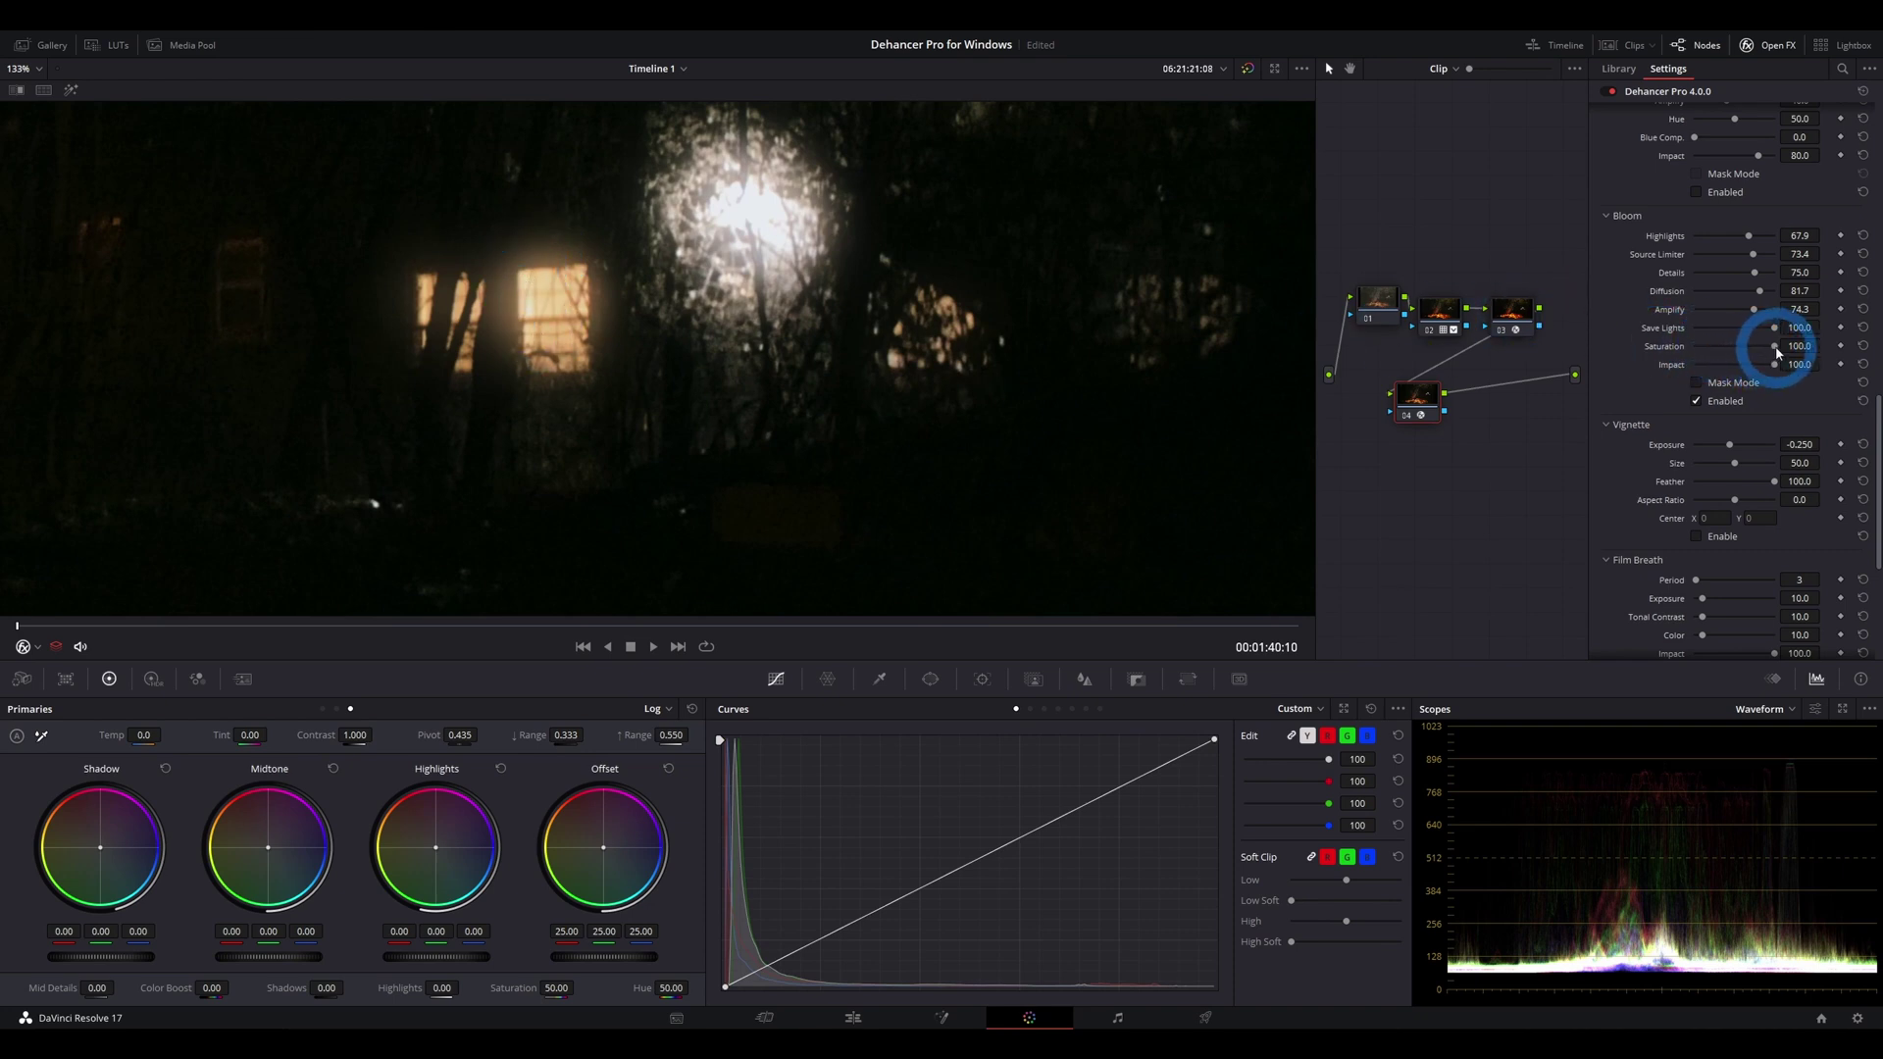
{"action": "left_click_drag", "start_coordinate": [1776, 351], "coordinate": [1693, 345]}
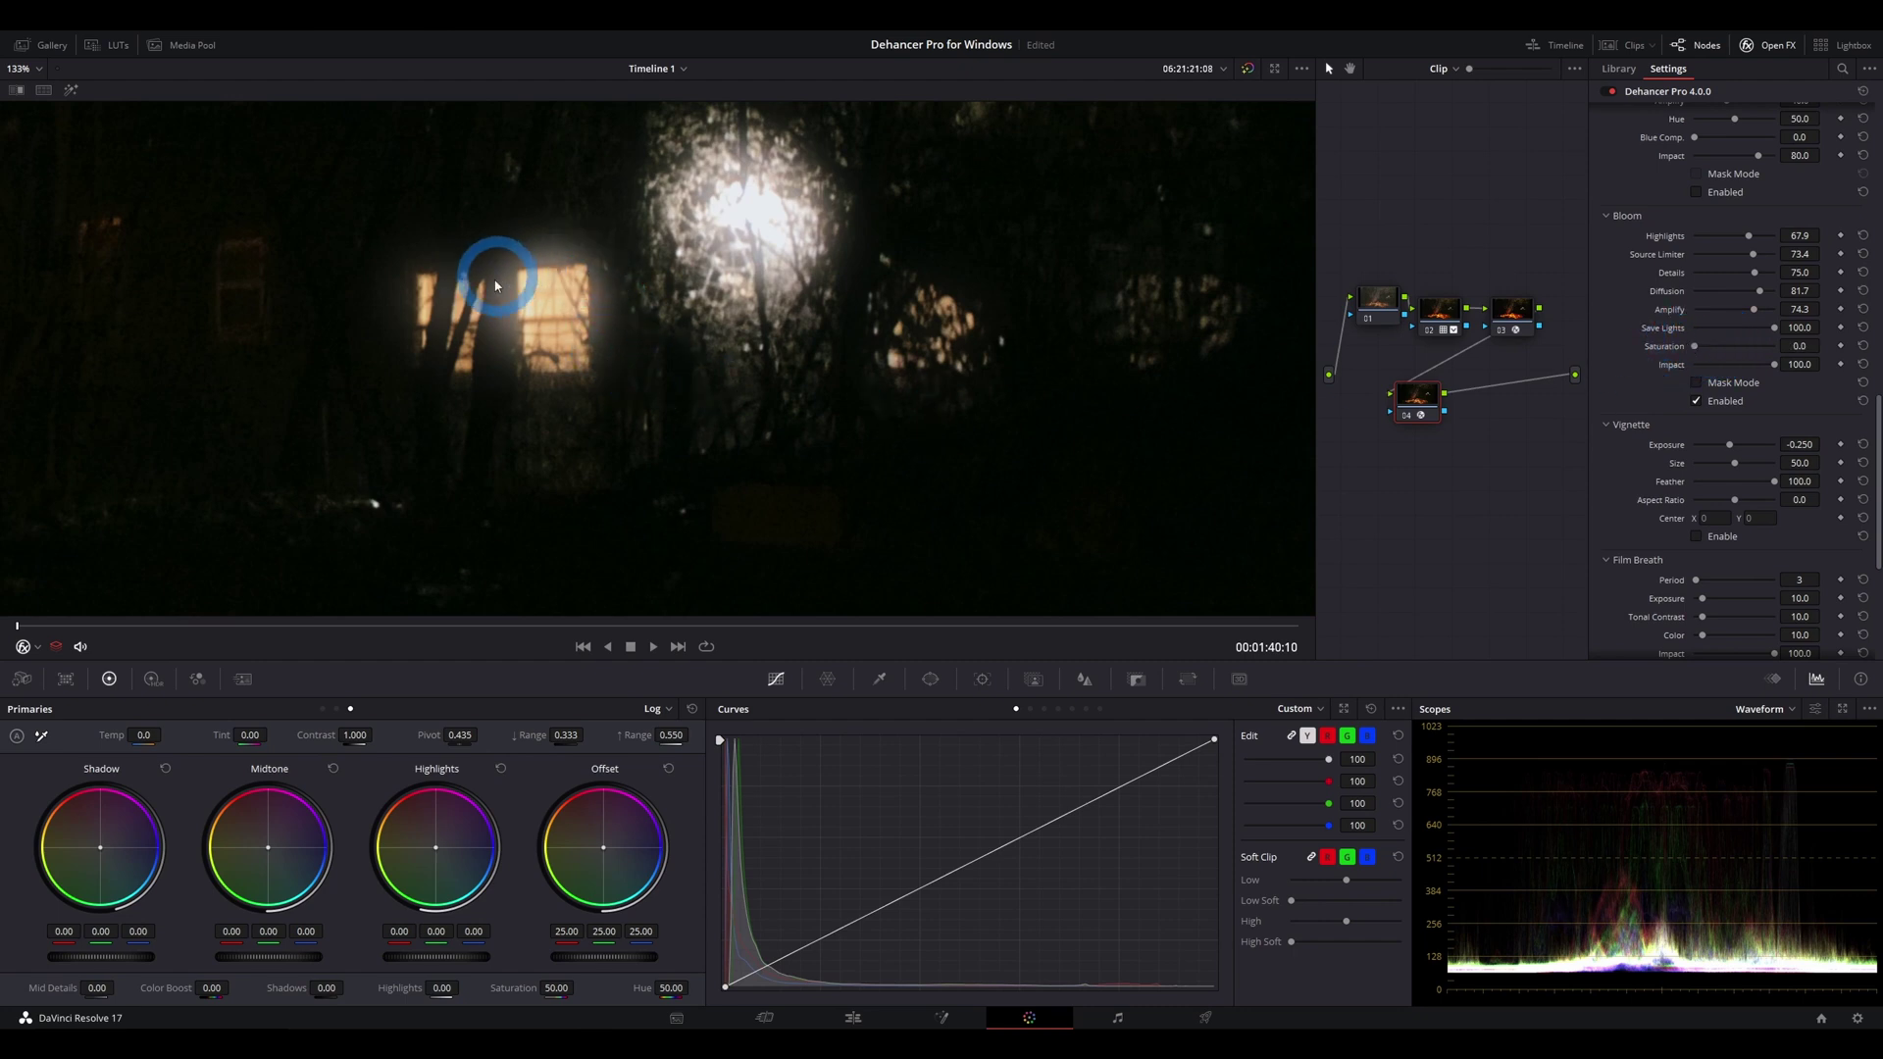
{"action": "scroll", "coordinate": [867, 129], "scroll_direction": "up", "scroll_amount": 1}
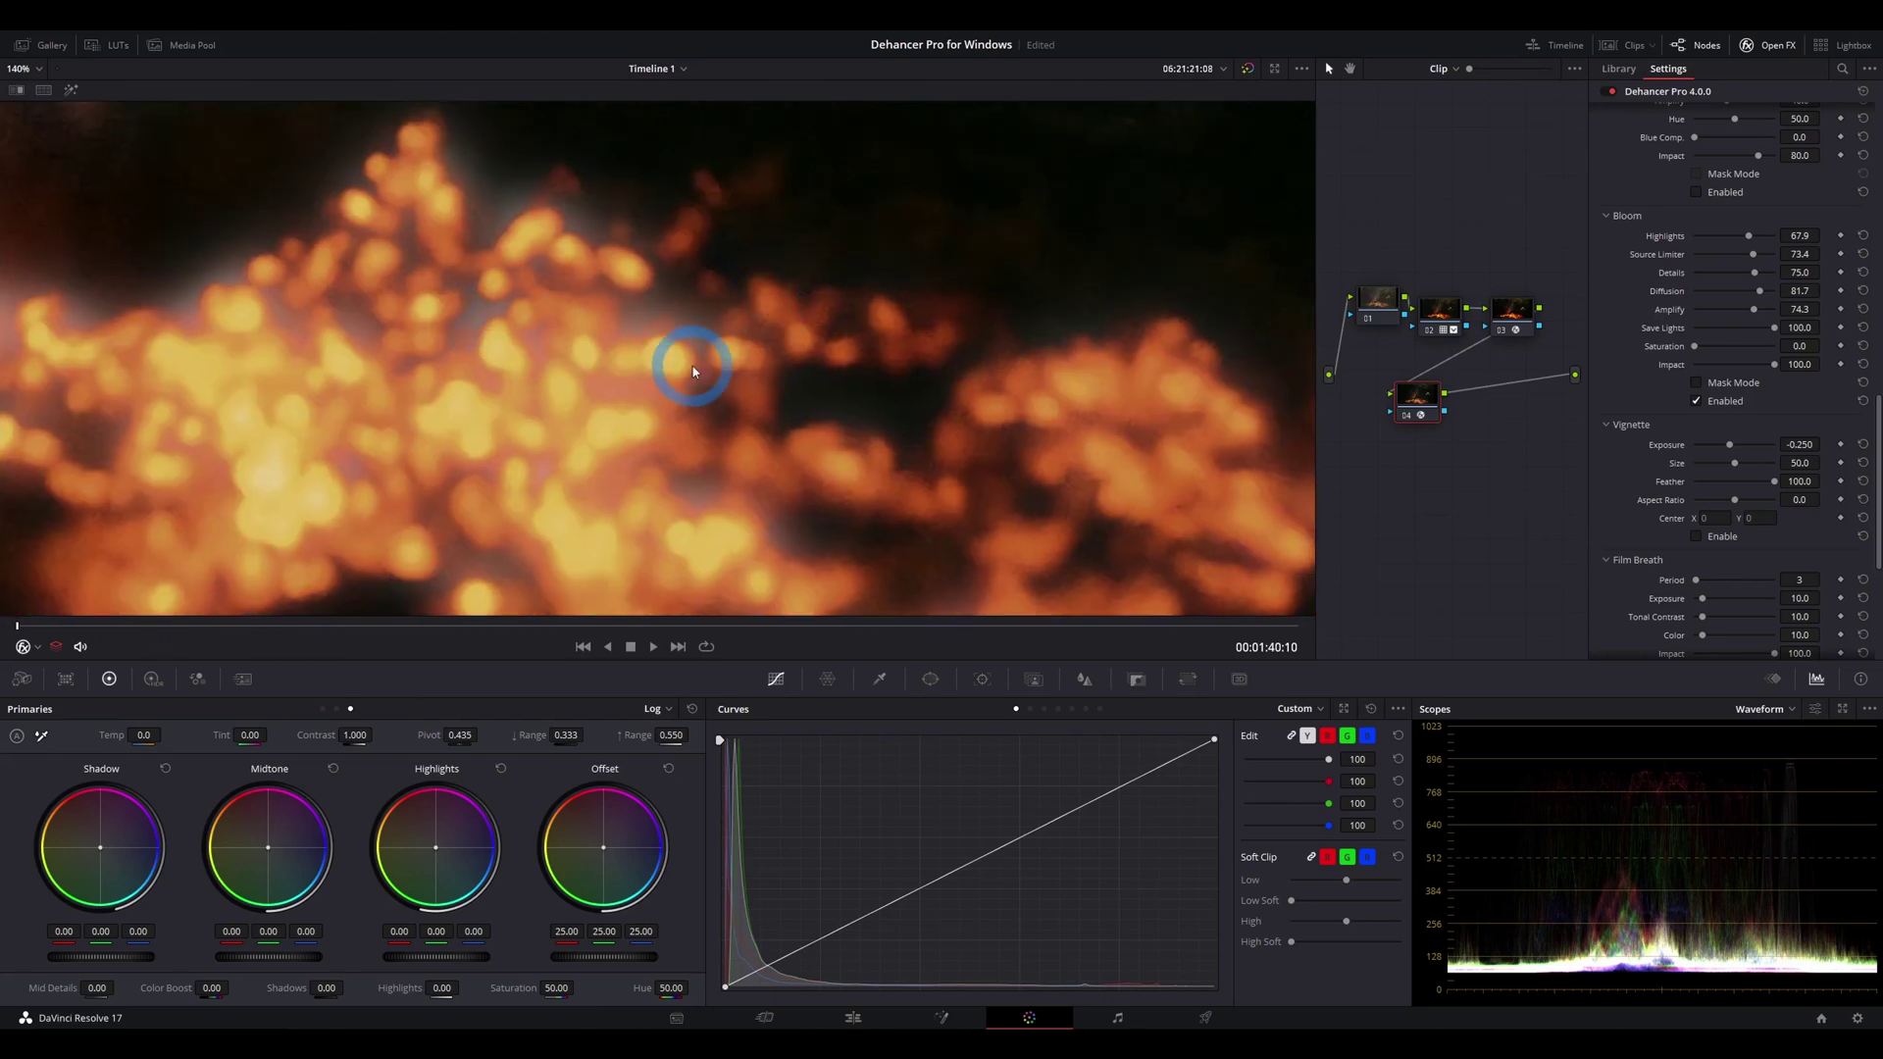
{"action": "left_click_drag", "start_coordinate": [1700, 350], "coordinate": [1796, 348]}
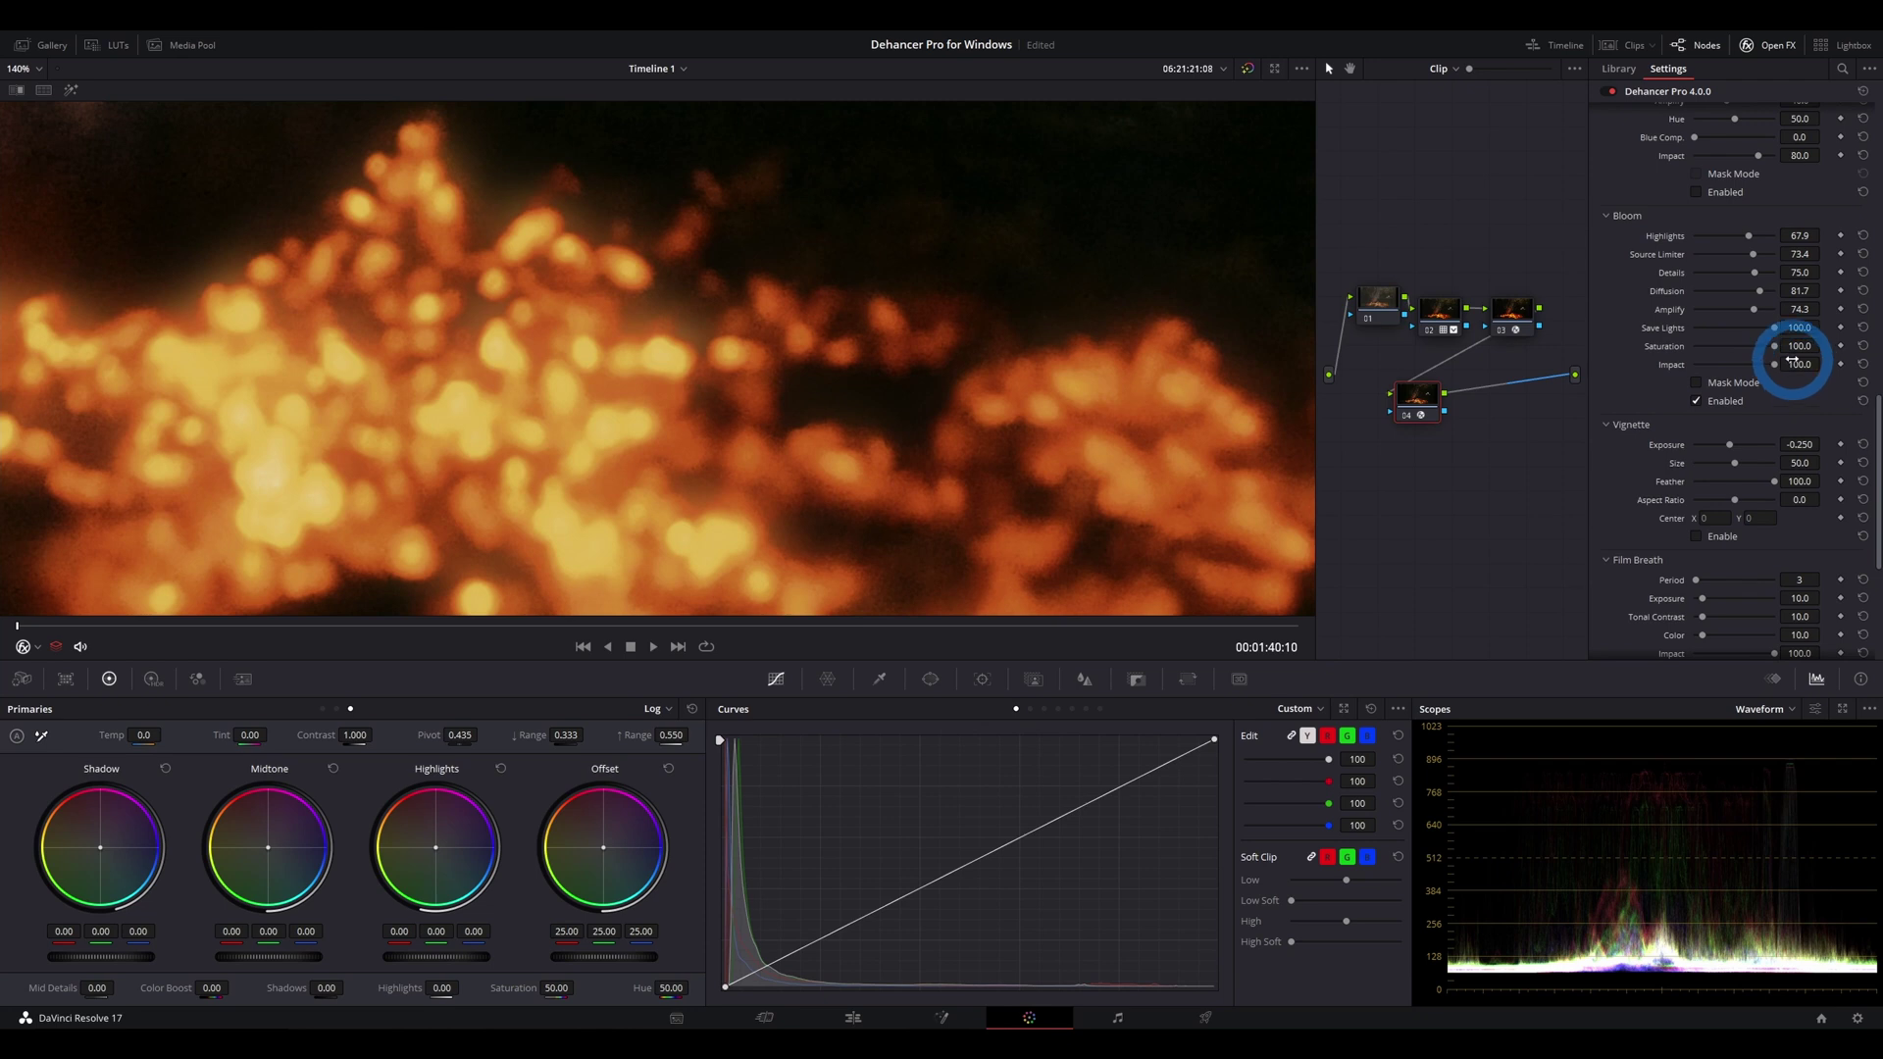
{"action": "mouse_move", "coordinate": [1758, 366]}
{"action": "left_mouse_down"}
{"action": "mouse_move", "coordinate": [1733, 368]}
{"action": "mouse_move", "coordinate": [1748, 384]}
{"action": "left_mouse_up"}
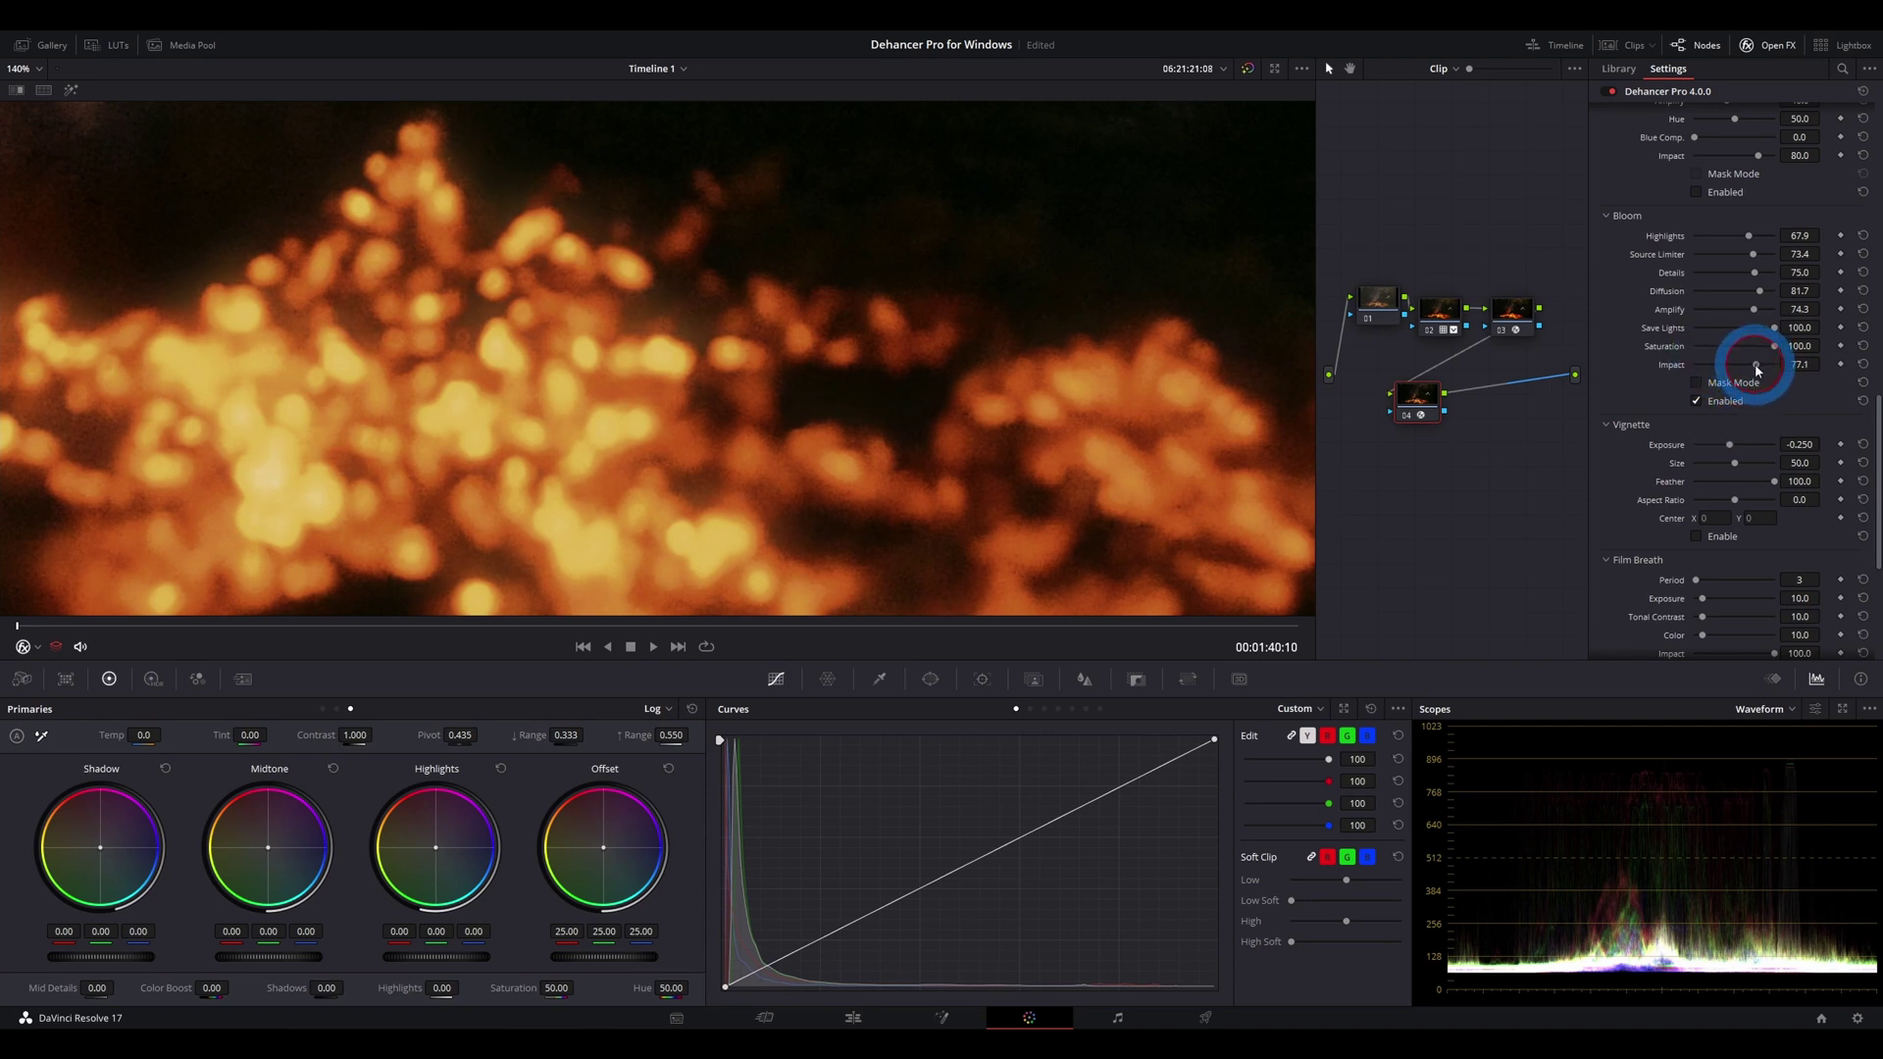
{"action": "double_click", "coordinate": [1753, 365]}
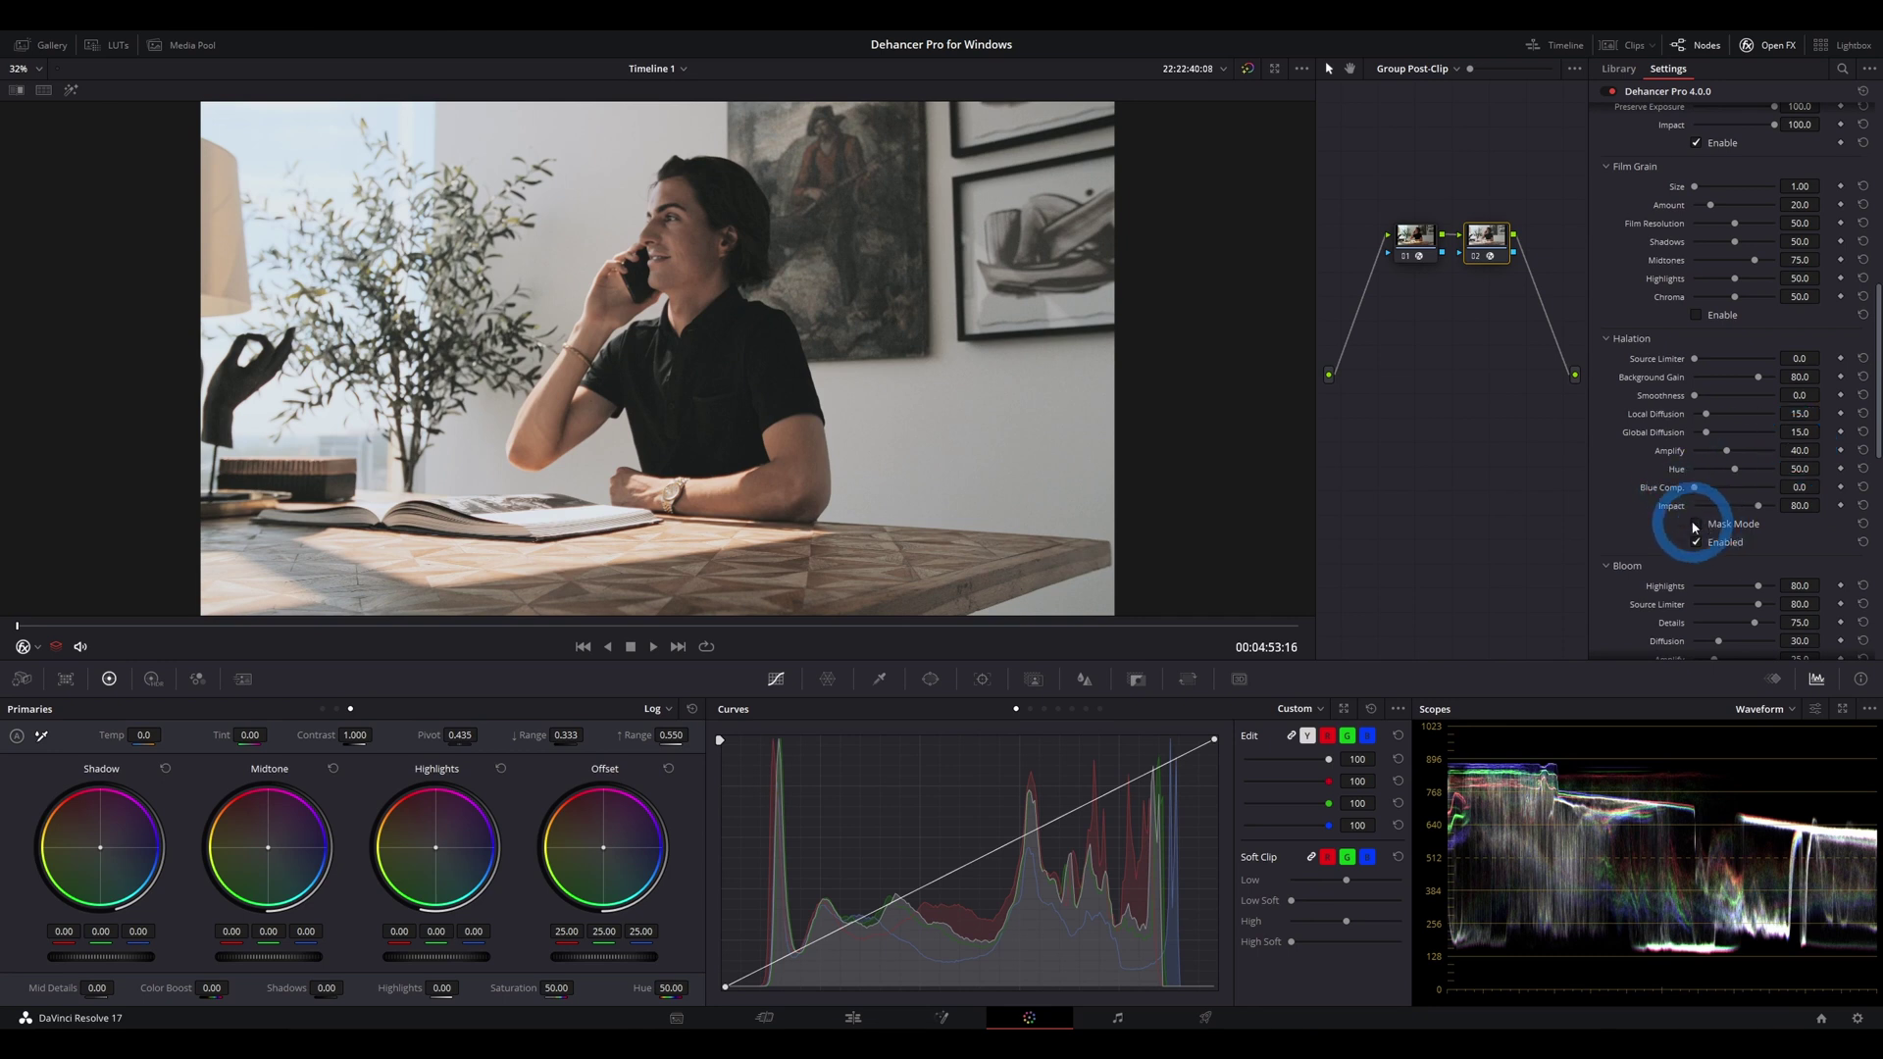
Set Halation Local Diffusion to 44 and Halation Hue to 1.9
{"action": "scroll", "coordinate": [294, 357], "scroll_direction": "up", "scroll_amount": 5}
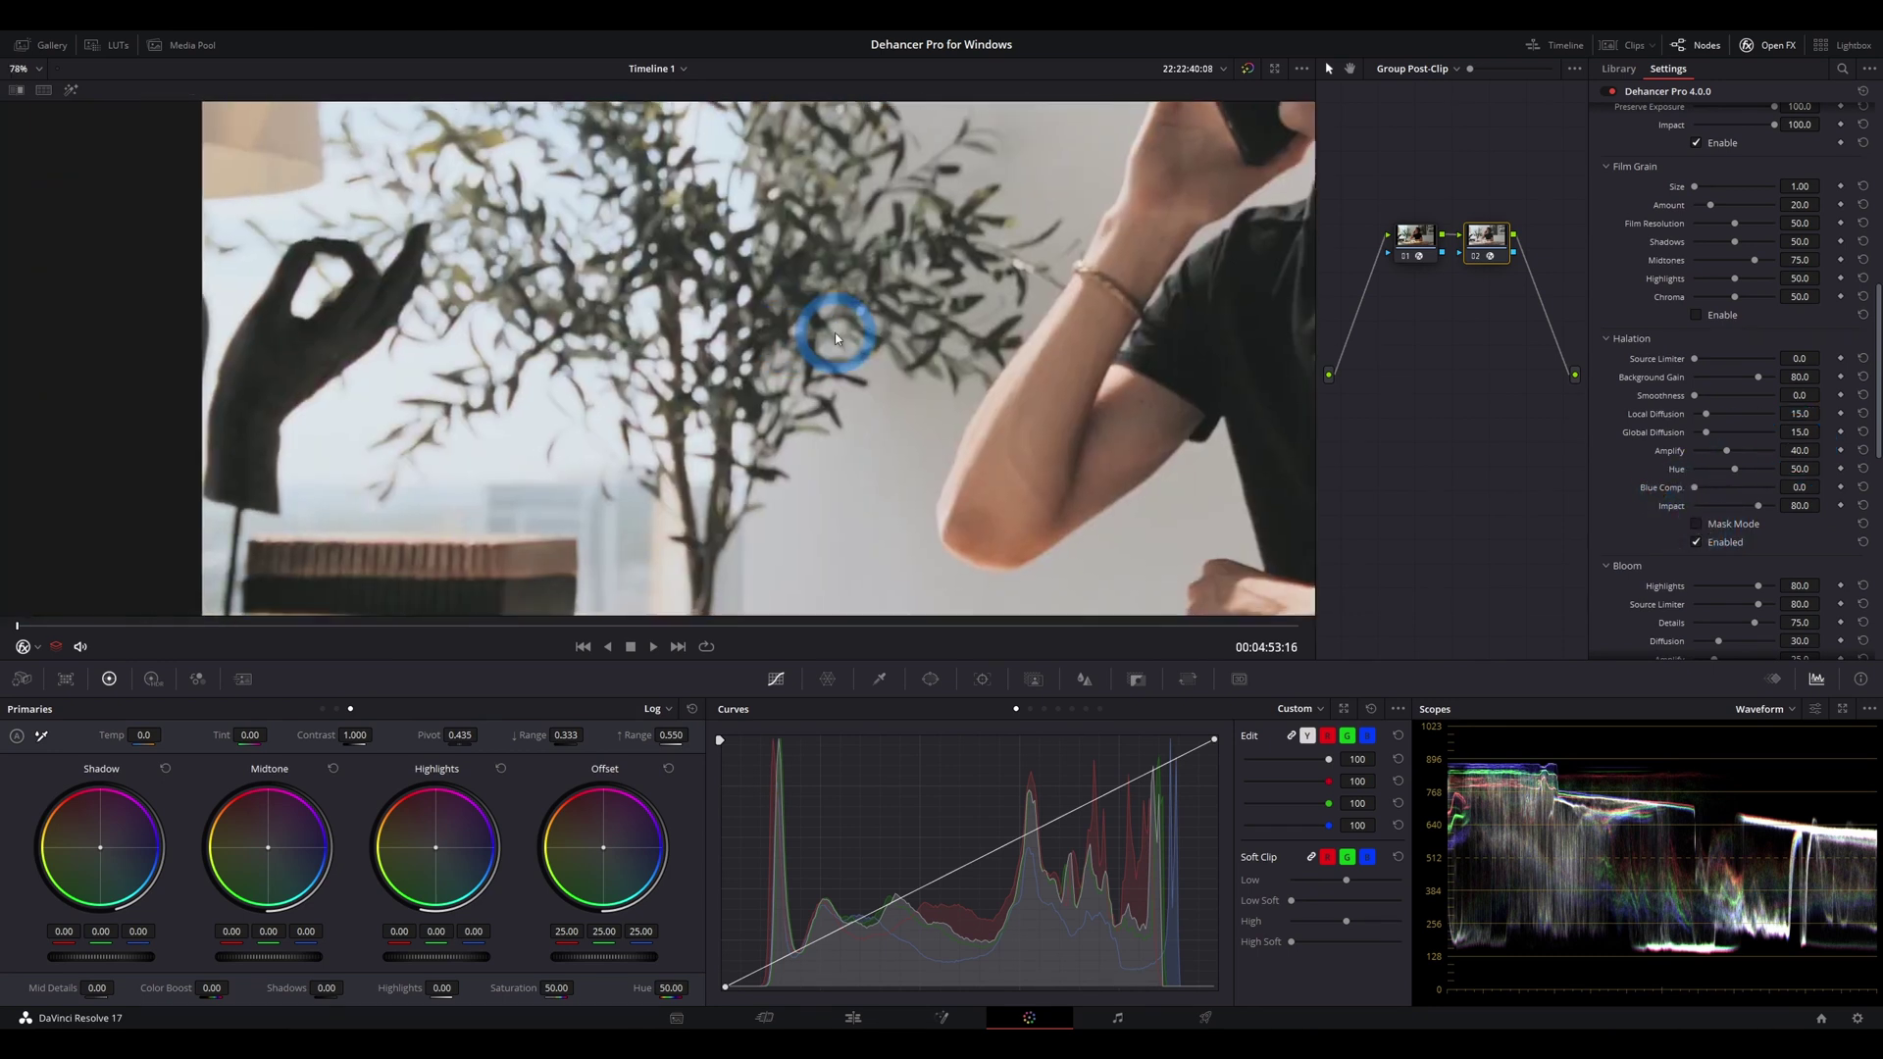
{"action": "scroll", "coordinate": [573, 365], "scroll_direction": "up", "scroll_amount": 4}
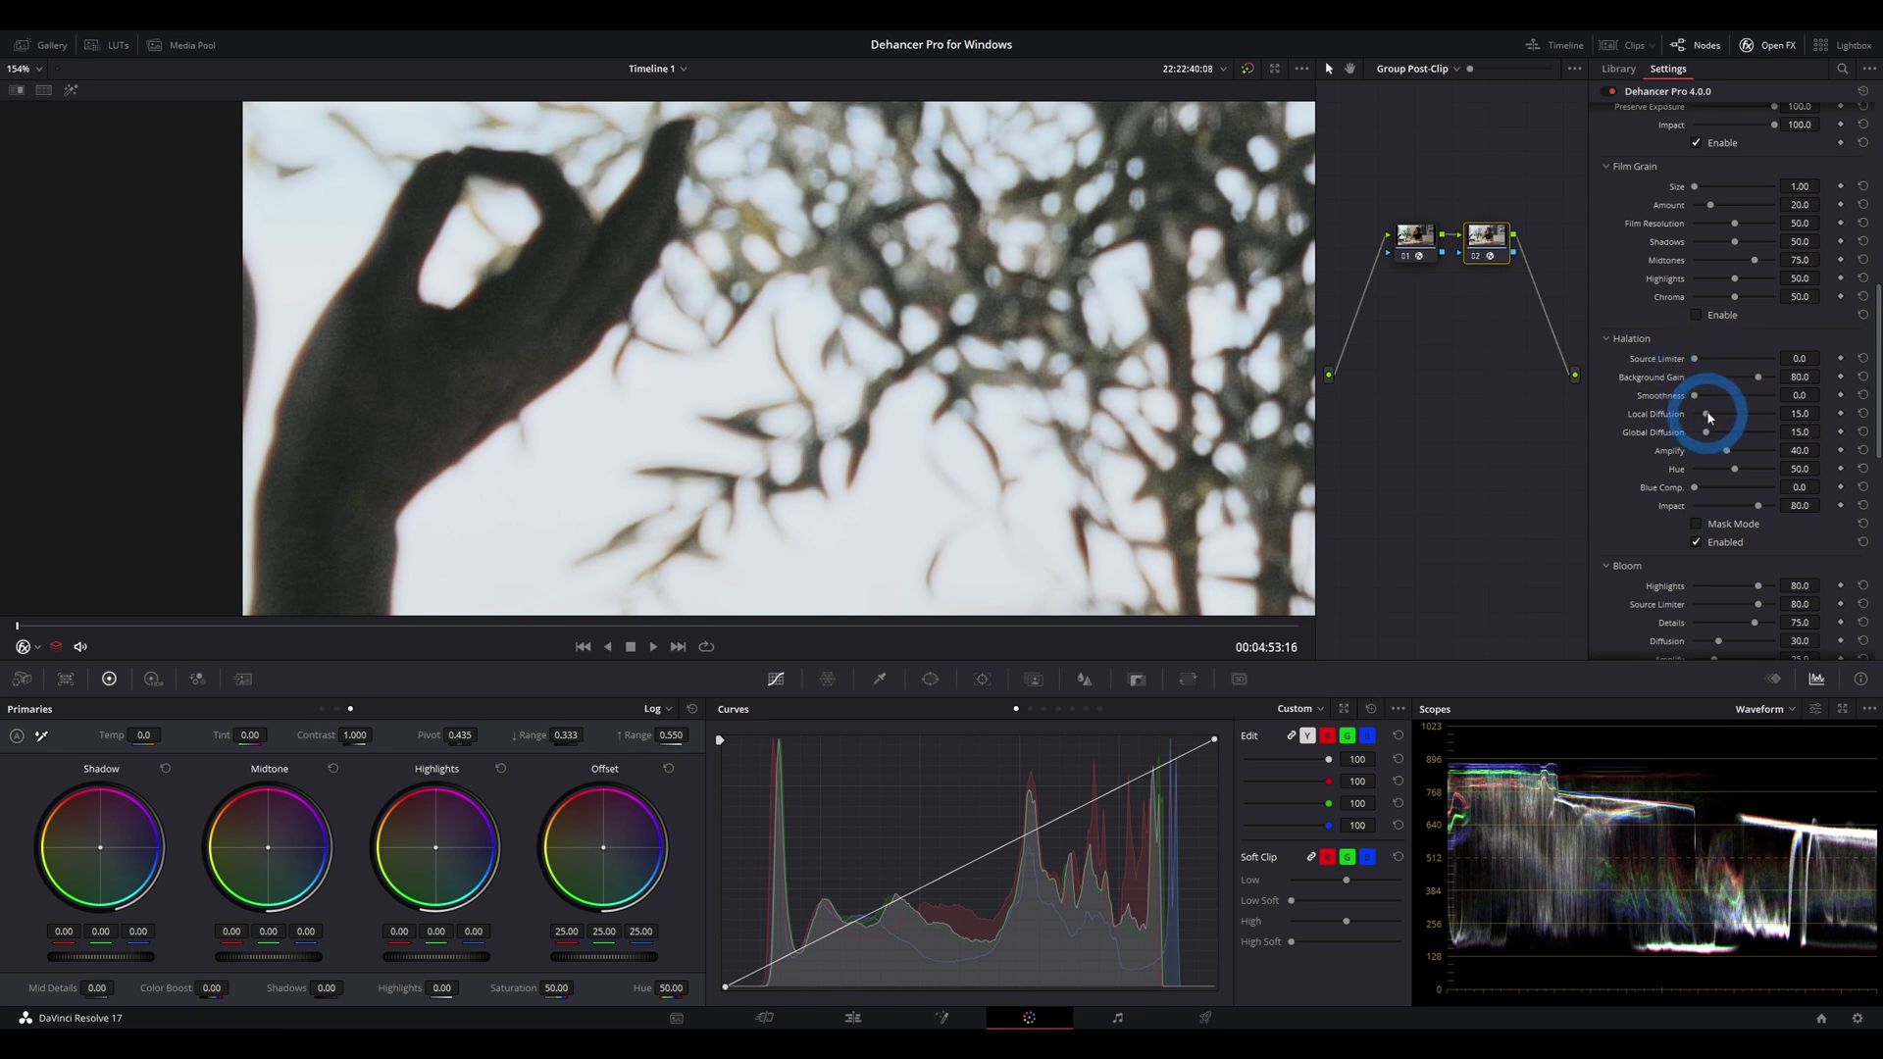
{"action": "left_click_drag", "start_coordinate": [1706, 413], "coordinate": [1732, 419]}
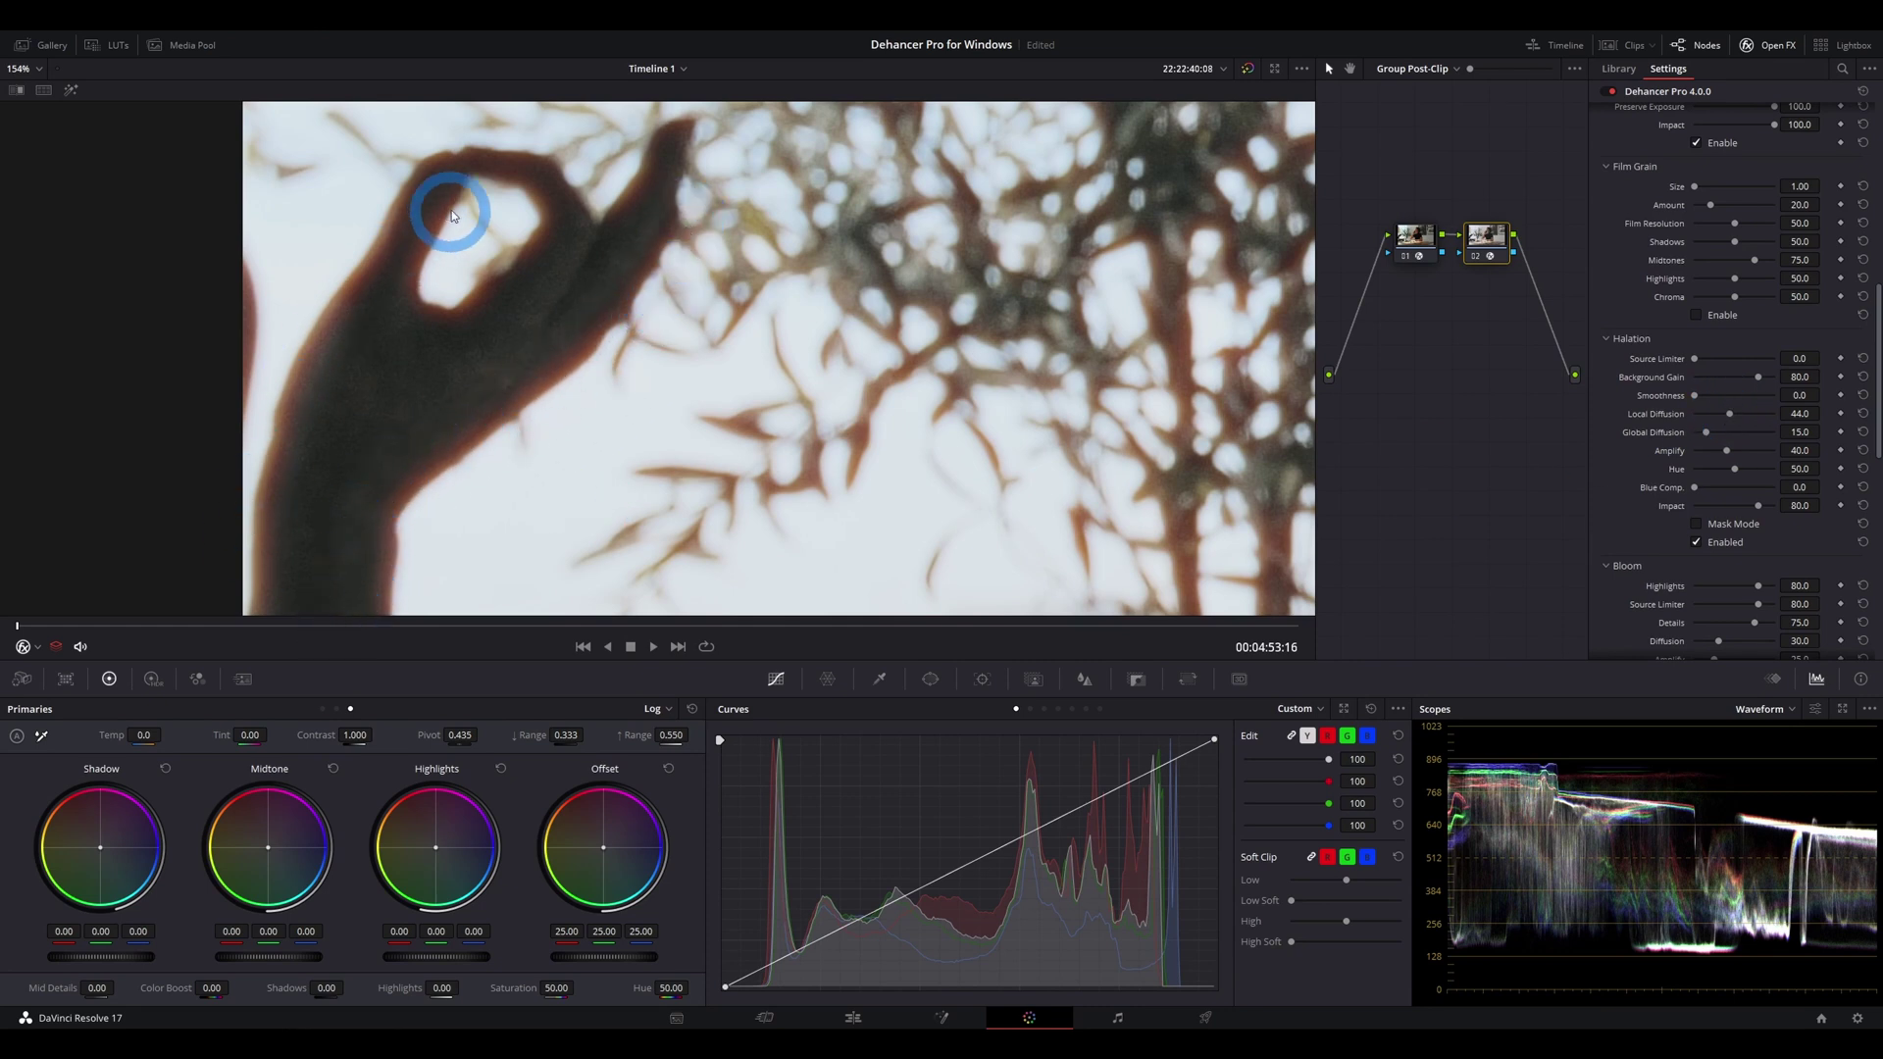
{"action": "left_click_drag", "start_coordinate": [1746, 472], "coordinate": [1672, 465]}
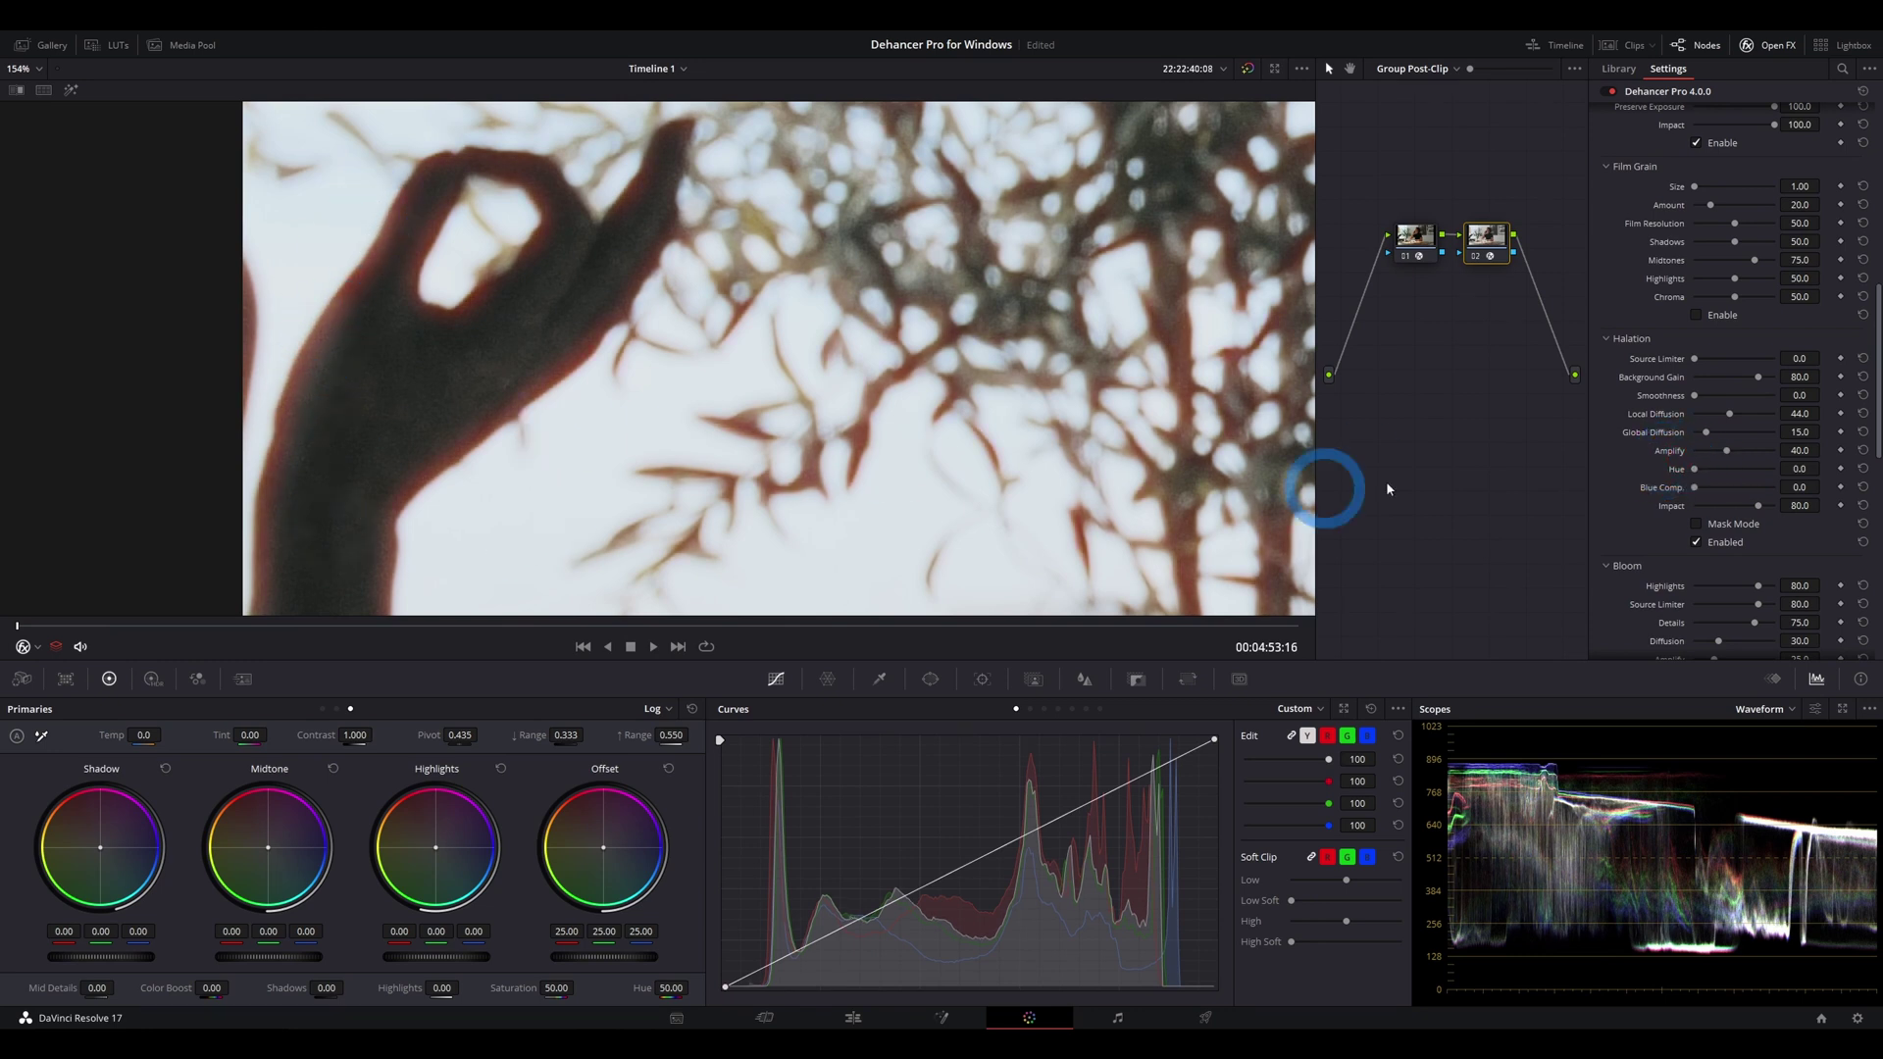
{"action": "left_click_drag", "start_coordinate": [1695, 469], "coordinate": [1733, 476]}
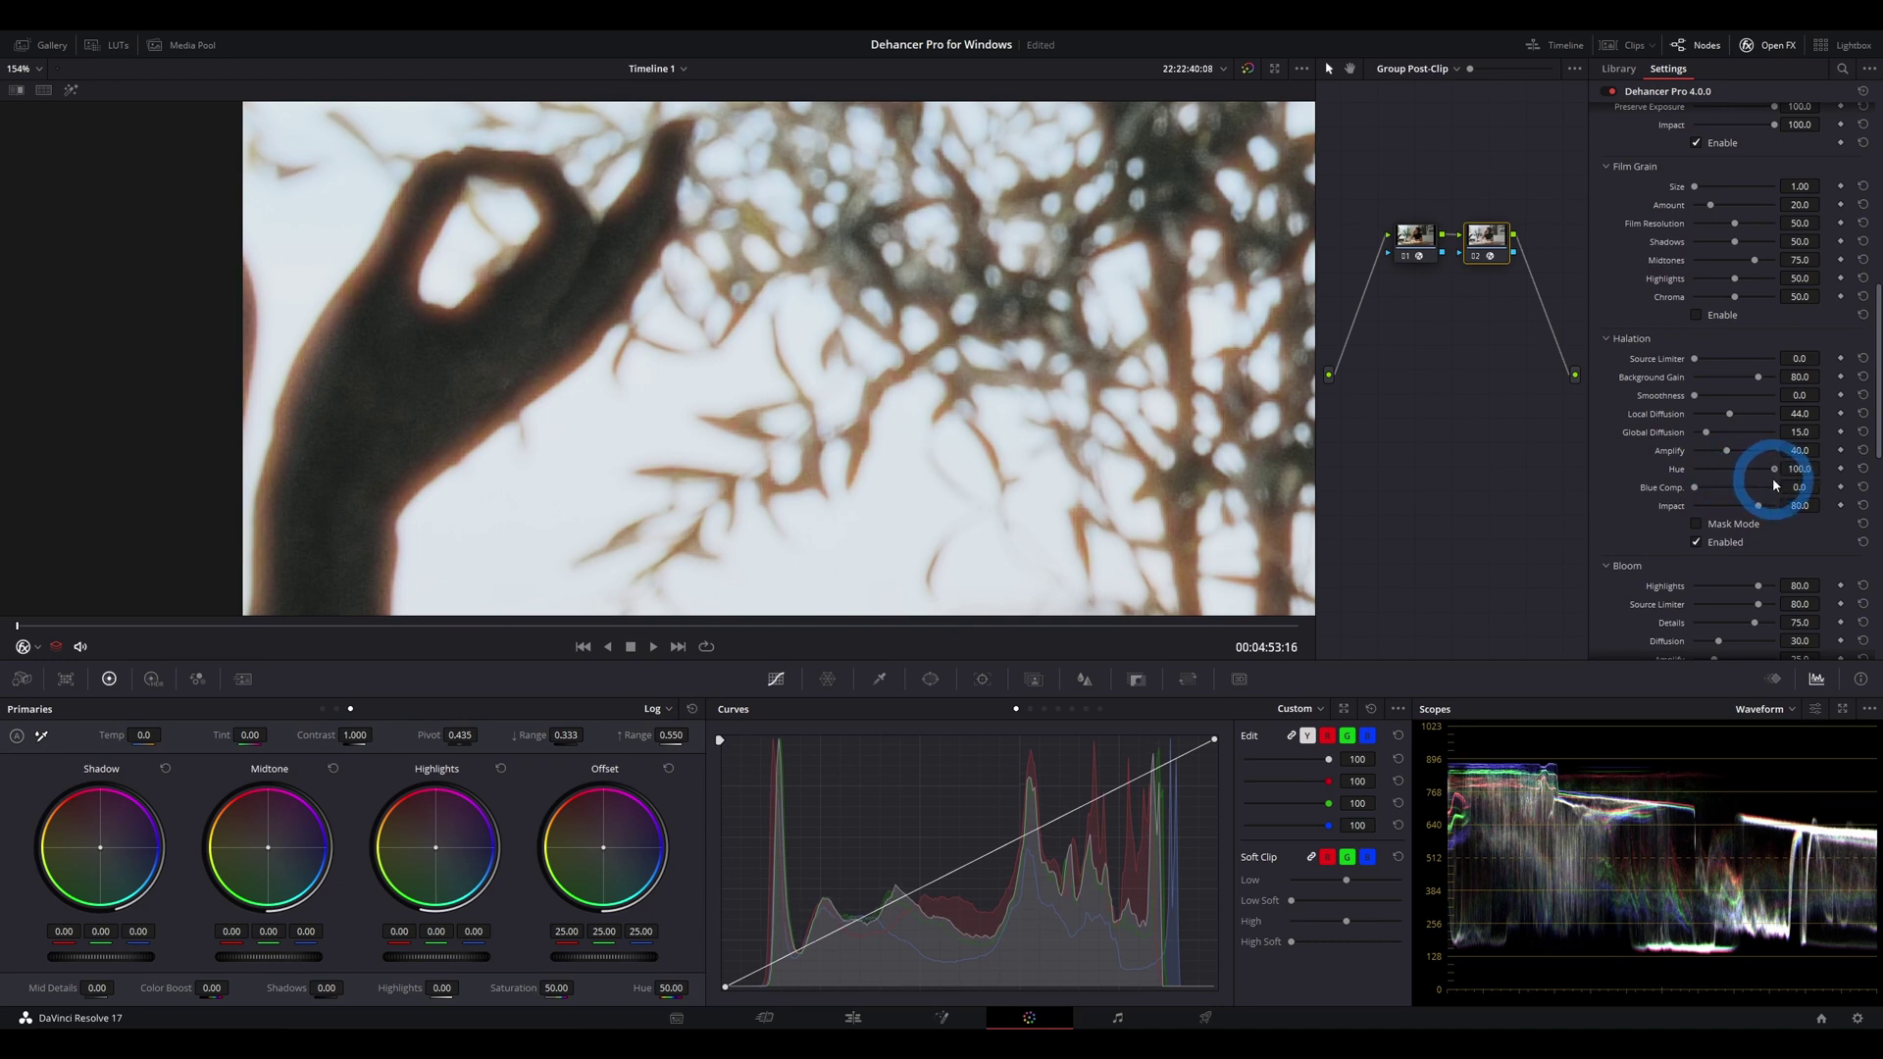
{"action": "left_click_drag", "start_coordinate": [1773, 477], "coordinate": [1697, 472]}
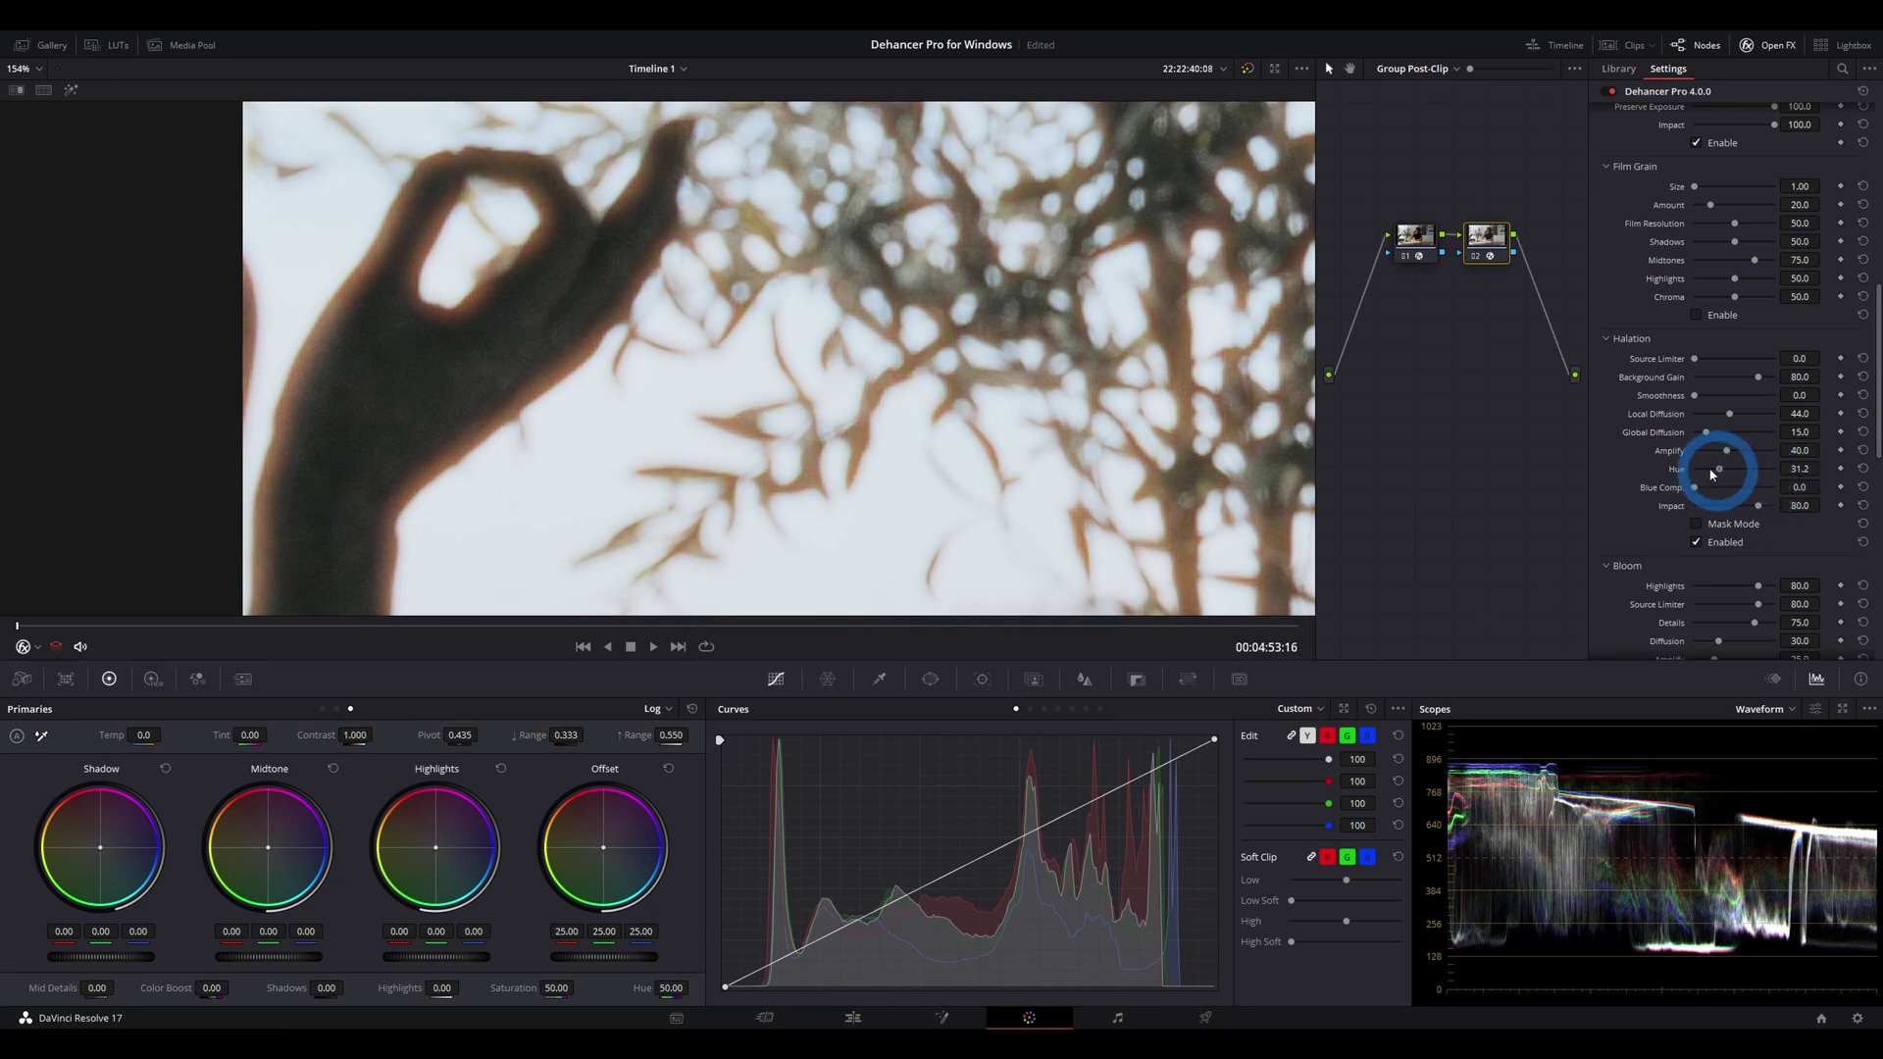
Turn on Halation Mask Mode and fit the whole frame in the viewer
{"action": "left_click", "coordinate": [1707, 523]}
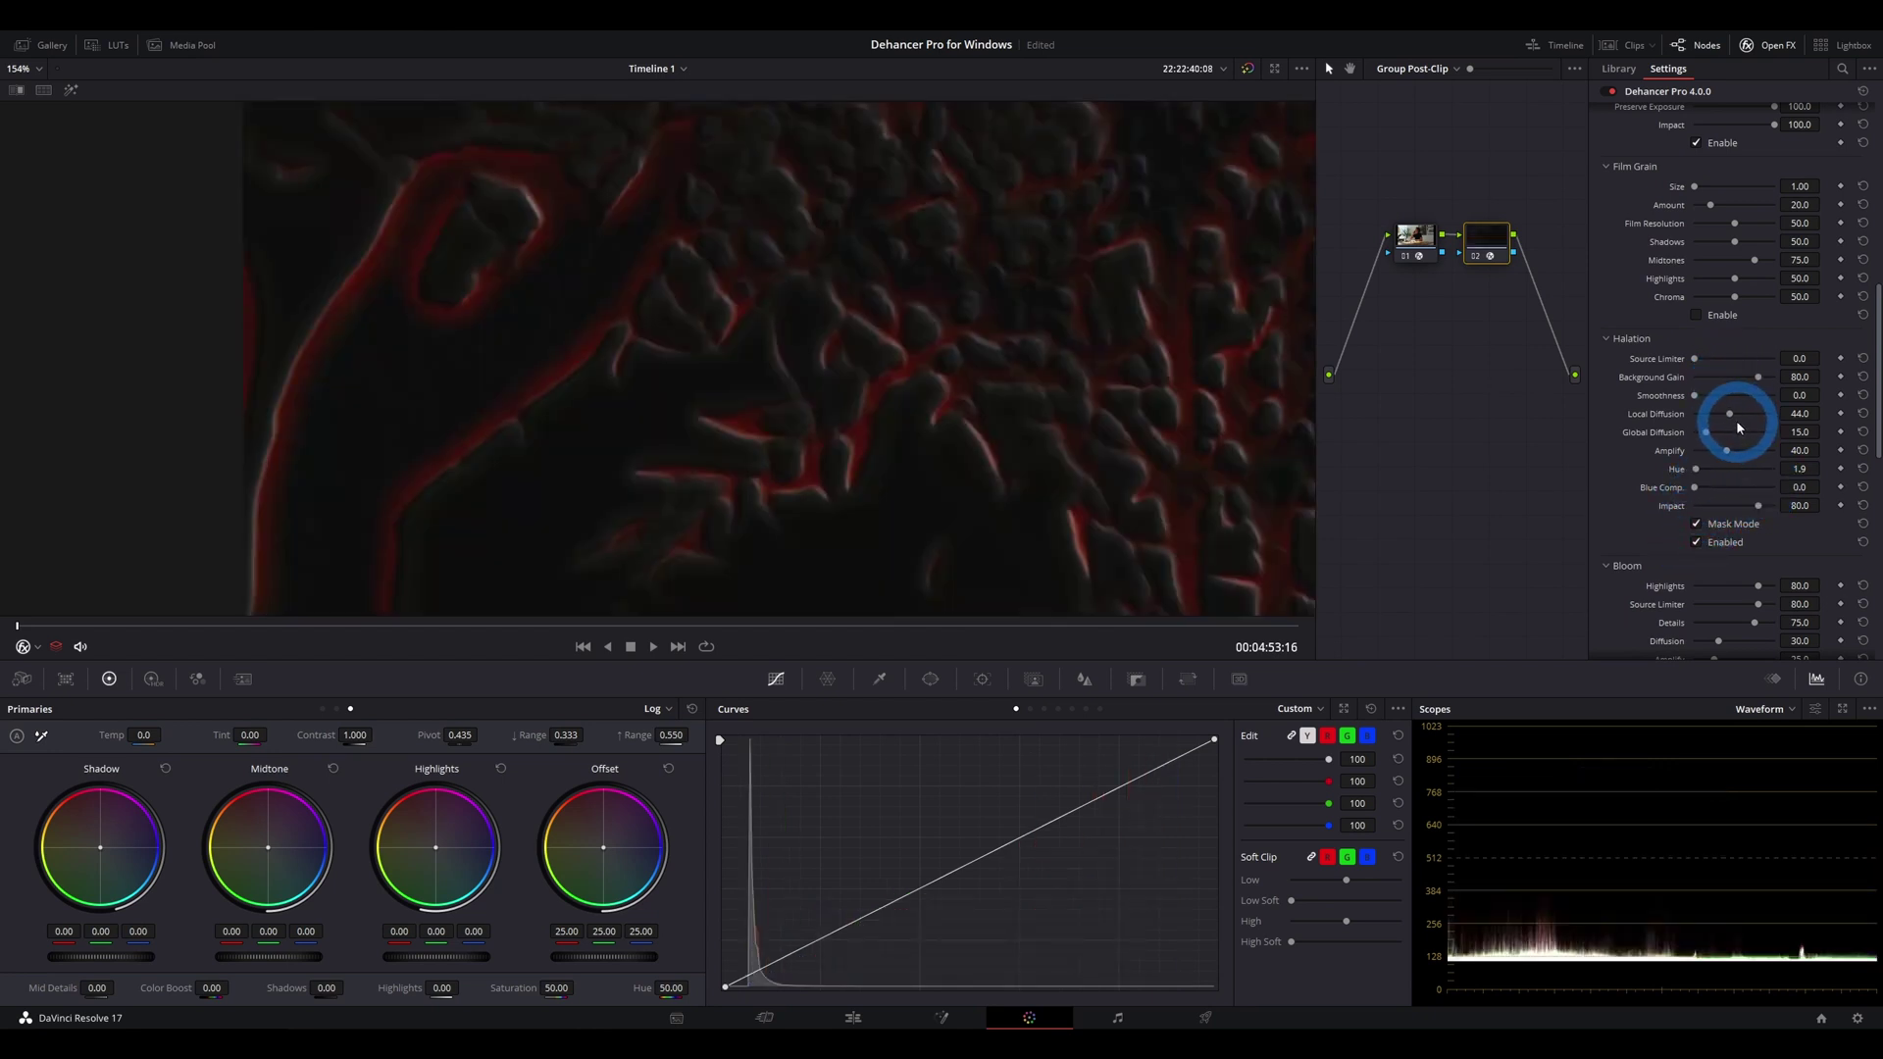
{"action": "left_click", "coordinate": [21, 68]}
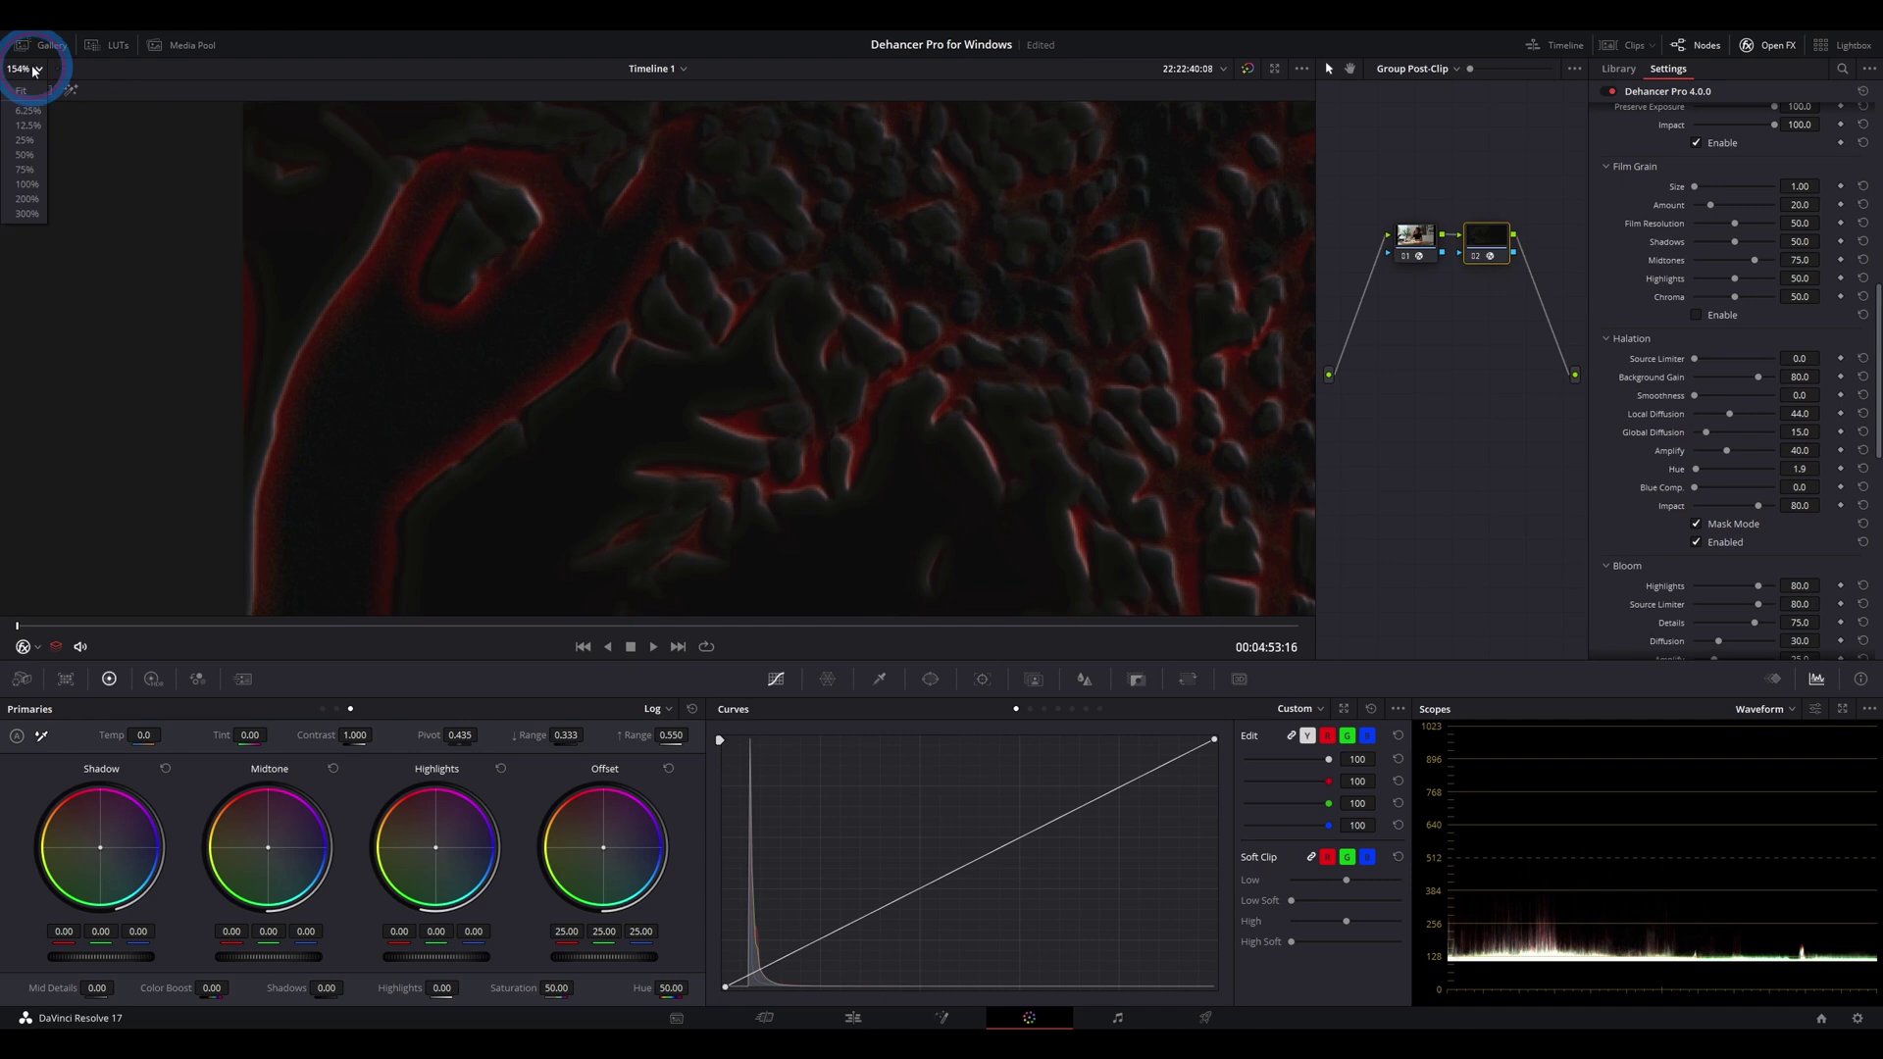
{"action": "left_click", "coordinate": [22, 90]}
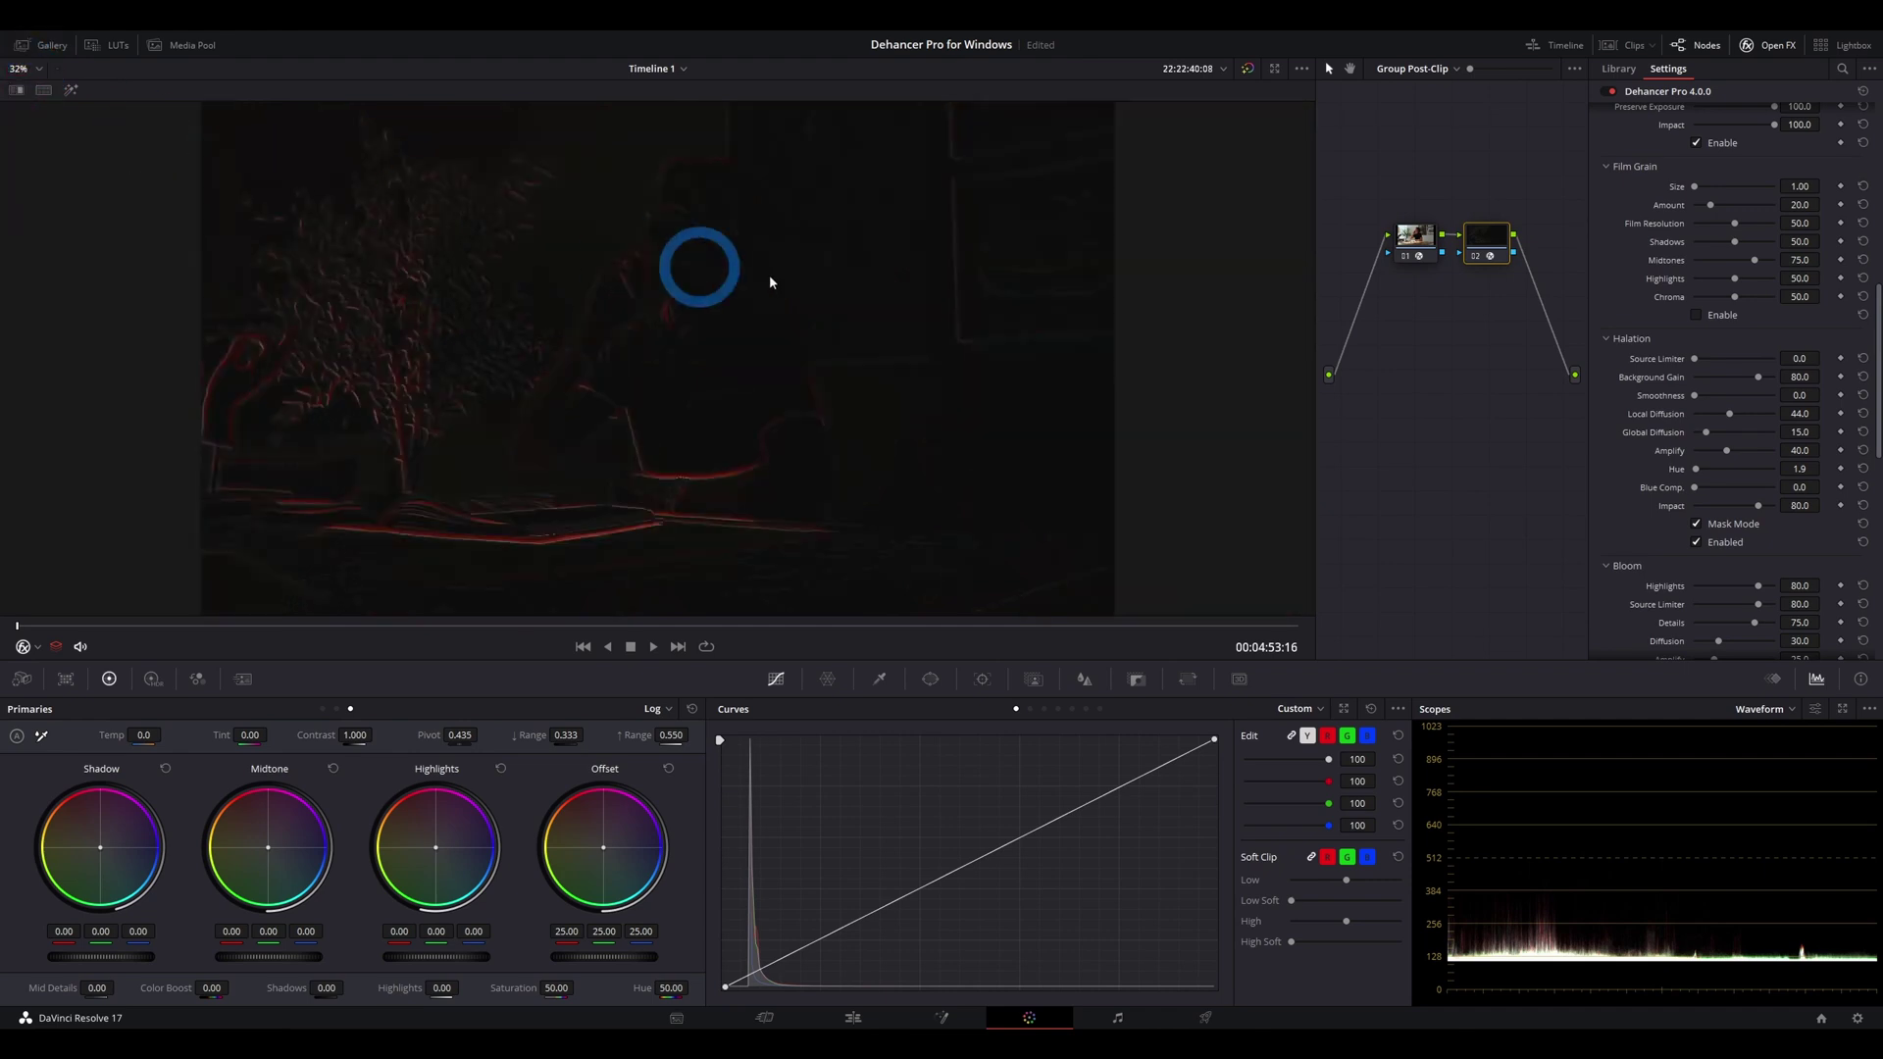
Push Halation Background Gain to 100, try Source Limiter, and cut Global Diffusion to 0
{"action": "left_click_drag", "start_coordinate": [1758, 377], "coordinate": [1813, 427]}
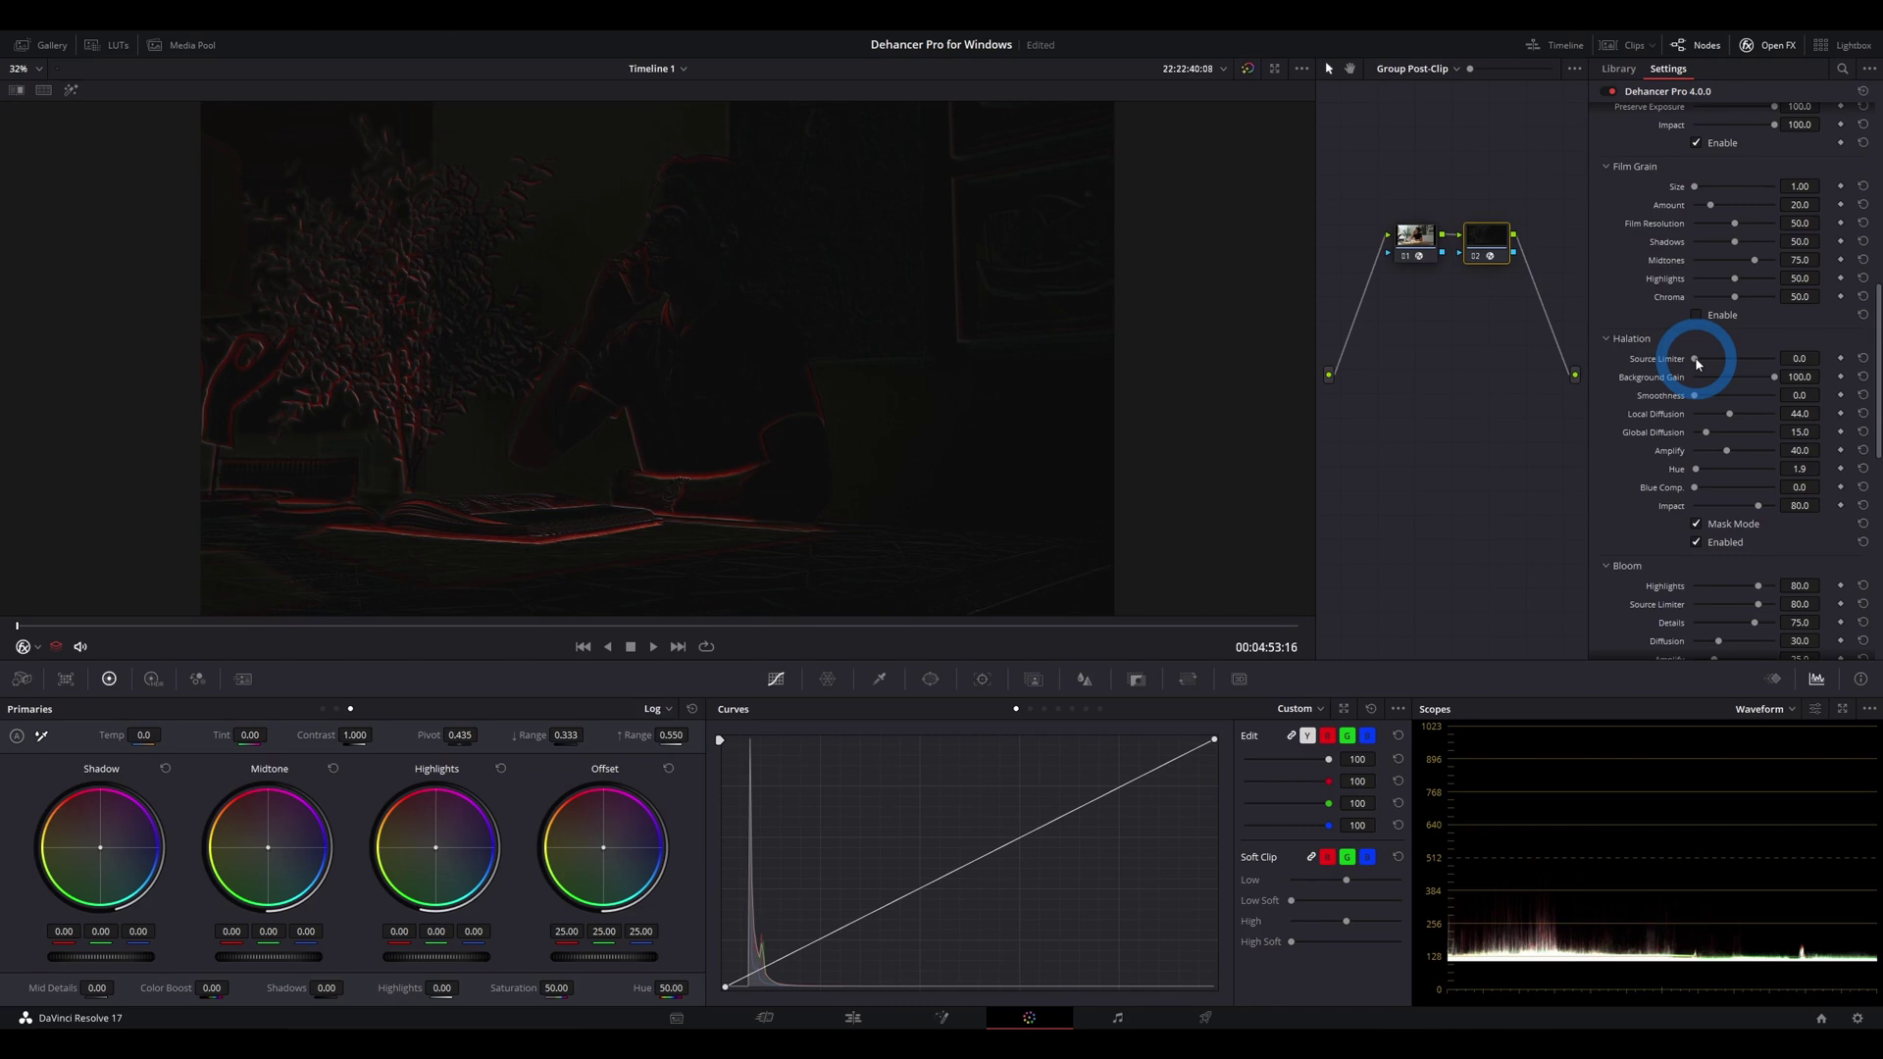
{"action": "left_click_drag", "start_coordinate": [1697, 364], "coordinate": [1777, 363]}
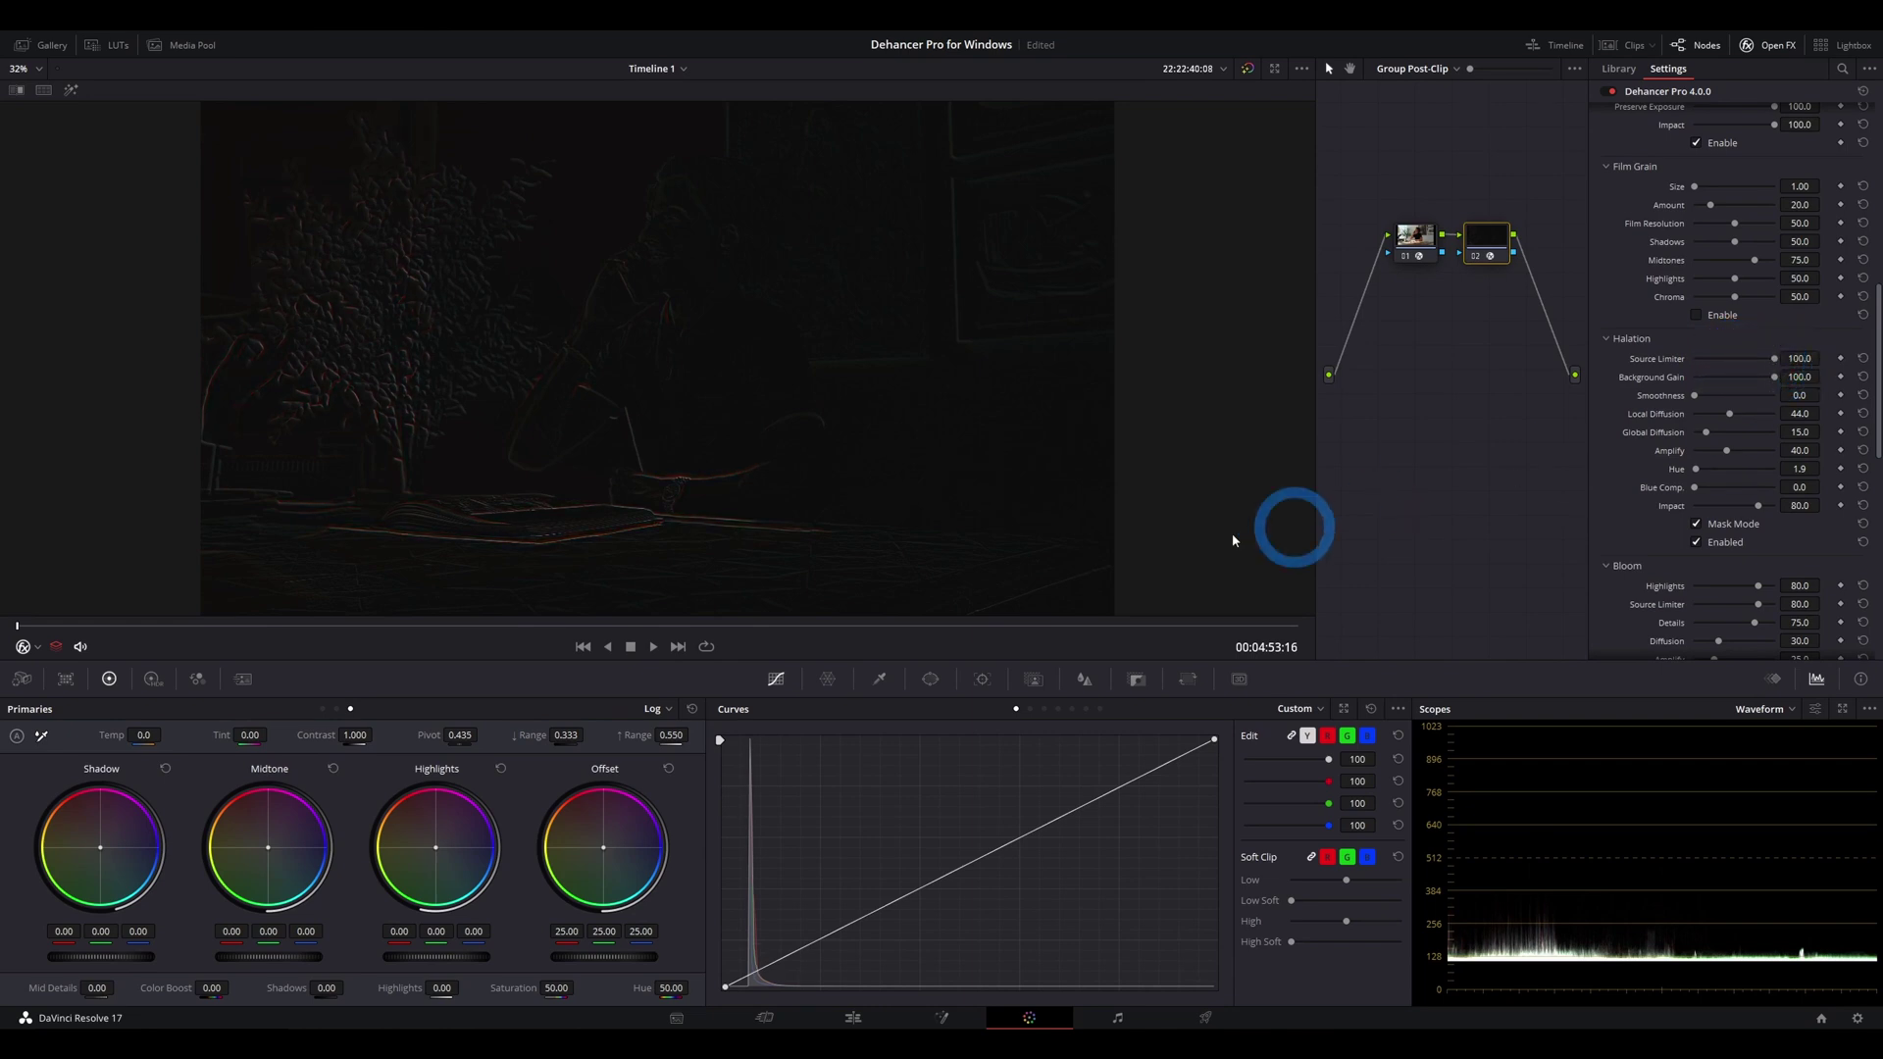
{"action": "mouse_move", "coordinate": [1714, 436]}
{"action": "left_mouse_down"}
{"action": "mouse_move", "coordinate": [1670, 435]}
{"action": "mouse_move", "coordinate": [1694, 436]}
{"action": "left_mouse_up"}
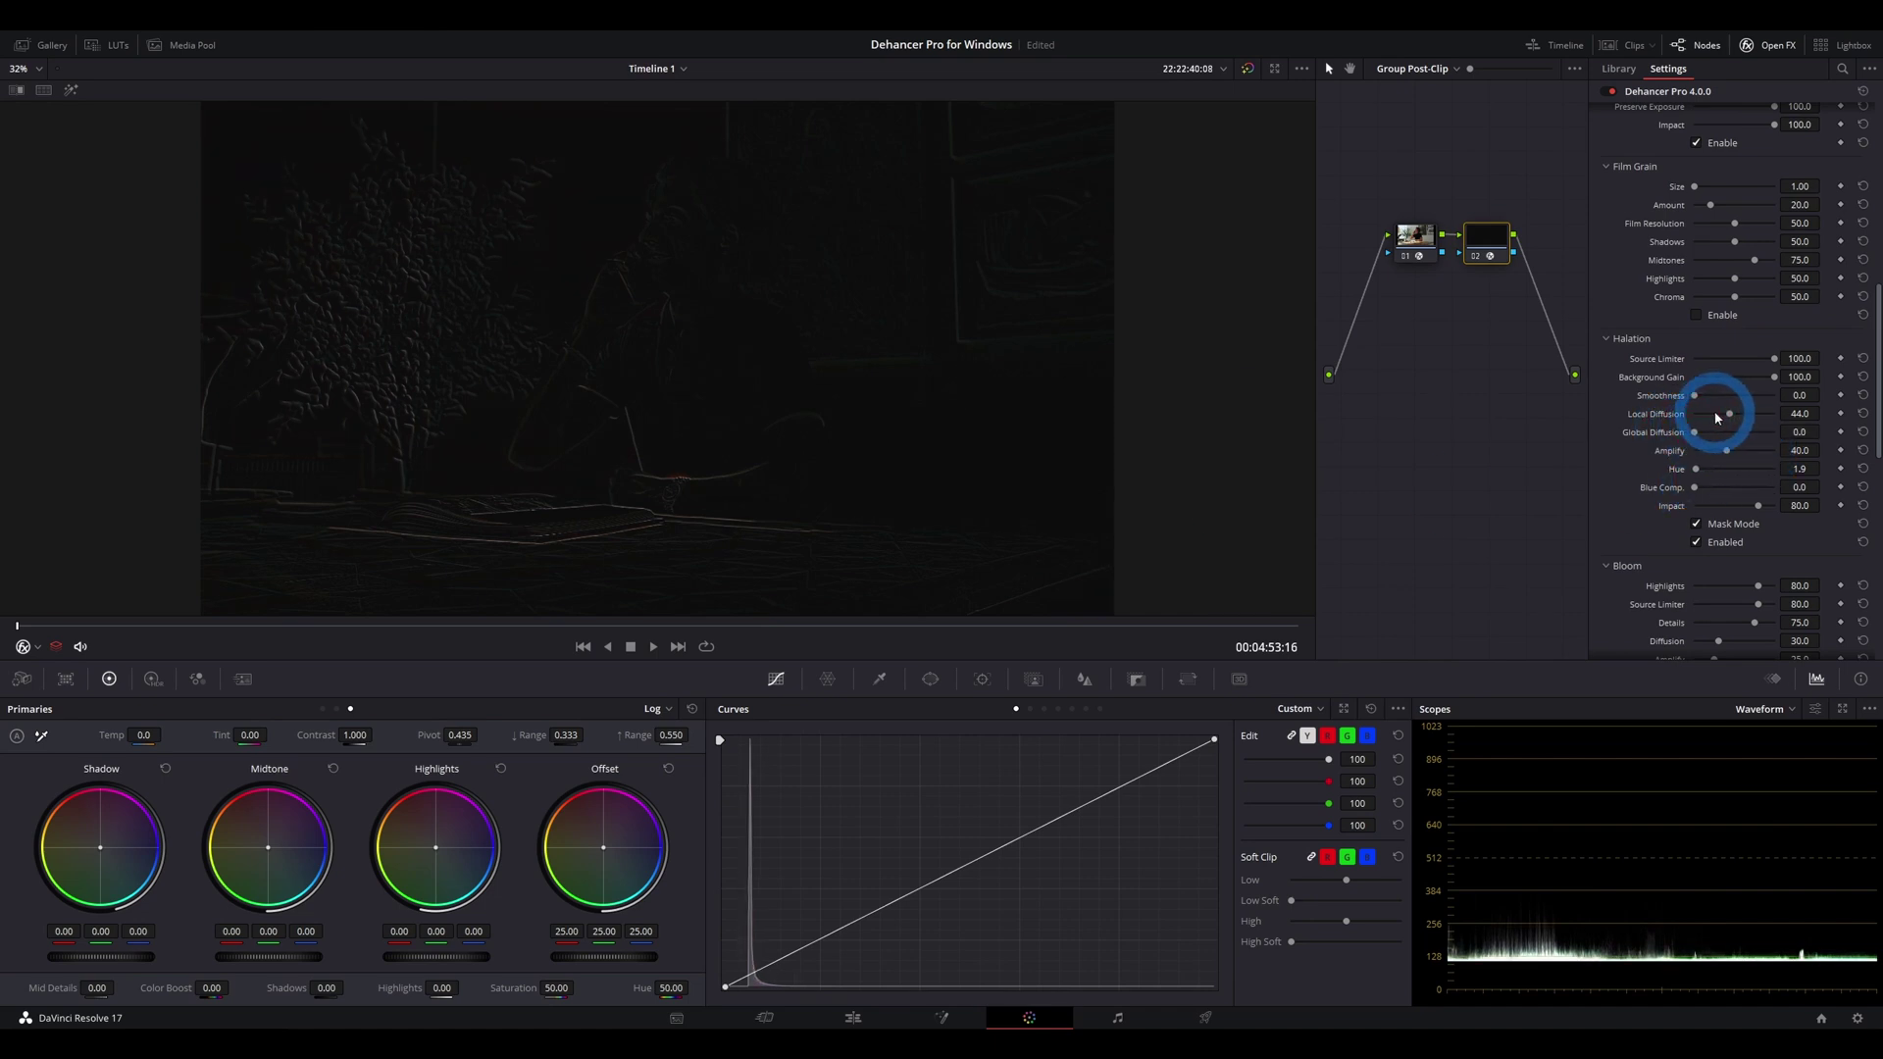
{"action": "scroll", "coordinate": [708, 404], "scroll_direction": "up", "scroll_amount": 6}
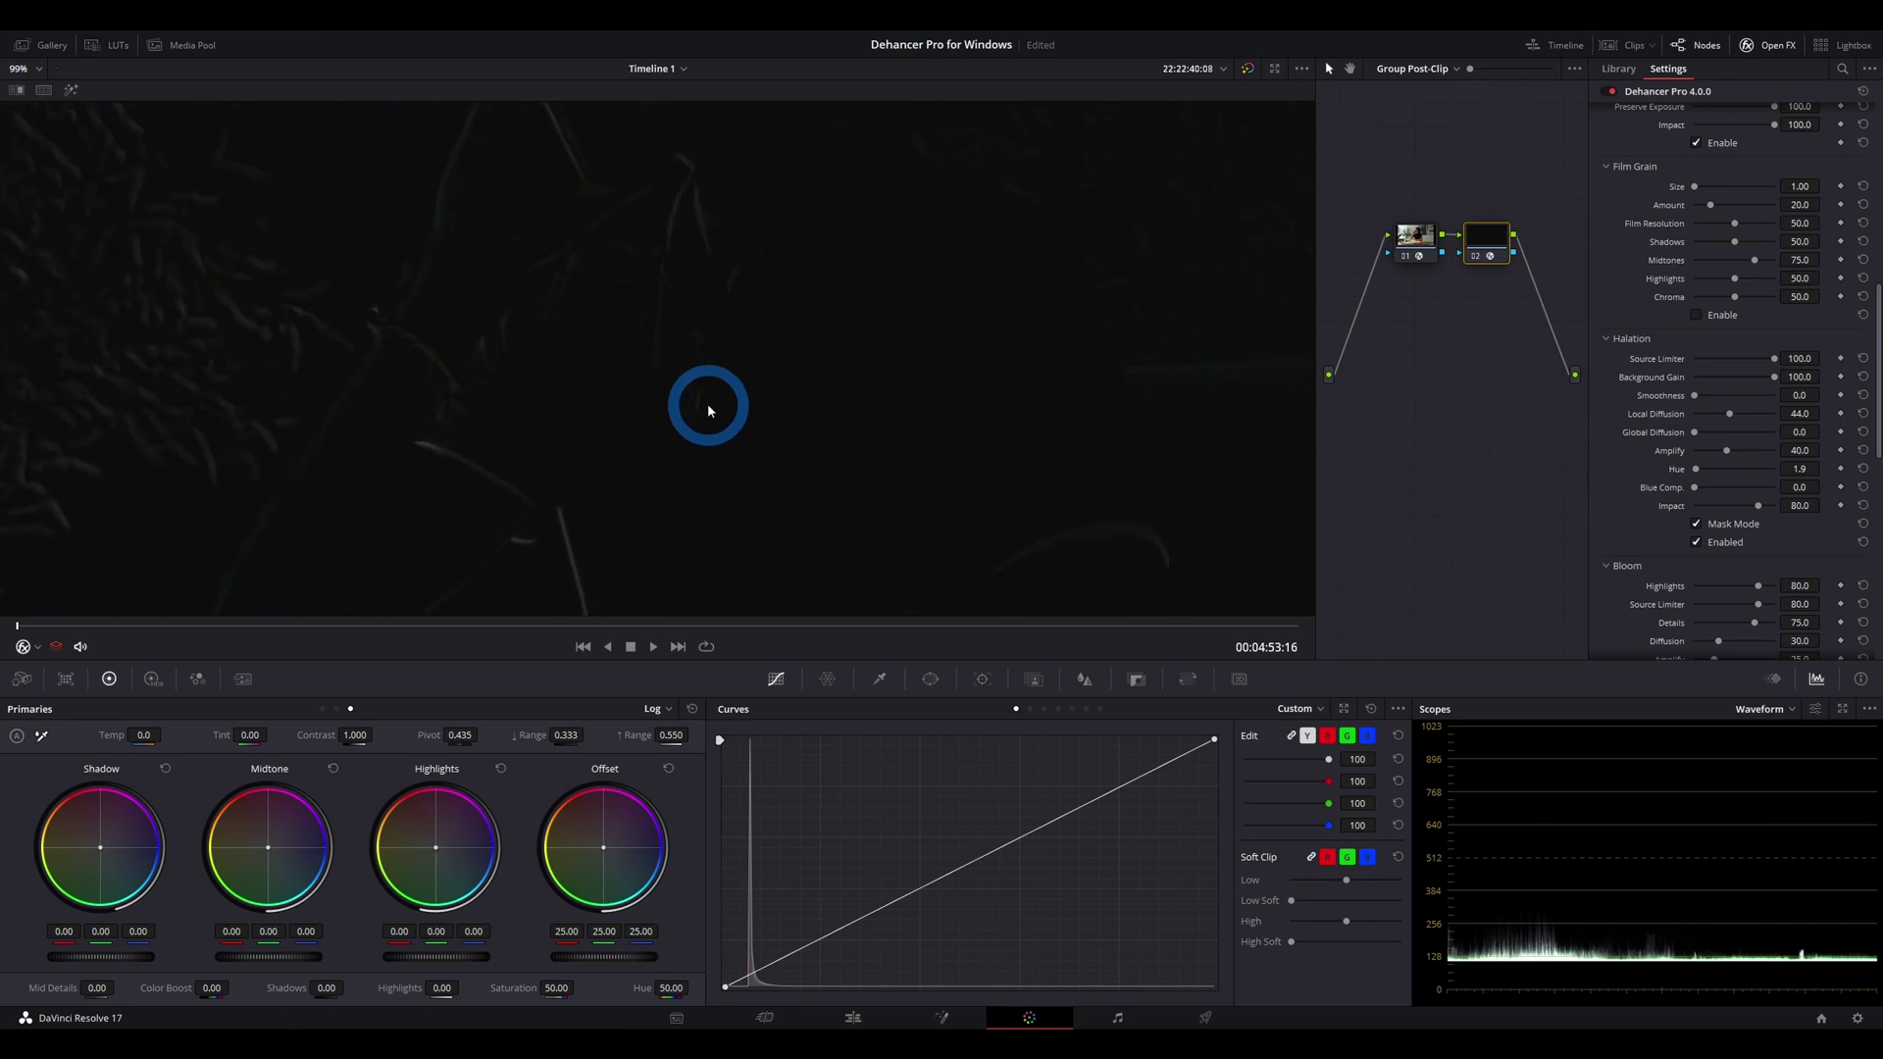
{"action": "left_click", "coordinate": [818, 348]}
{"action": "left_click_drag", "start_coordinate": [781, 350], "coordinate": [838, 358]}
{"action": "left_click_drag", "start_coordinate": [573, 559], "coordinate": [606, 505]}
Return Halation Source Limiter to 0 and pan around the zoomed mask
{"action": "left_click", "coordinate": [1667, 360]}
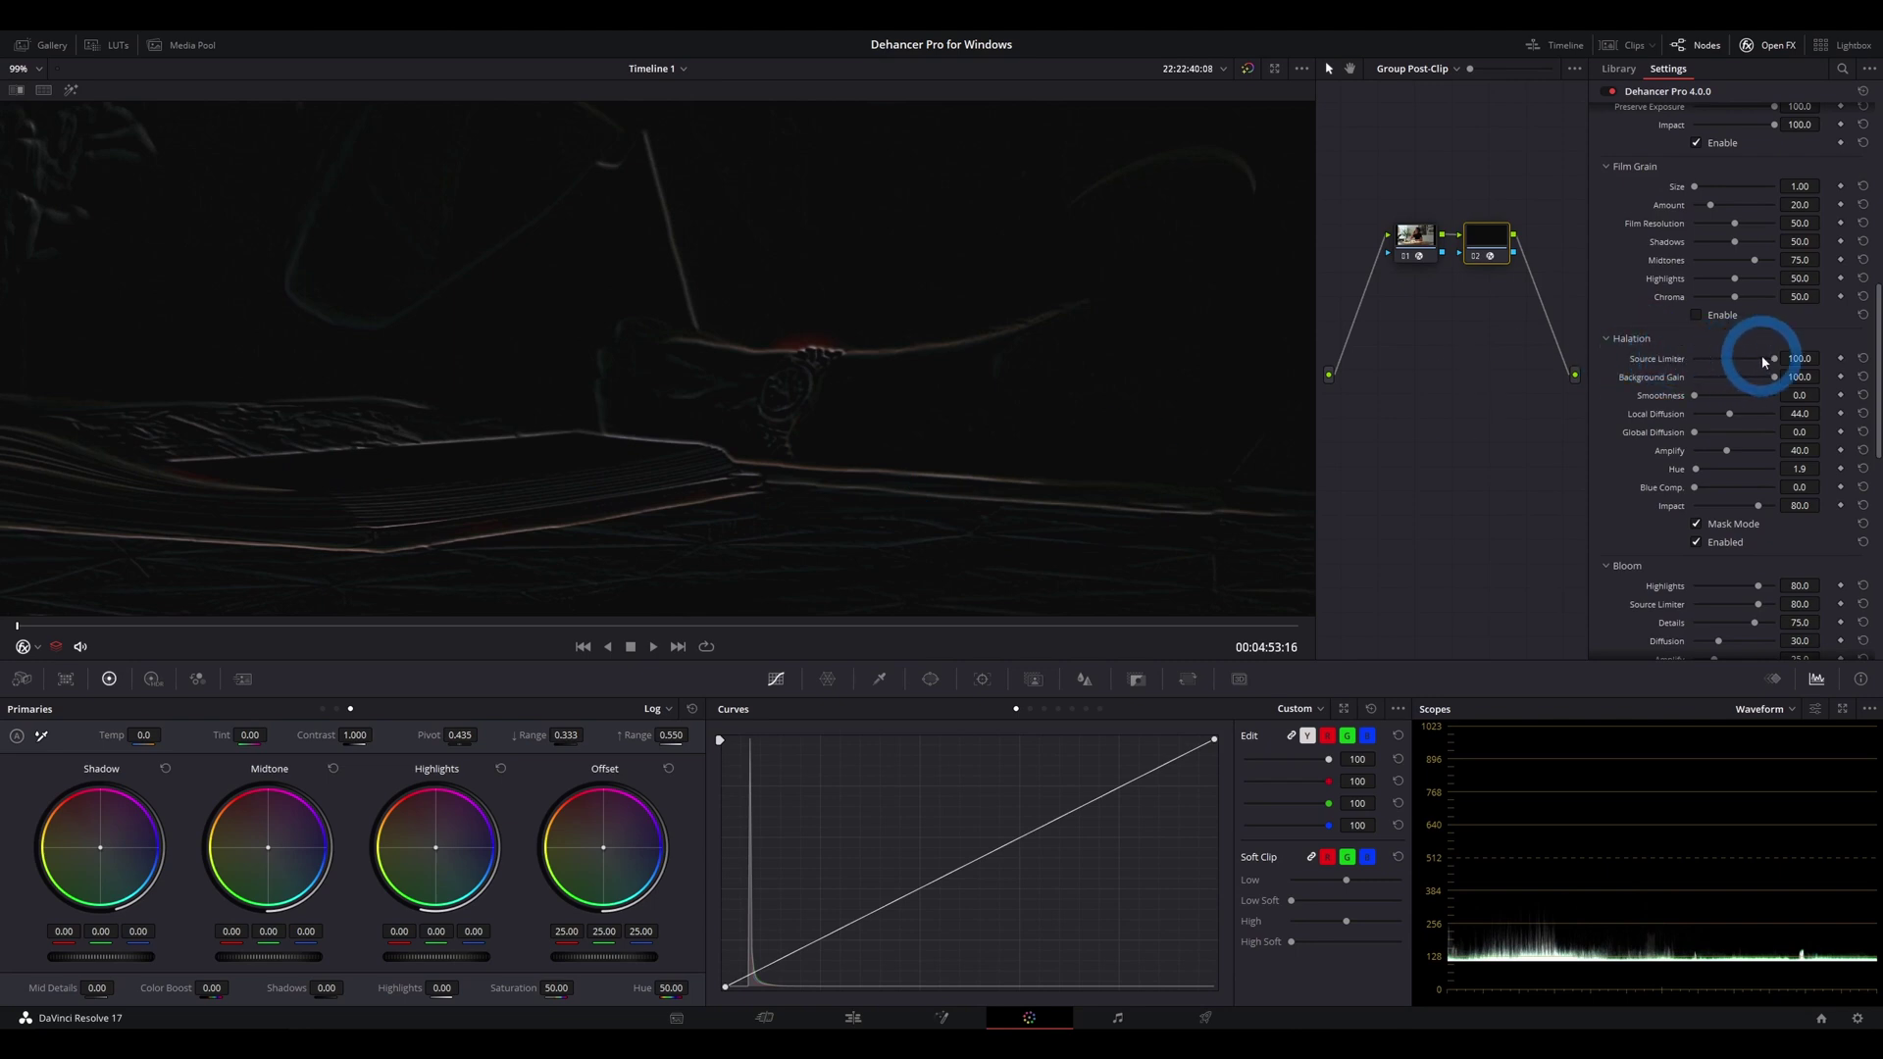
{"action": "left_click_drag", "start_coordinate": [1762, 361], "coordinate": [1681, 363]}
{"action": "scroll", "coordinate": [814, 312], "scroll_direction": "down", "scroll_amount": 5}
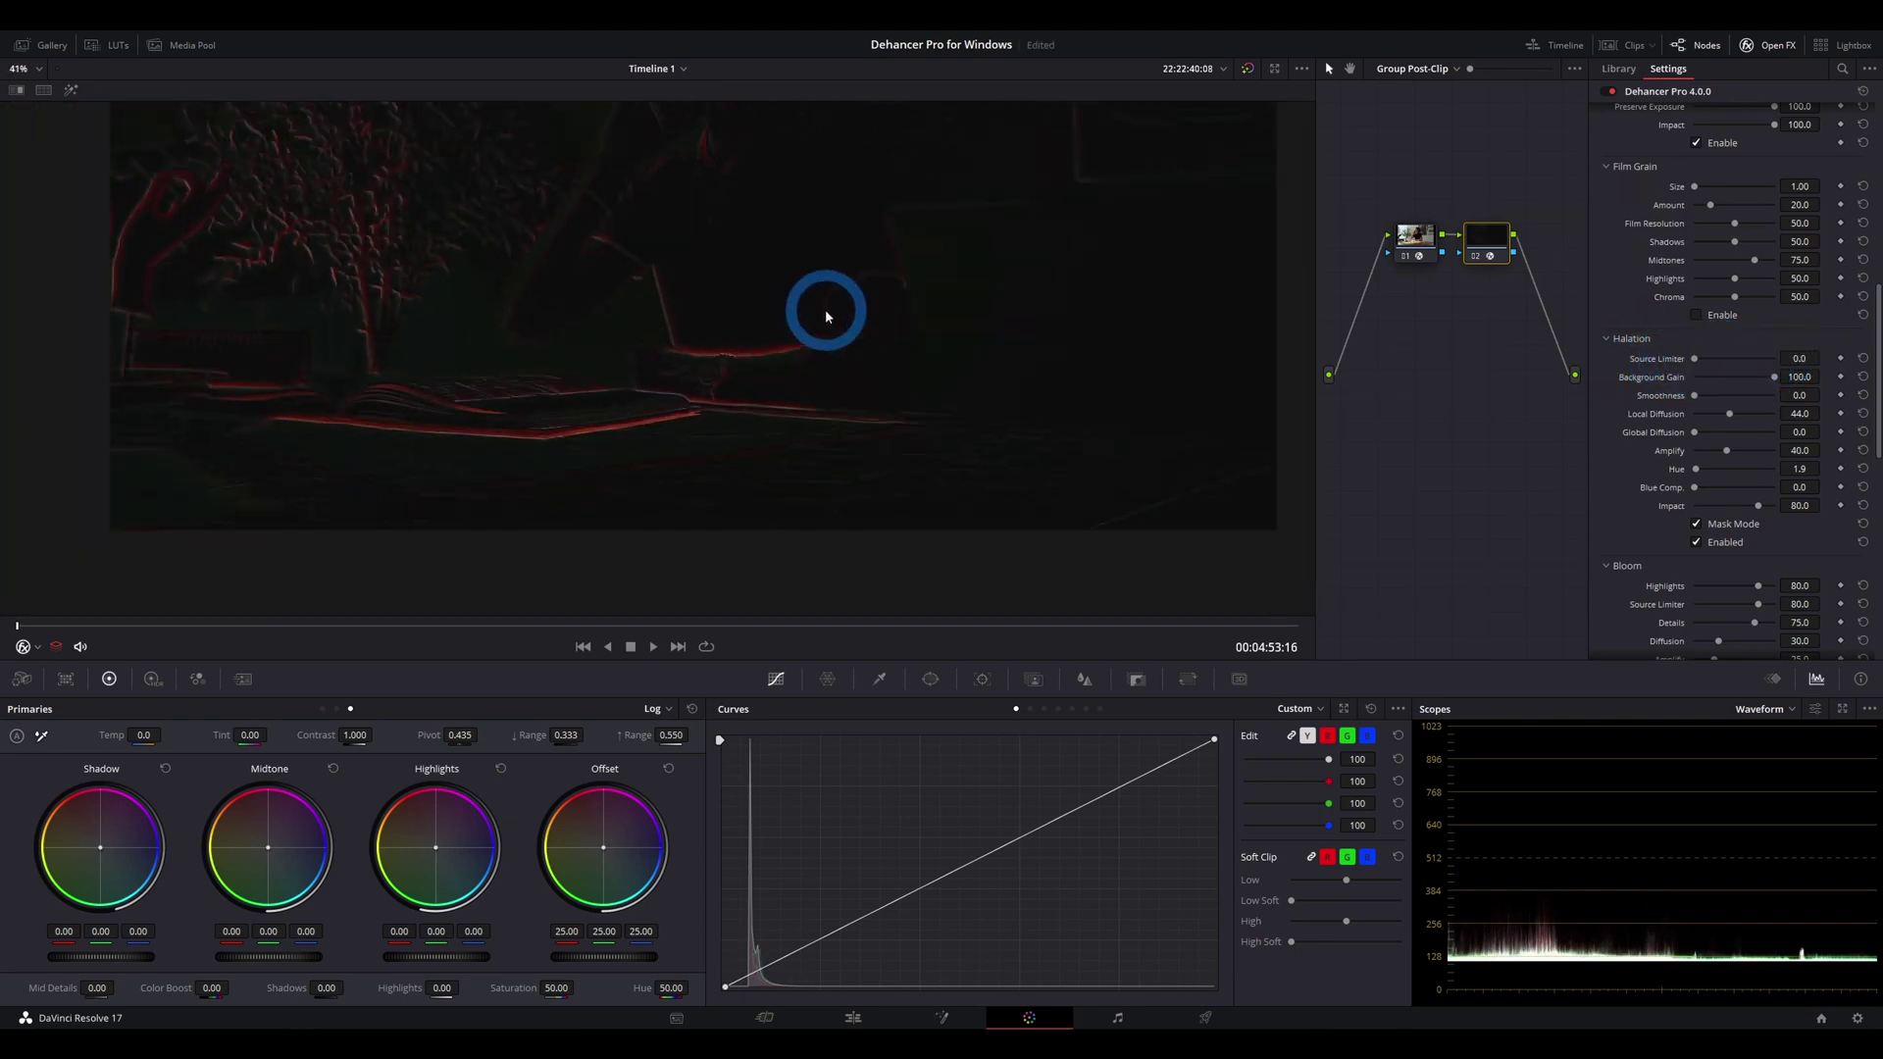
{"action": "mouse_move", "coordinate": [748, 327]}
{"action": "left_mouse_down"}
{"action": "mouse_move", "coordinate": [745, 255]}
{"action": "mouse_move", "coordinate": [353, 337]}
{"action": "left_mouse_up"}
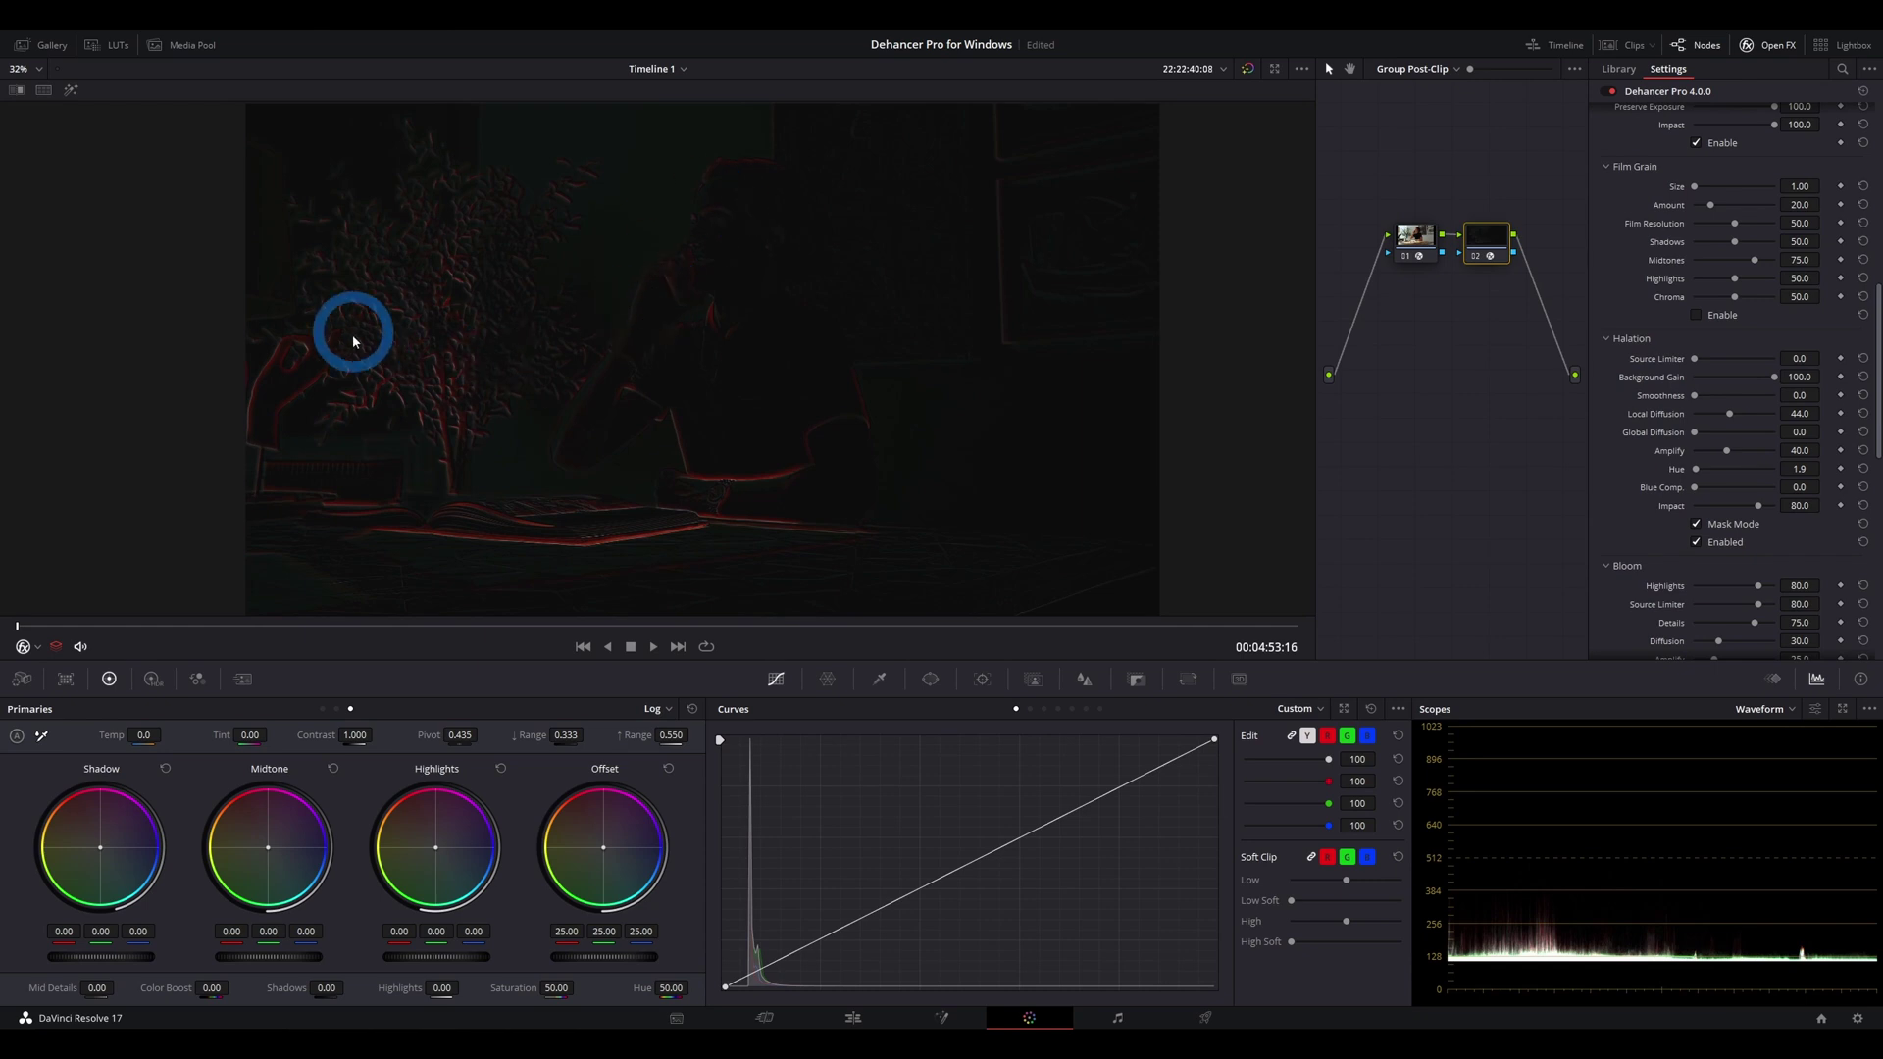
{"action": "left_click_drag", "start_coordinate": [537, 251], "coordinate": [1536, 412]}
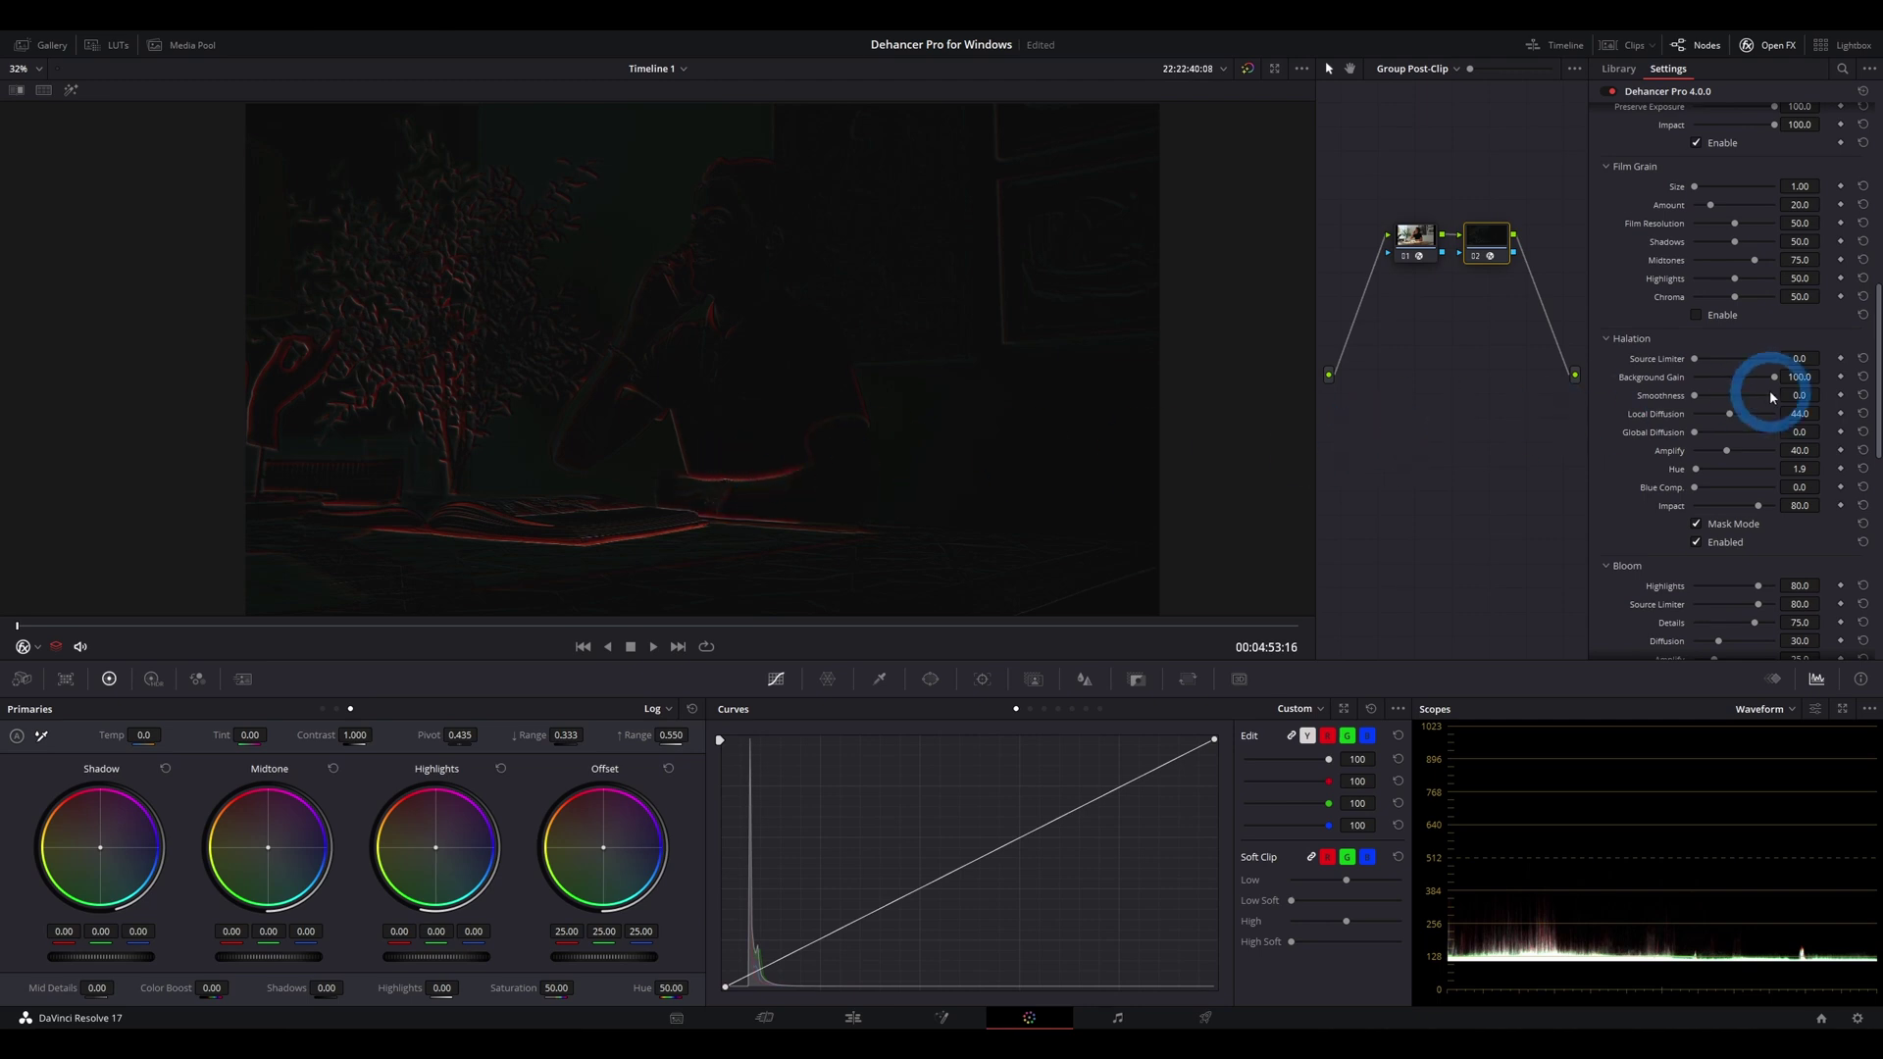
Lower Halation Background Gain from 100 to 0.0, leaving faint red mask edges
{"action": "left_click_drag", "start_coordinate": [1777, 382], "coordinate": [1695, 369]}
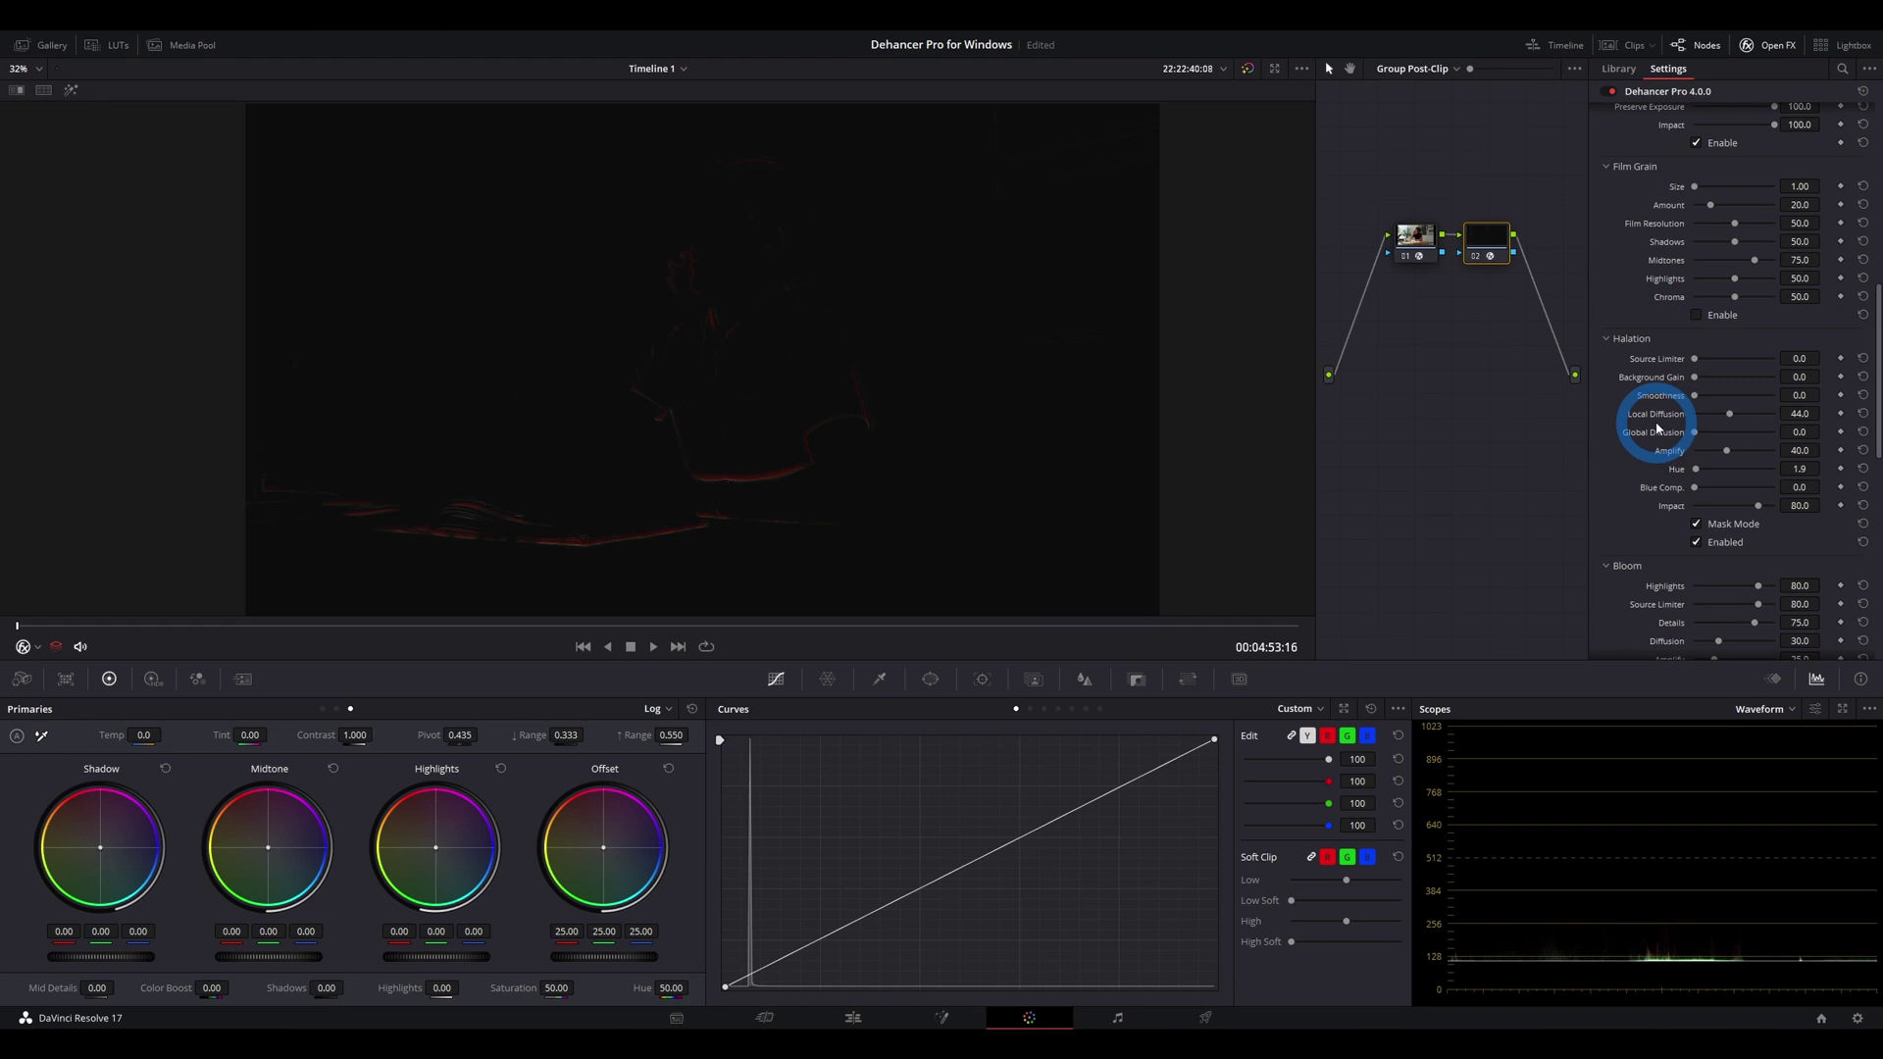
{"action": "scroll", "coordinate": [686, 323], "scroll_direction": "up", "scroll_amount": 5}
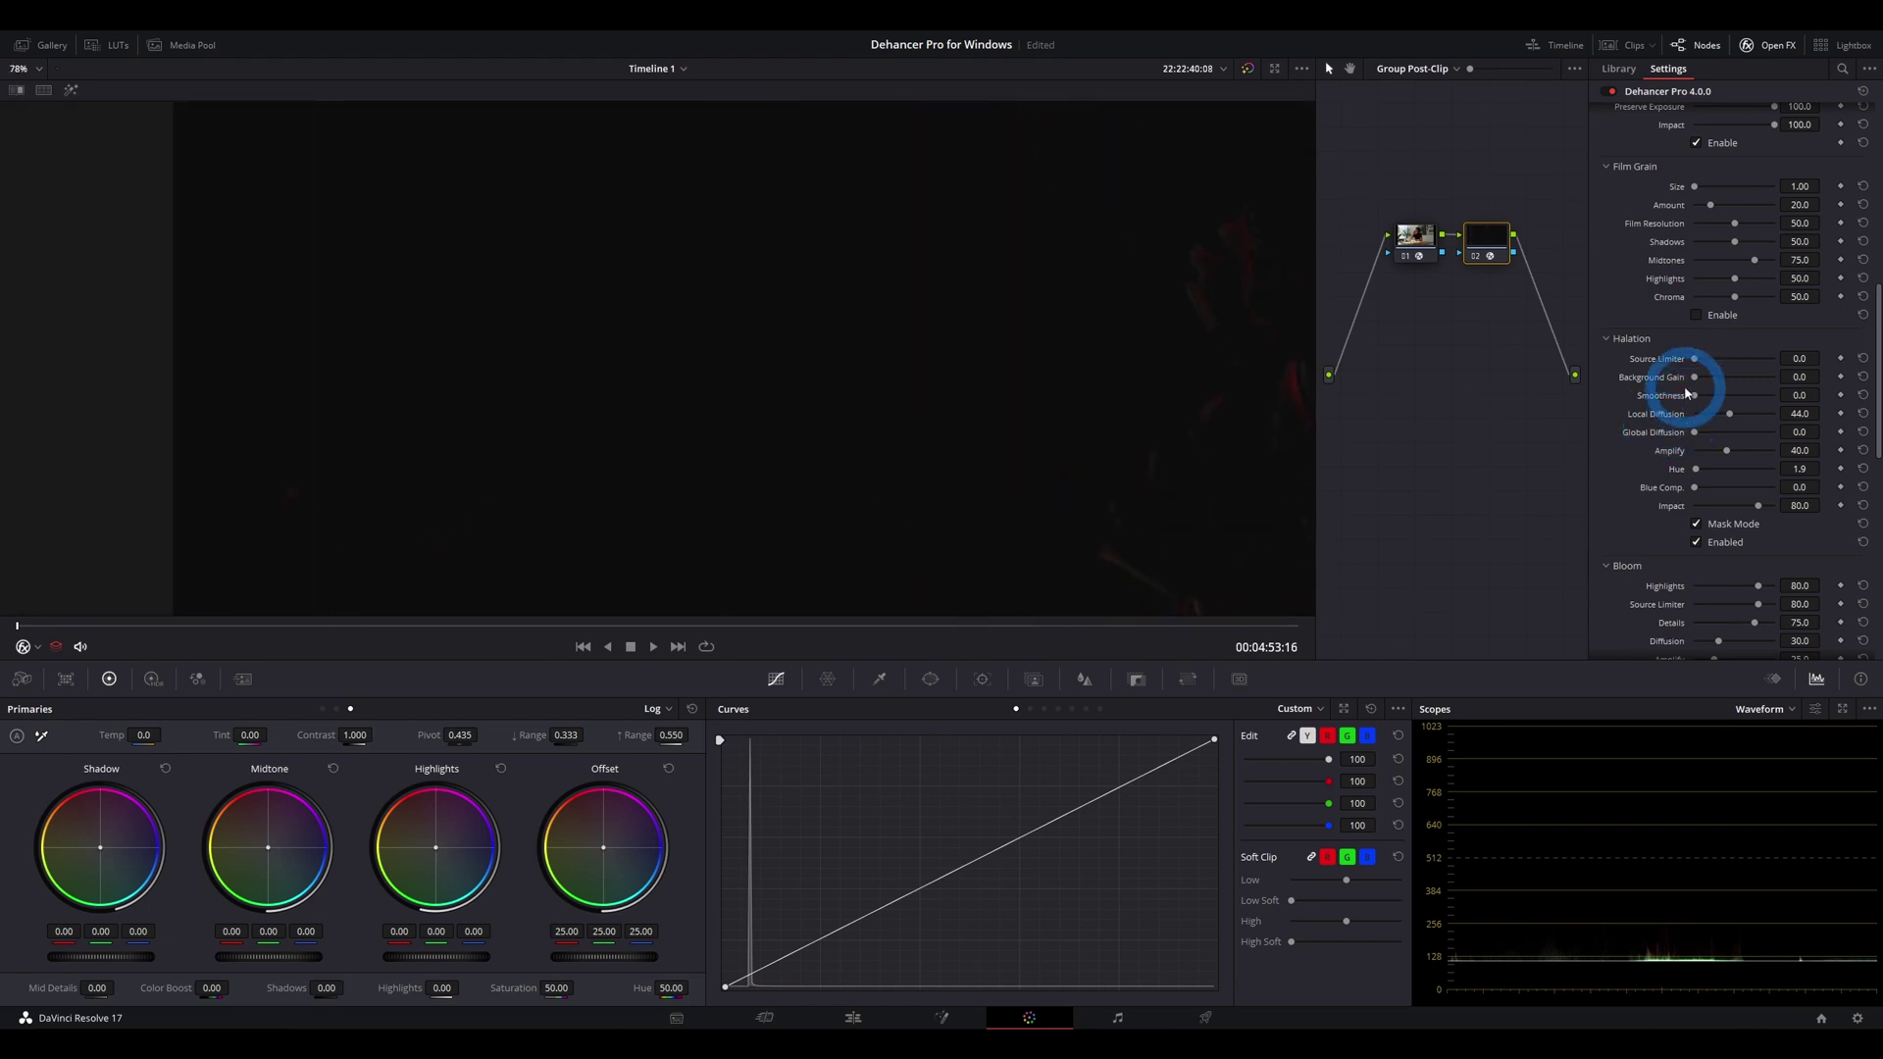
Raise Halation Background Gain to 68.8 and pan to the image's left side
{"action": "left_click_drag", "start_coordinate": [1694, 378], "coordinate": [1751, 381]}
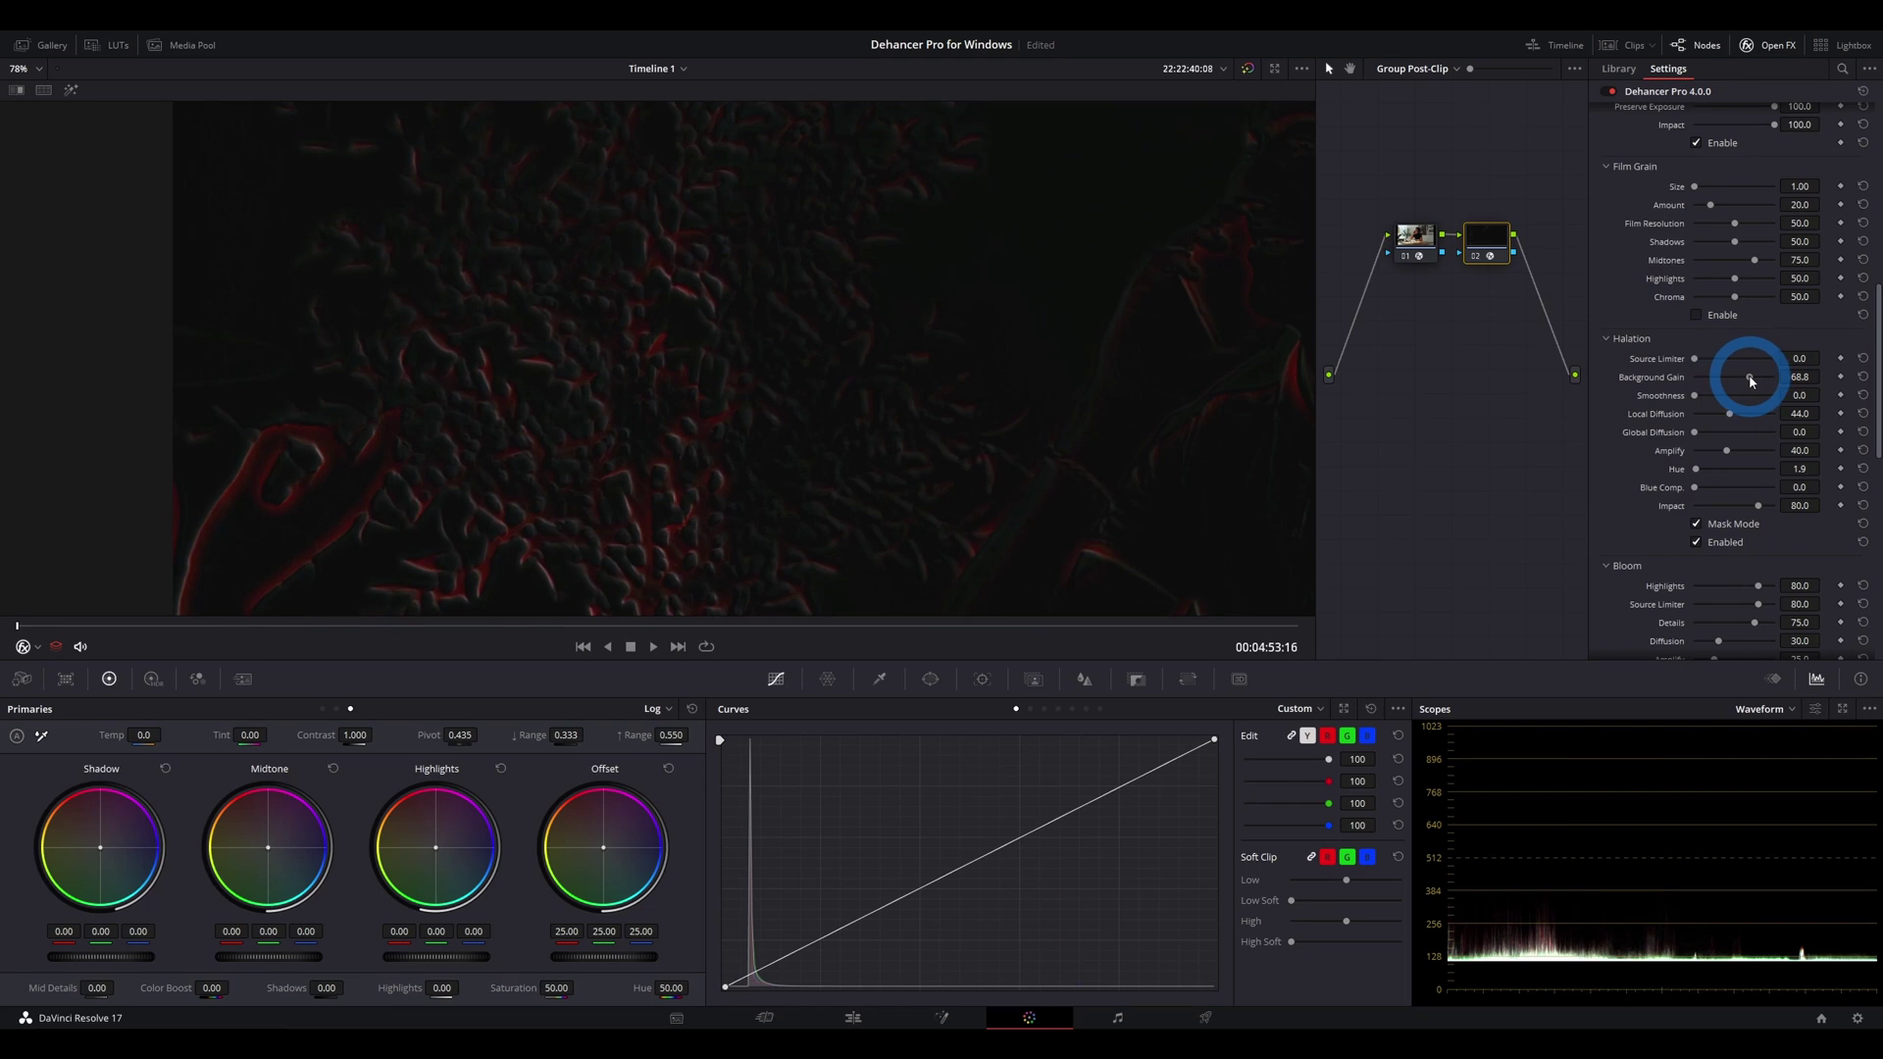
{"action": "left_click_drag", "start_coordinate": [715, 428], "coordinate": [1069, 428]}
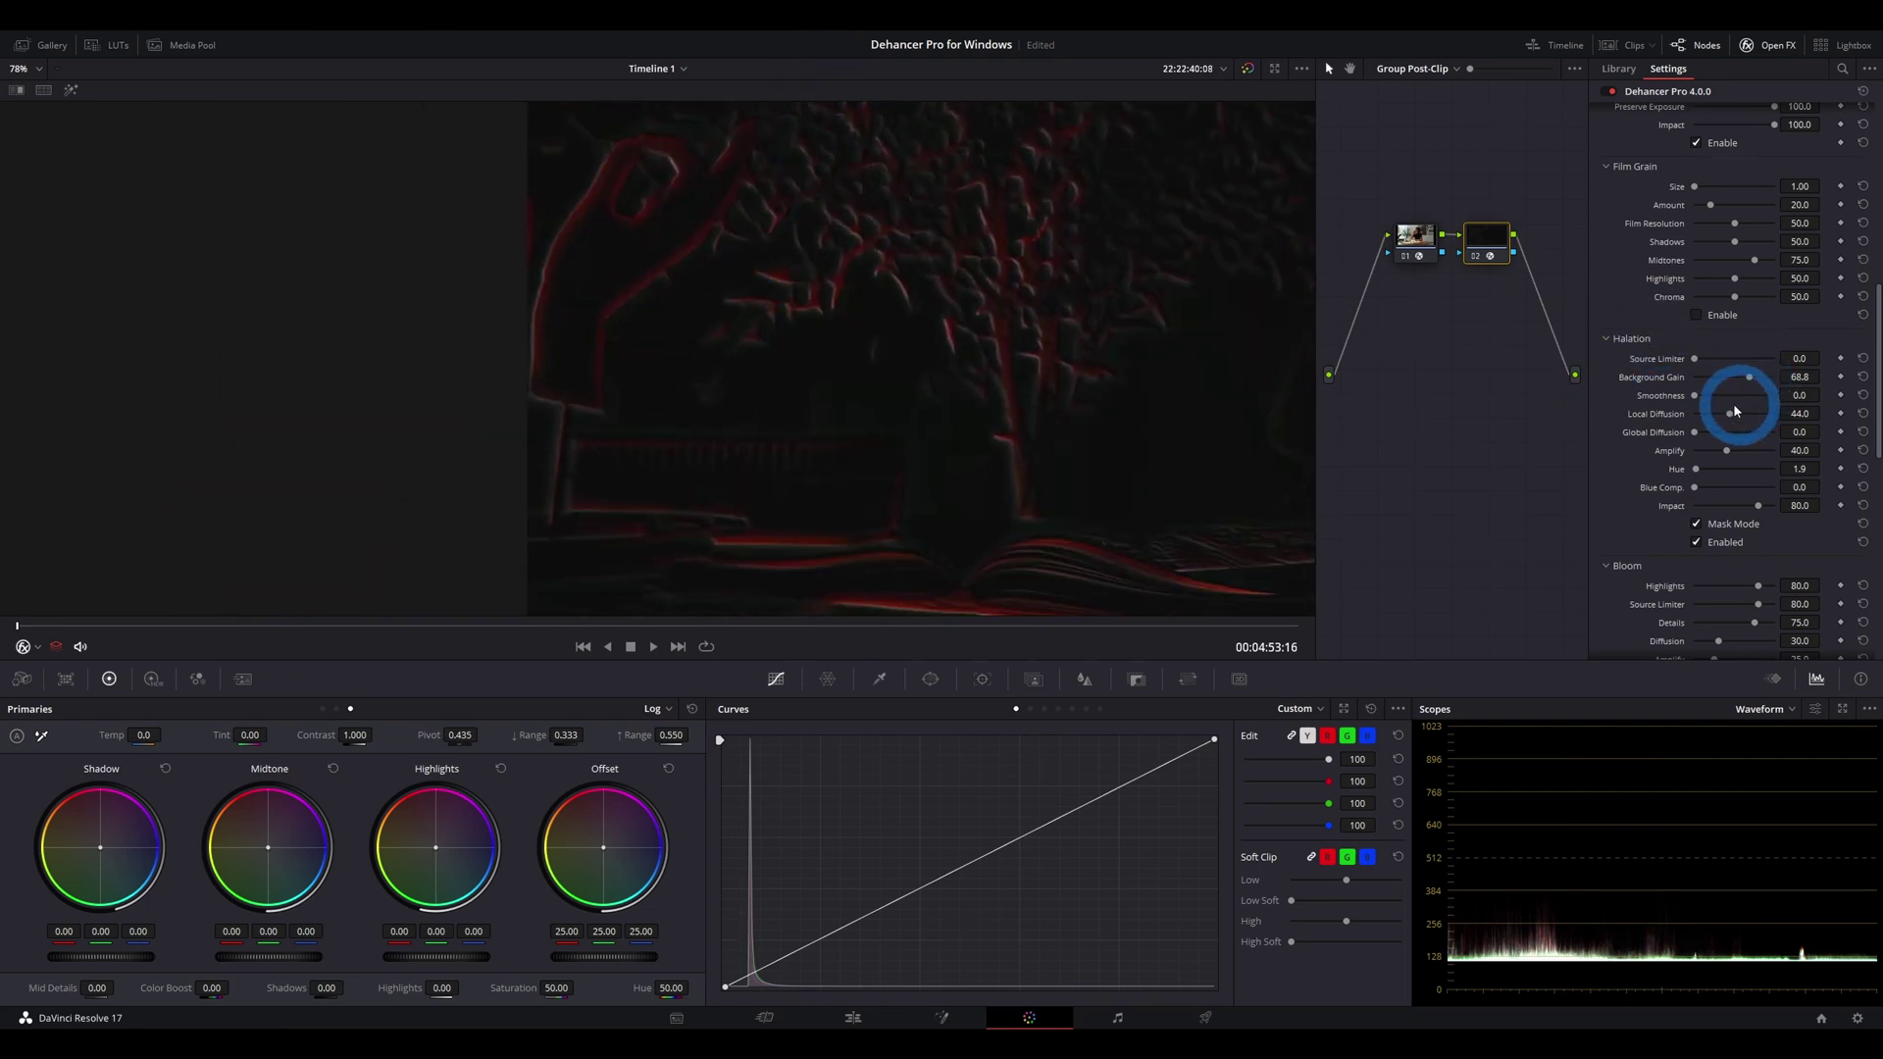
{"action": "scroll", "coordinate": [714, 274], "scroll_direction": "up", "scroll_amount": 6}
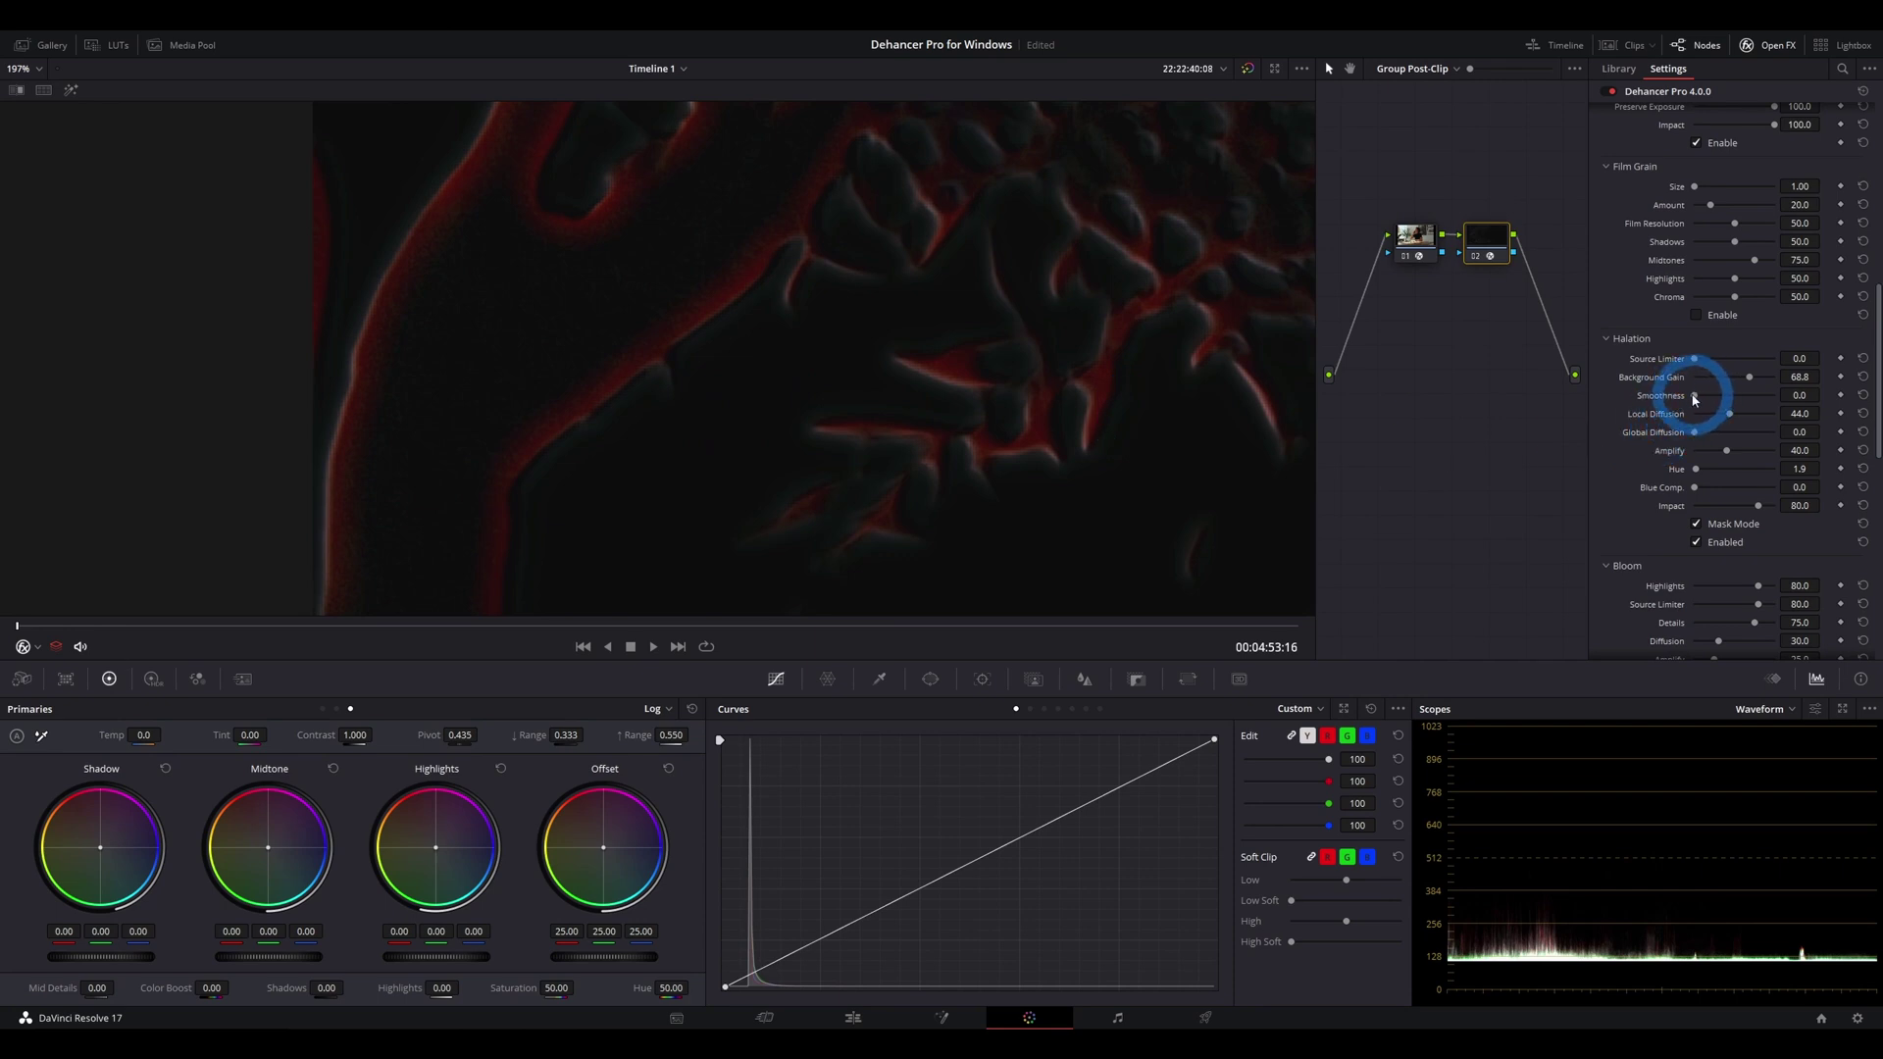
Preview Halation Smoothness at around 96 and 82.6, then return it to 0.0
{"action": "left_click_drag", "start_coordinate": [1694, 397], "coordinate": [1770, 410]}
{"action": "left_click", "coordinate": [747, 359]}
{"action": "left_click_drag", "start_coordinate": [731, 282], "coordinate": [553, 440]}
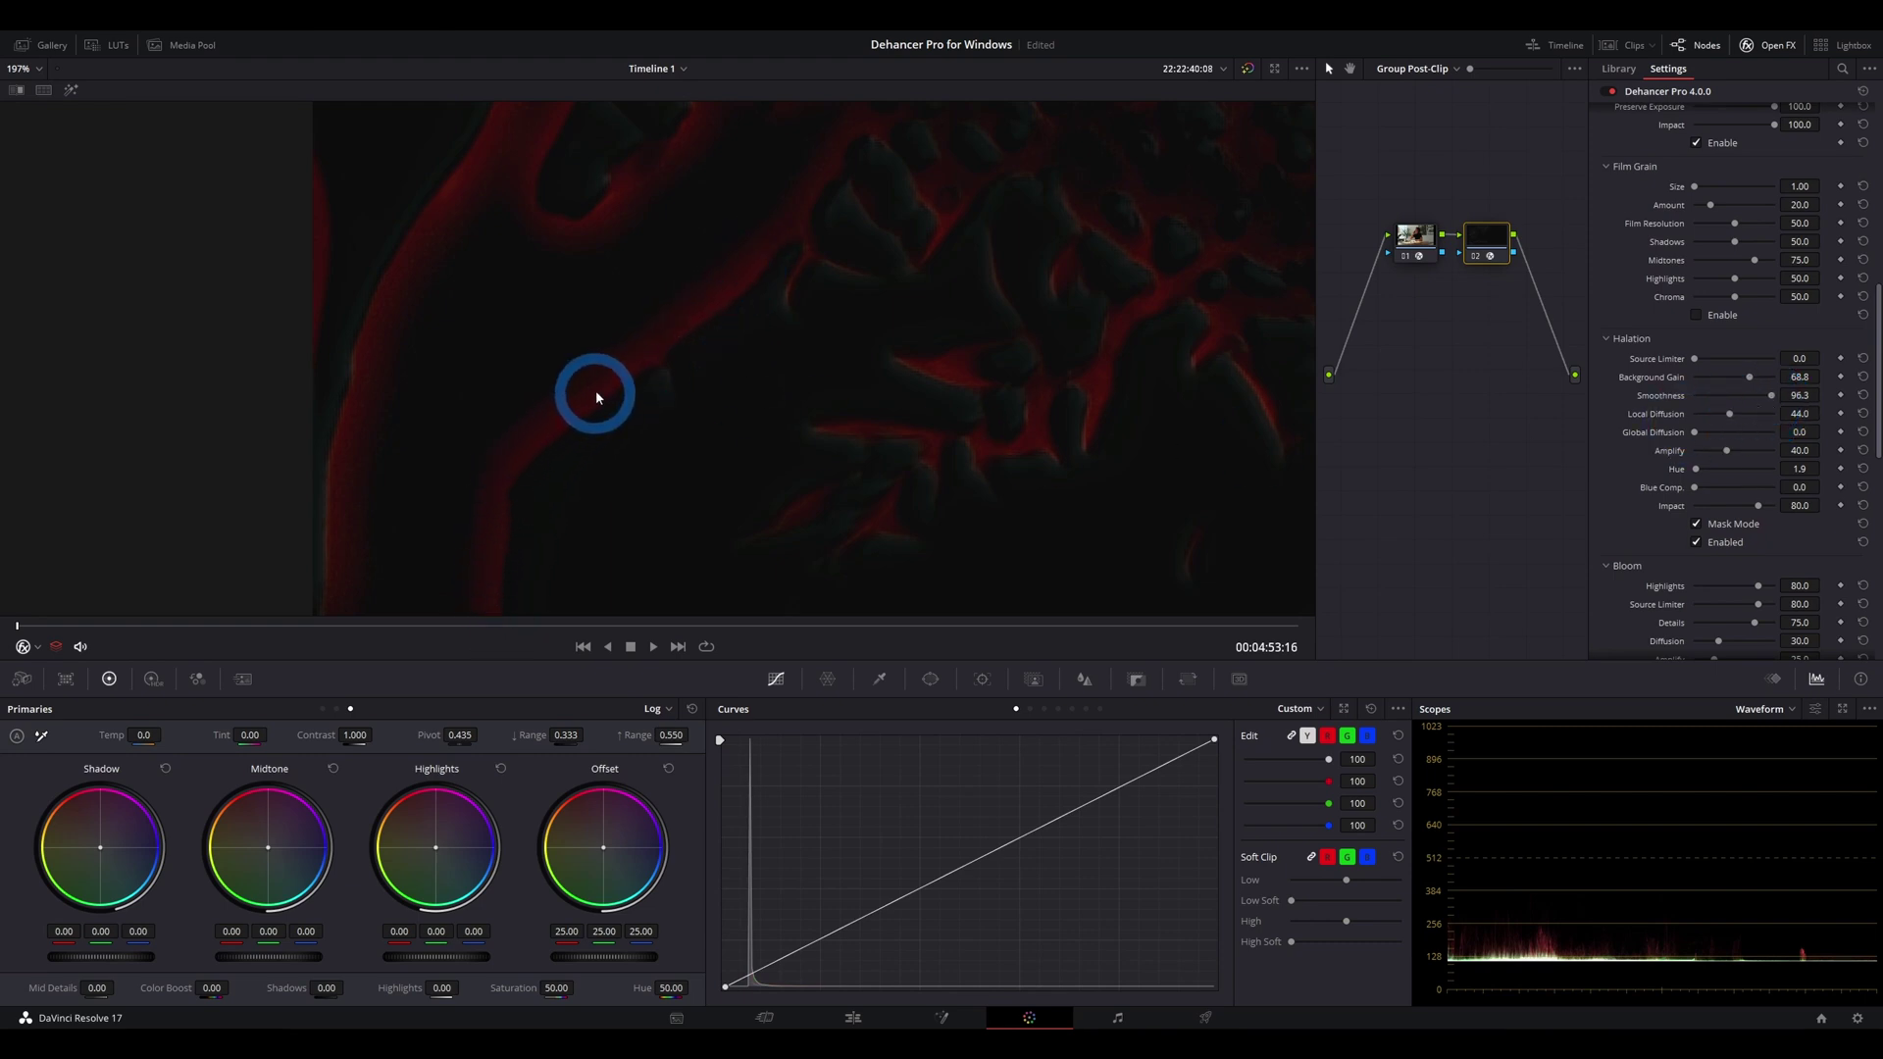
{"action": "left_click_drag", "start_coordinate": [639, 364], "coordinate": [715, 319]}
{"action": "left_click_drag", "start_coordinate": [1772, 395], "coordinate": [1693, 385]}
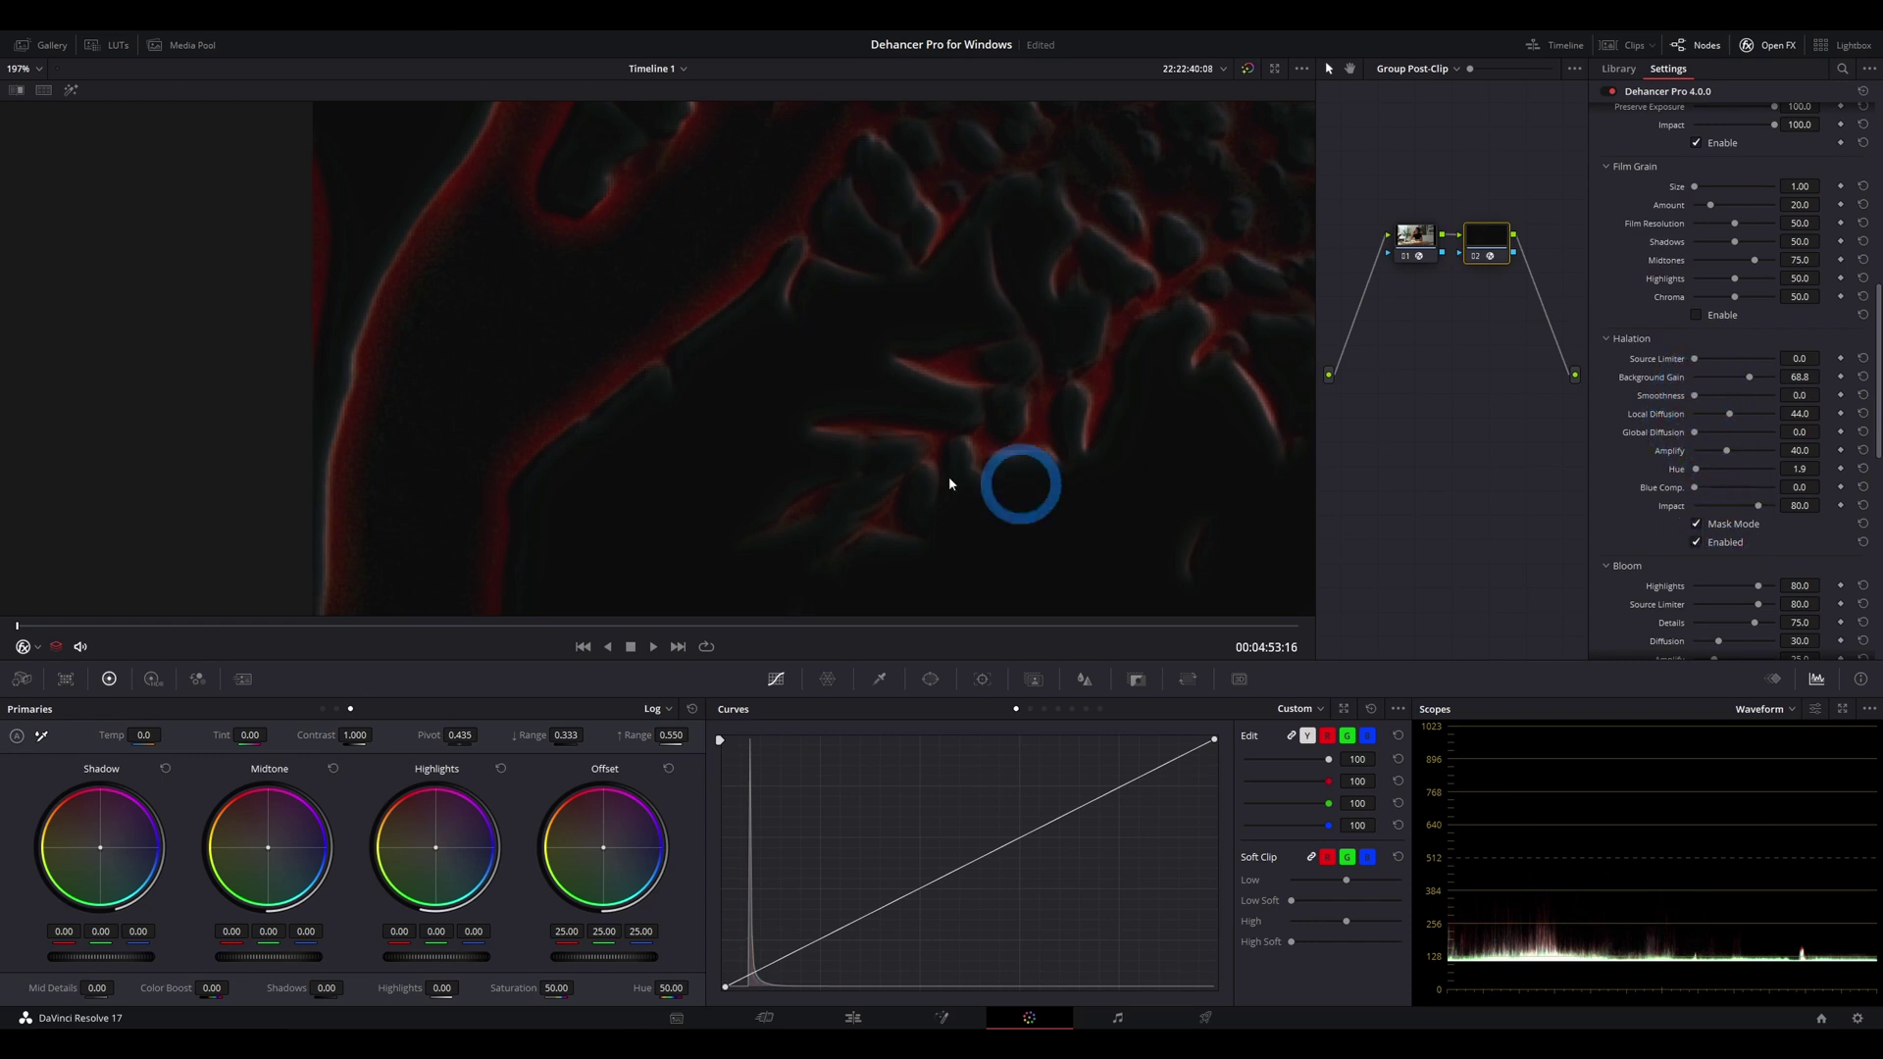
Fit the whole frame in the viewer and turn Mask Mode off
{"action": "left_click", "coordinate": [22, 69]}
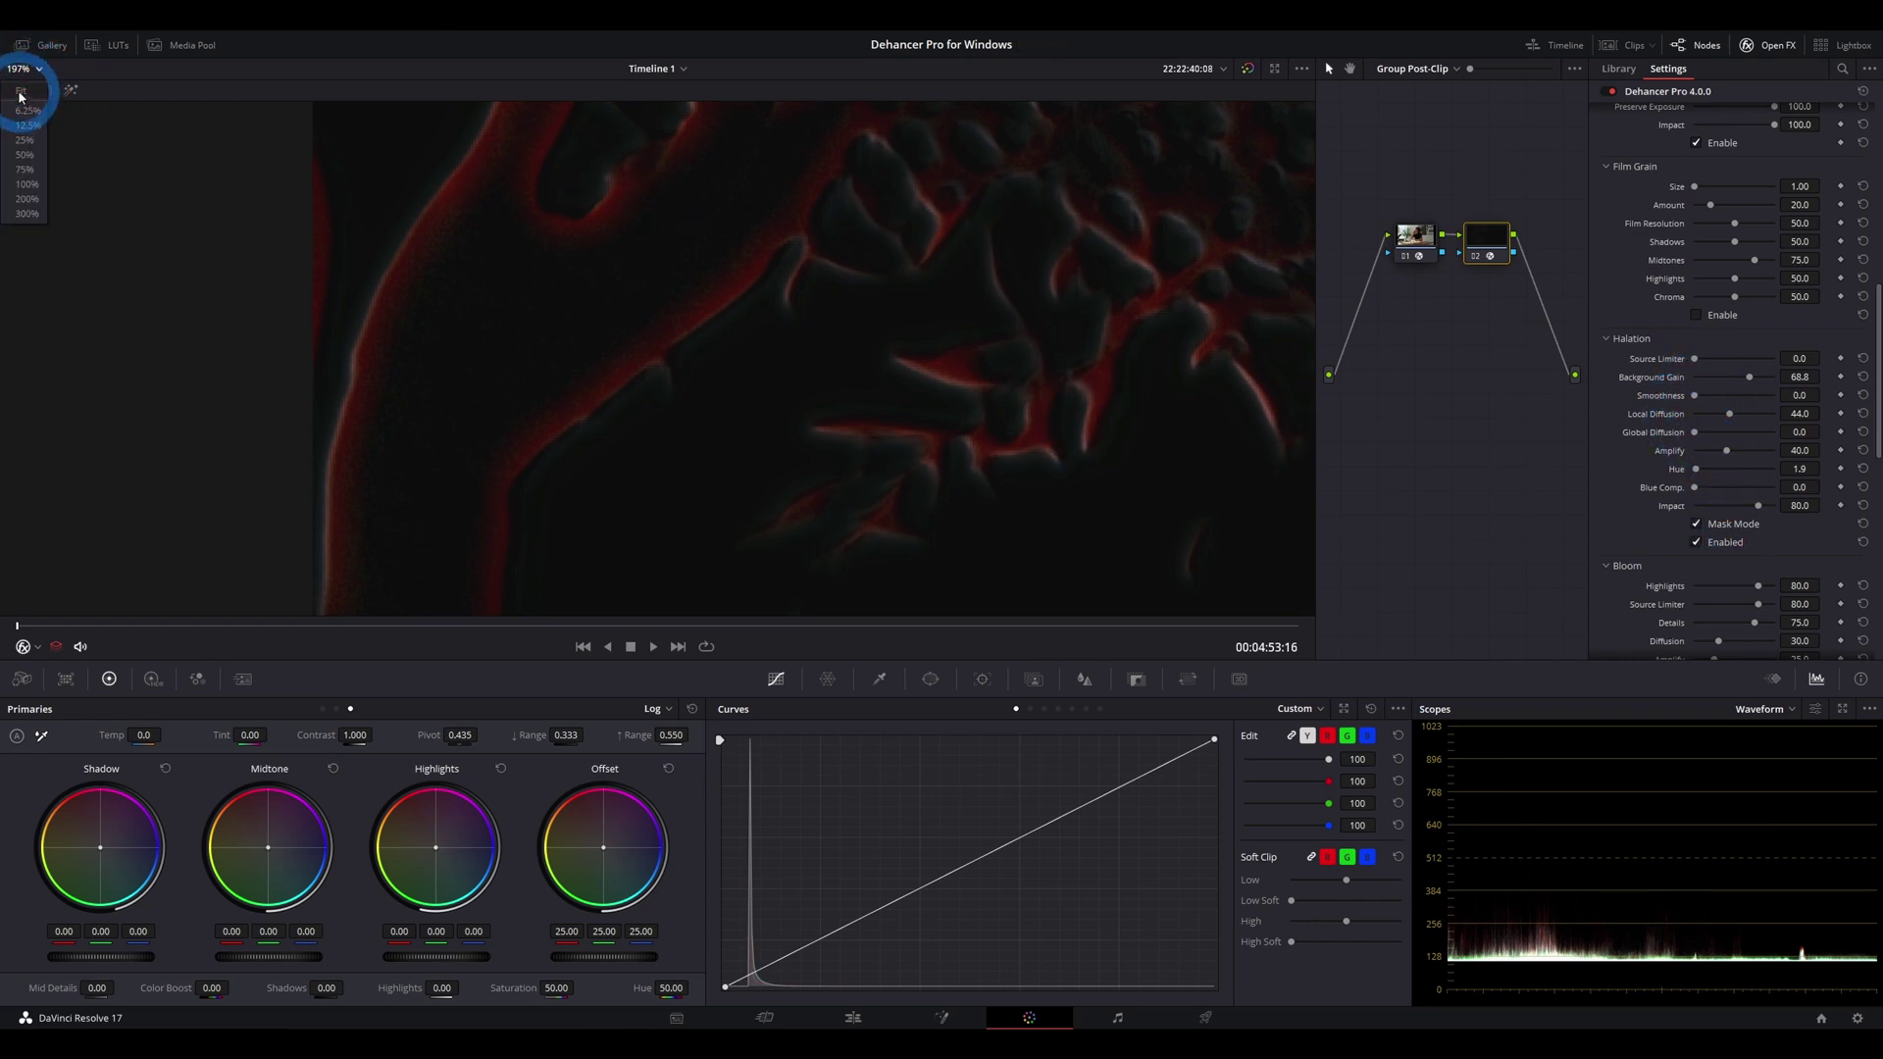
{"action": "left_click", "coordinate": [19, 93]}
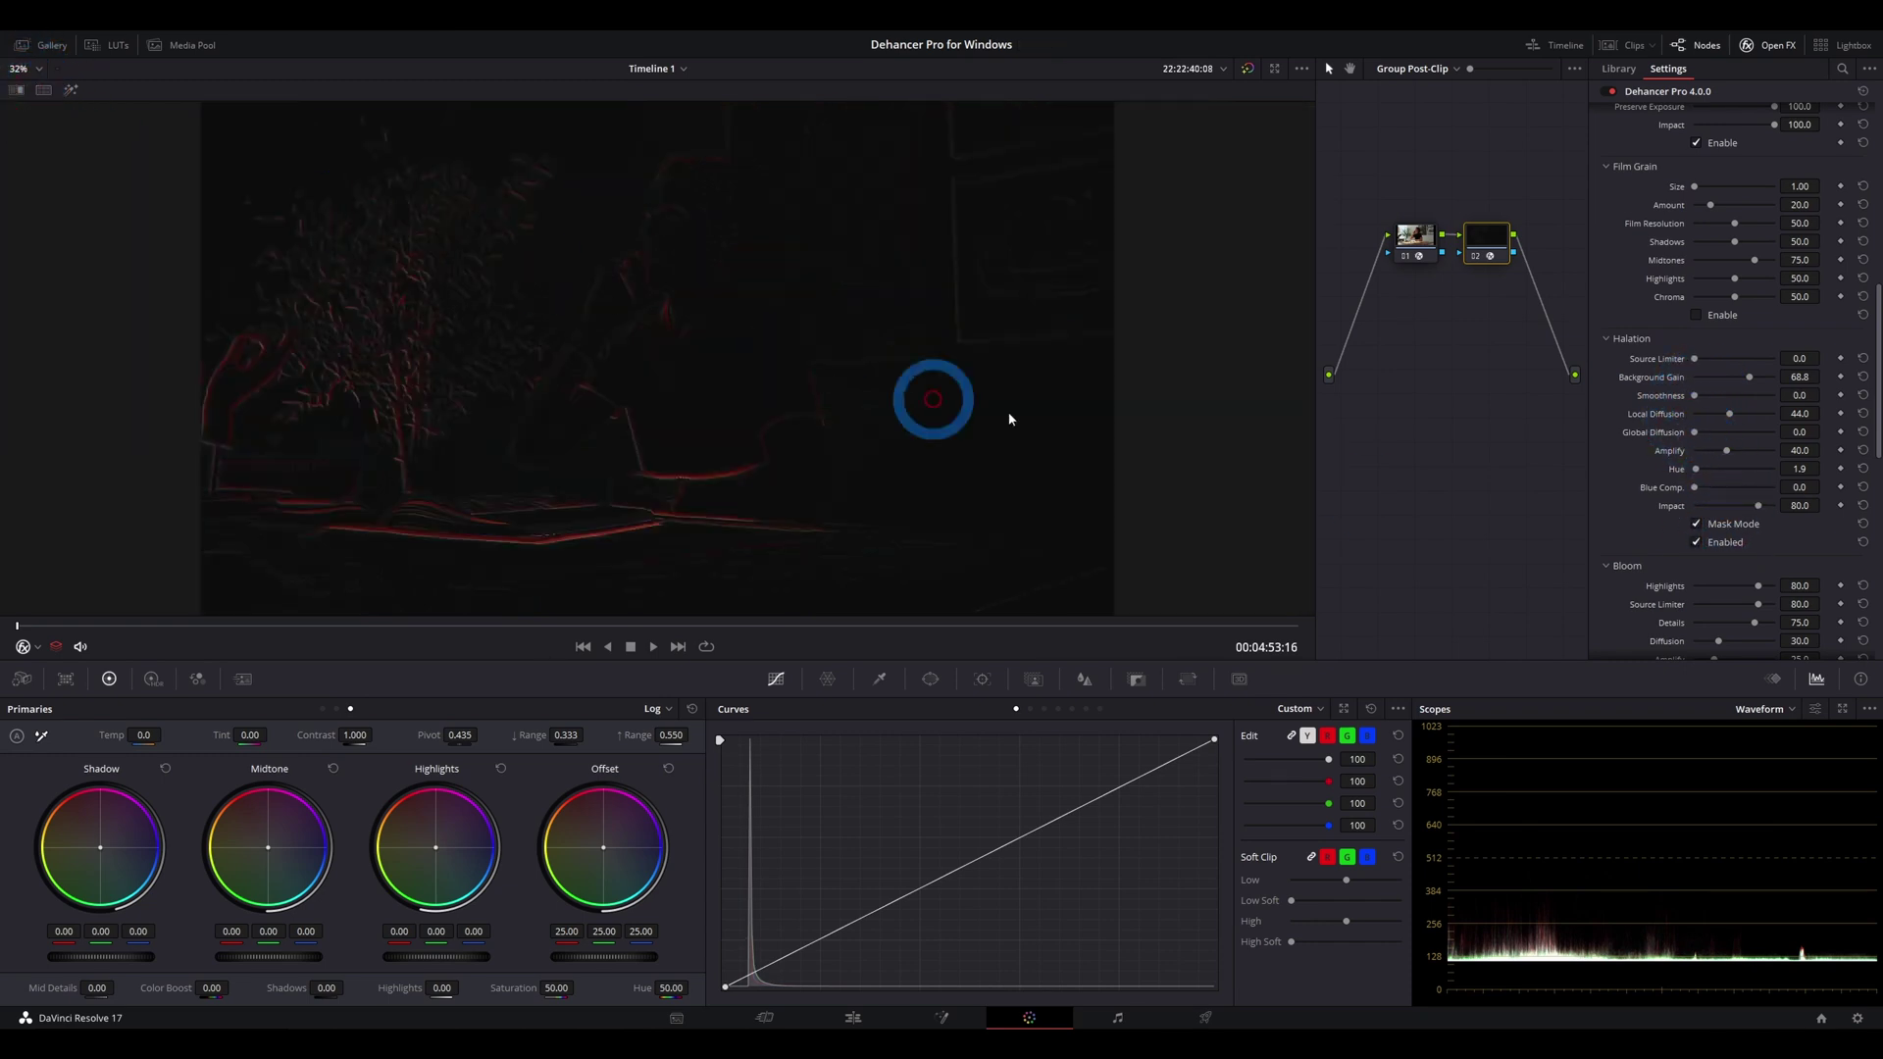
{"action": "left_click", "coordinate": [1698, 524]}
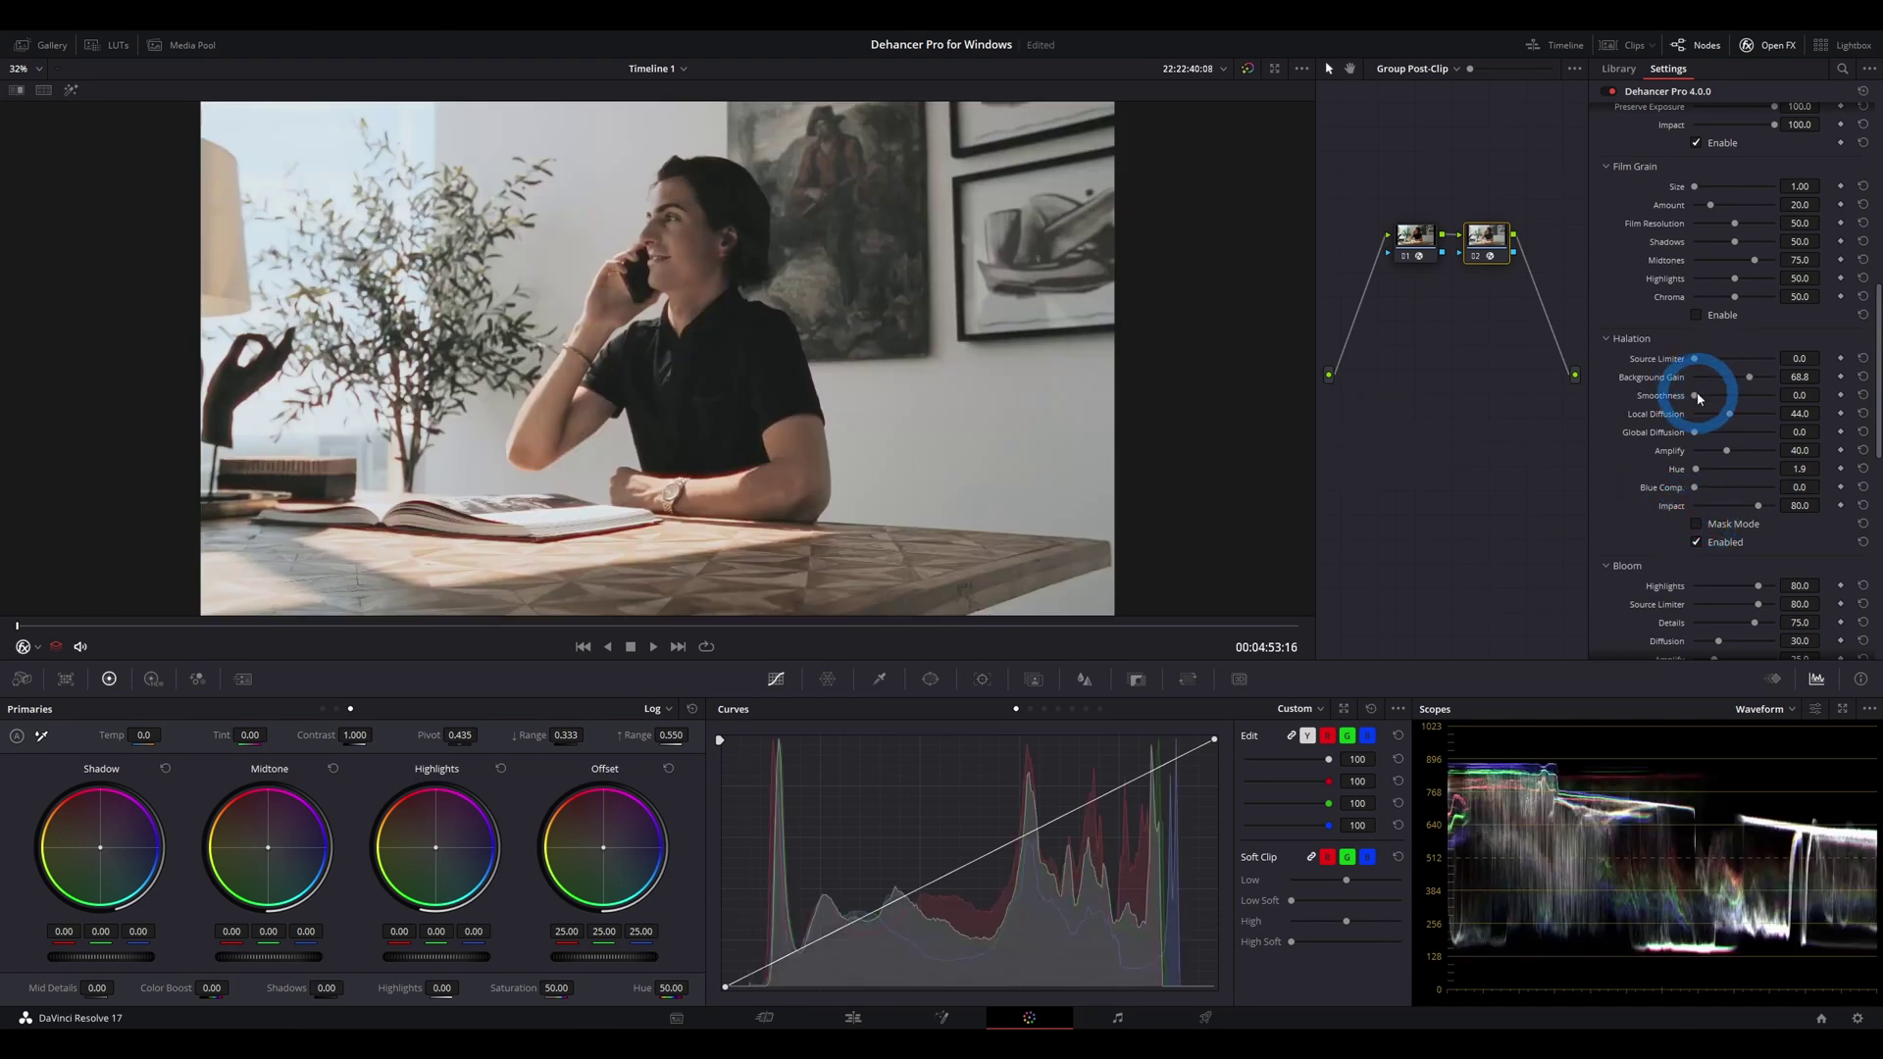
Raise Halation Smoothness to 100.0 and try several Local Diffusion values, ending at 0.0
{"action": "left_click_drag", "start_coordinate": [1699, 398], "coordinate": [1724, 407]}
{"action": "left_click_drag", "start_coordinate": [1785, 407], "coordinate": [1670, 433]}
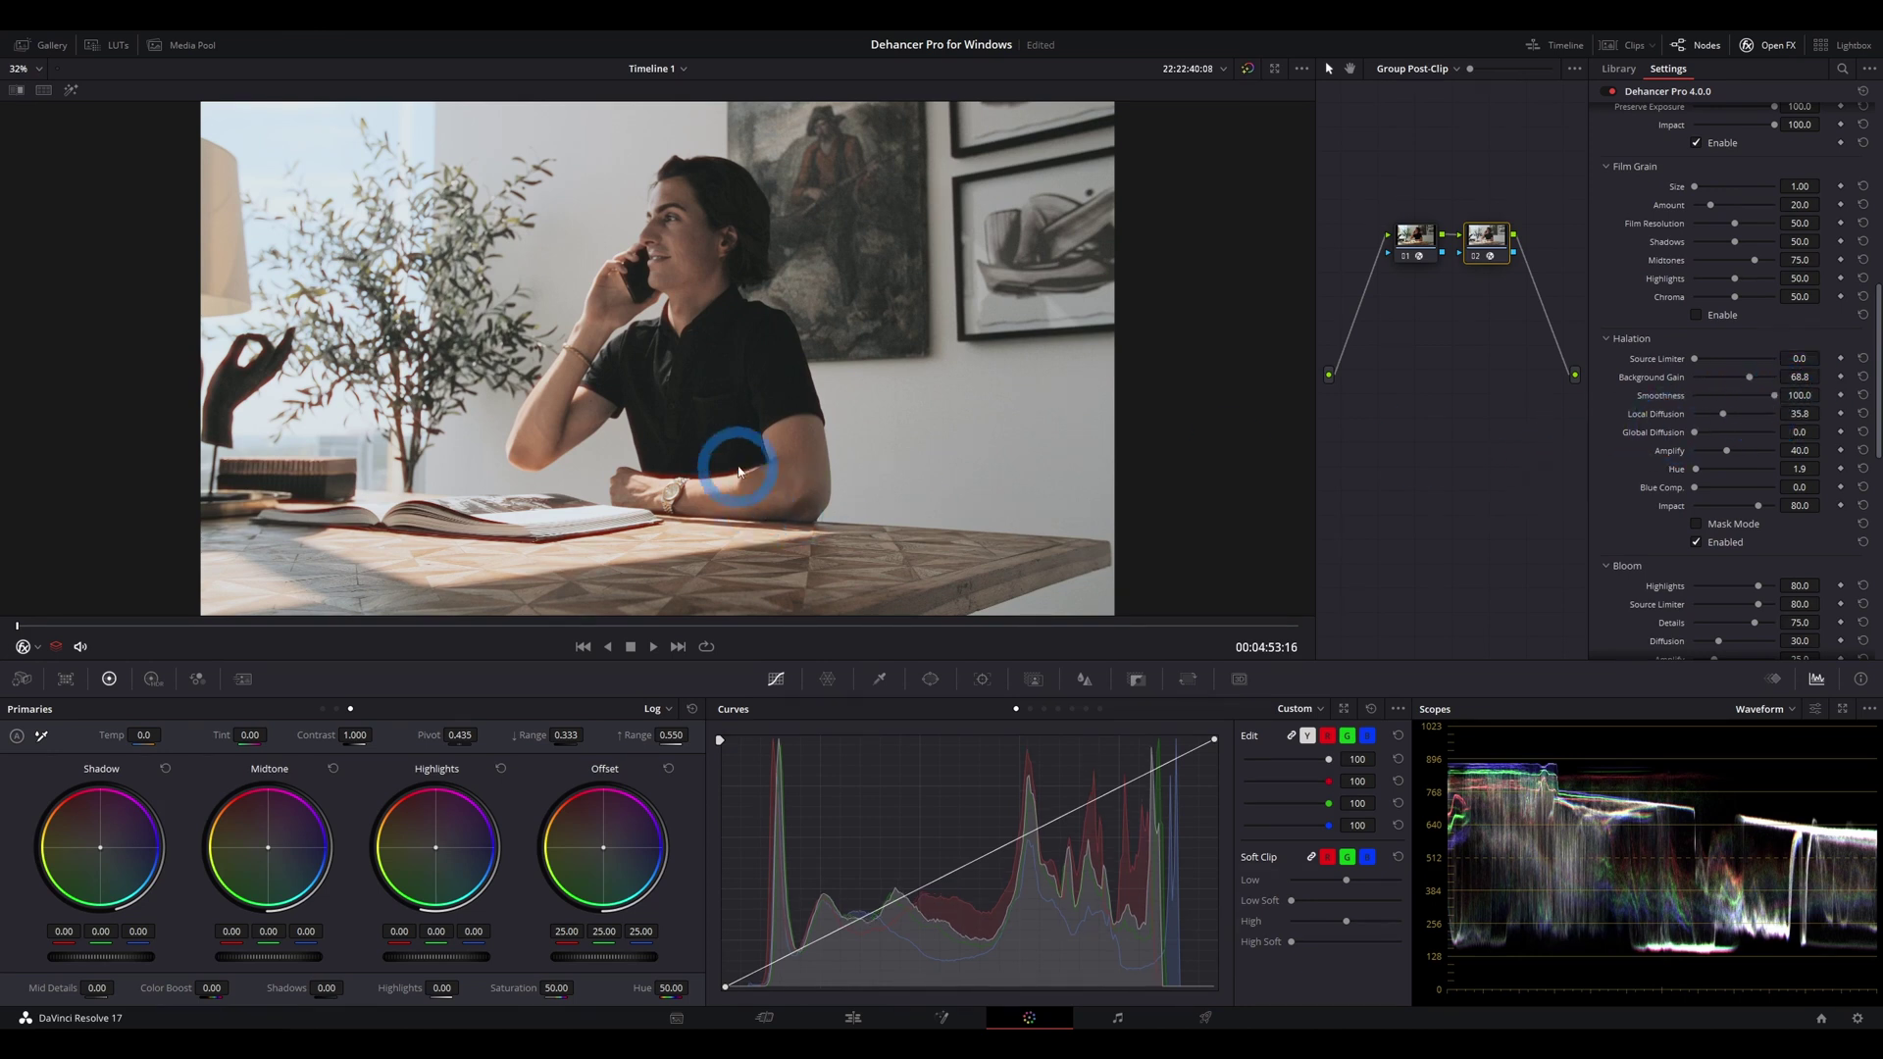
{"action": "scroll", "coordinate": [756, 462], "scroll_direction": "up", "scroll_amount": 4}
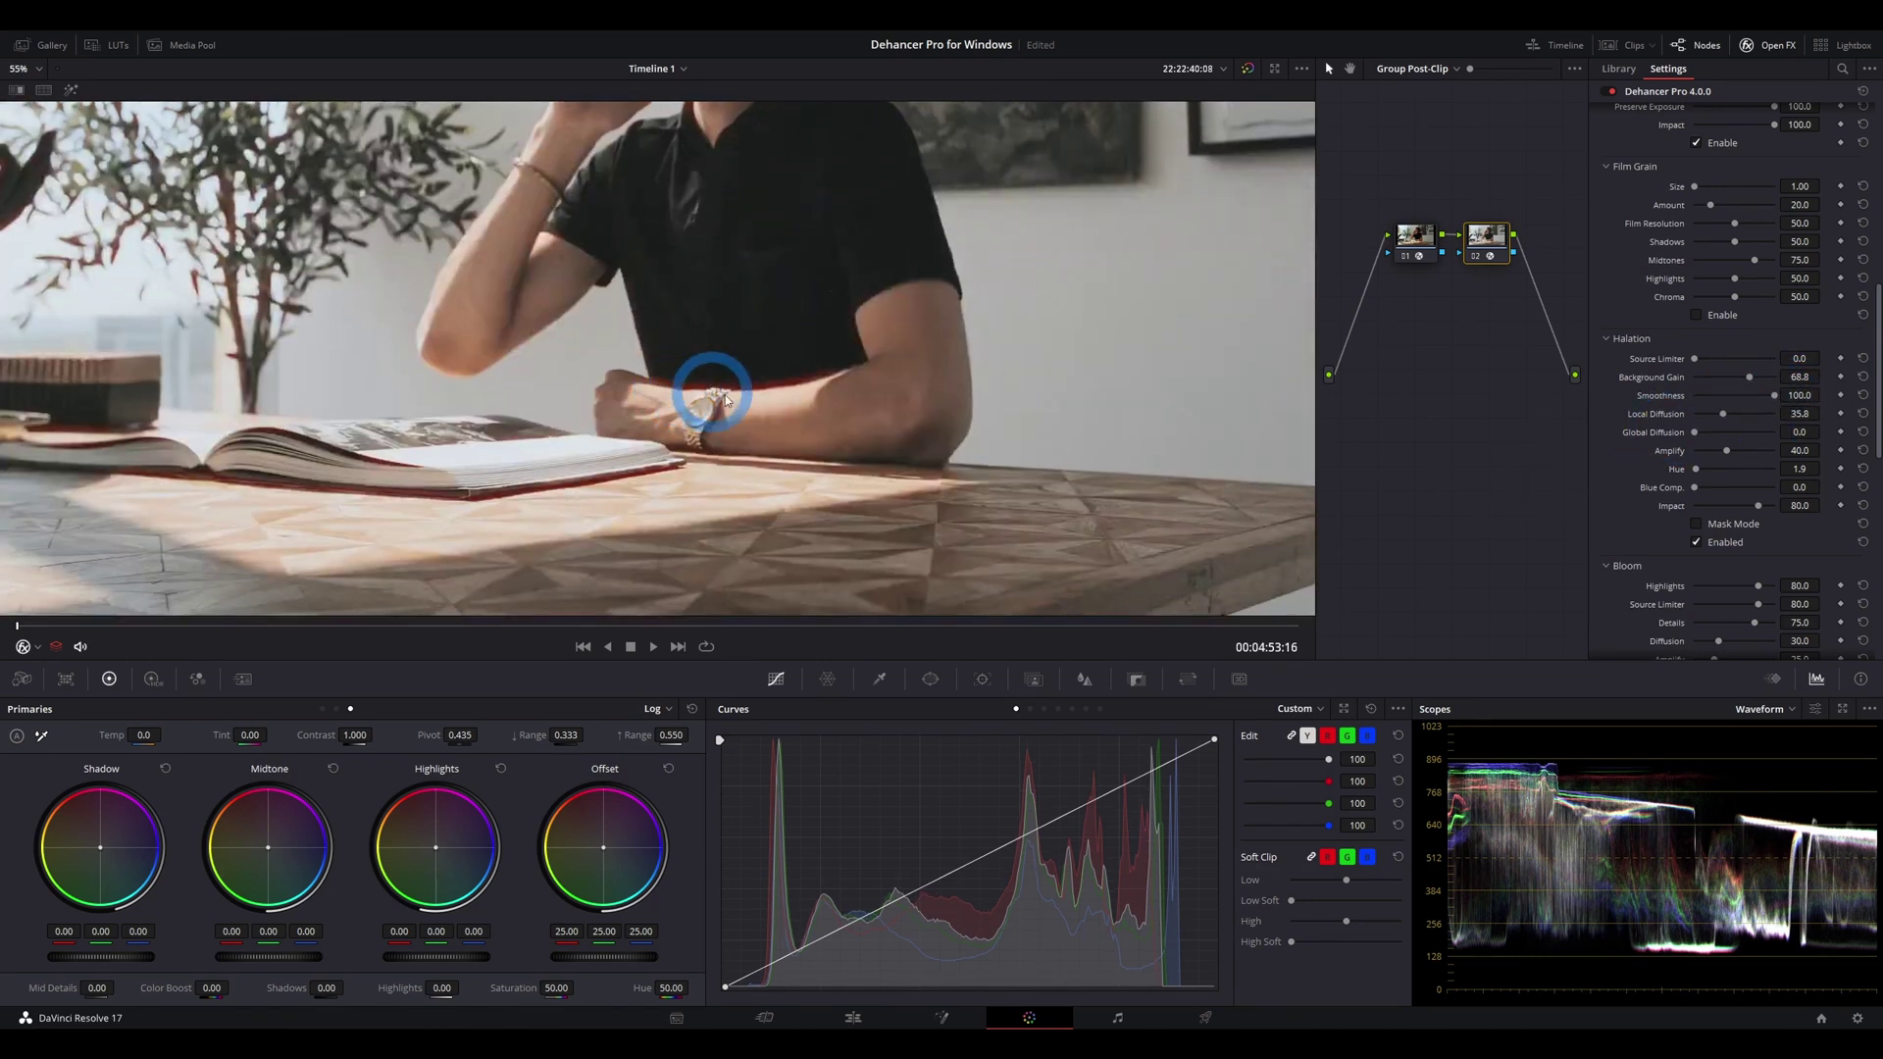
{"action": "left_click_drag", "start_coordinate": [1727, 420], "coordinate": [1769, 425]}
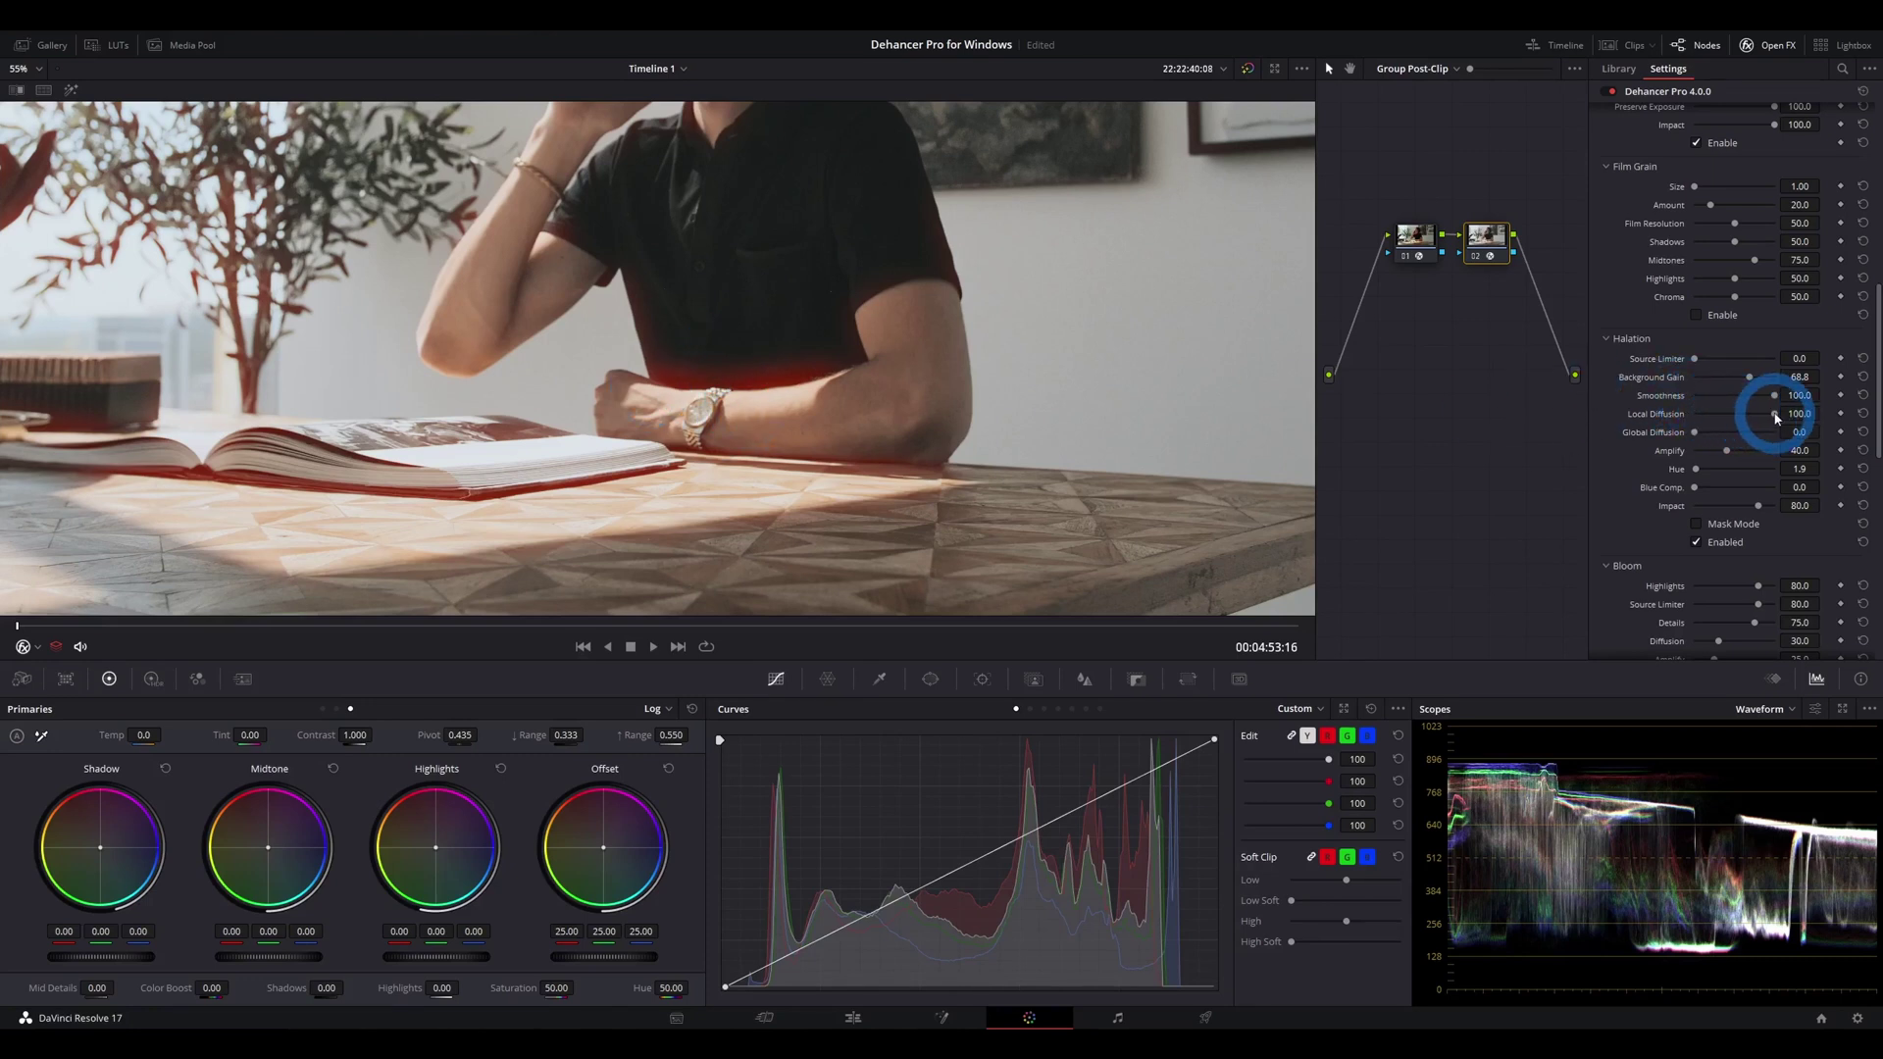
{"action": "left_click_drag", "start_coordinate": [1757, 412], "coordinate": [1710, 408]}
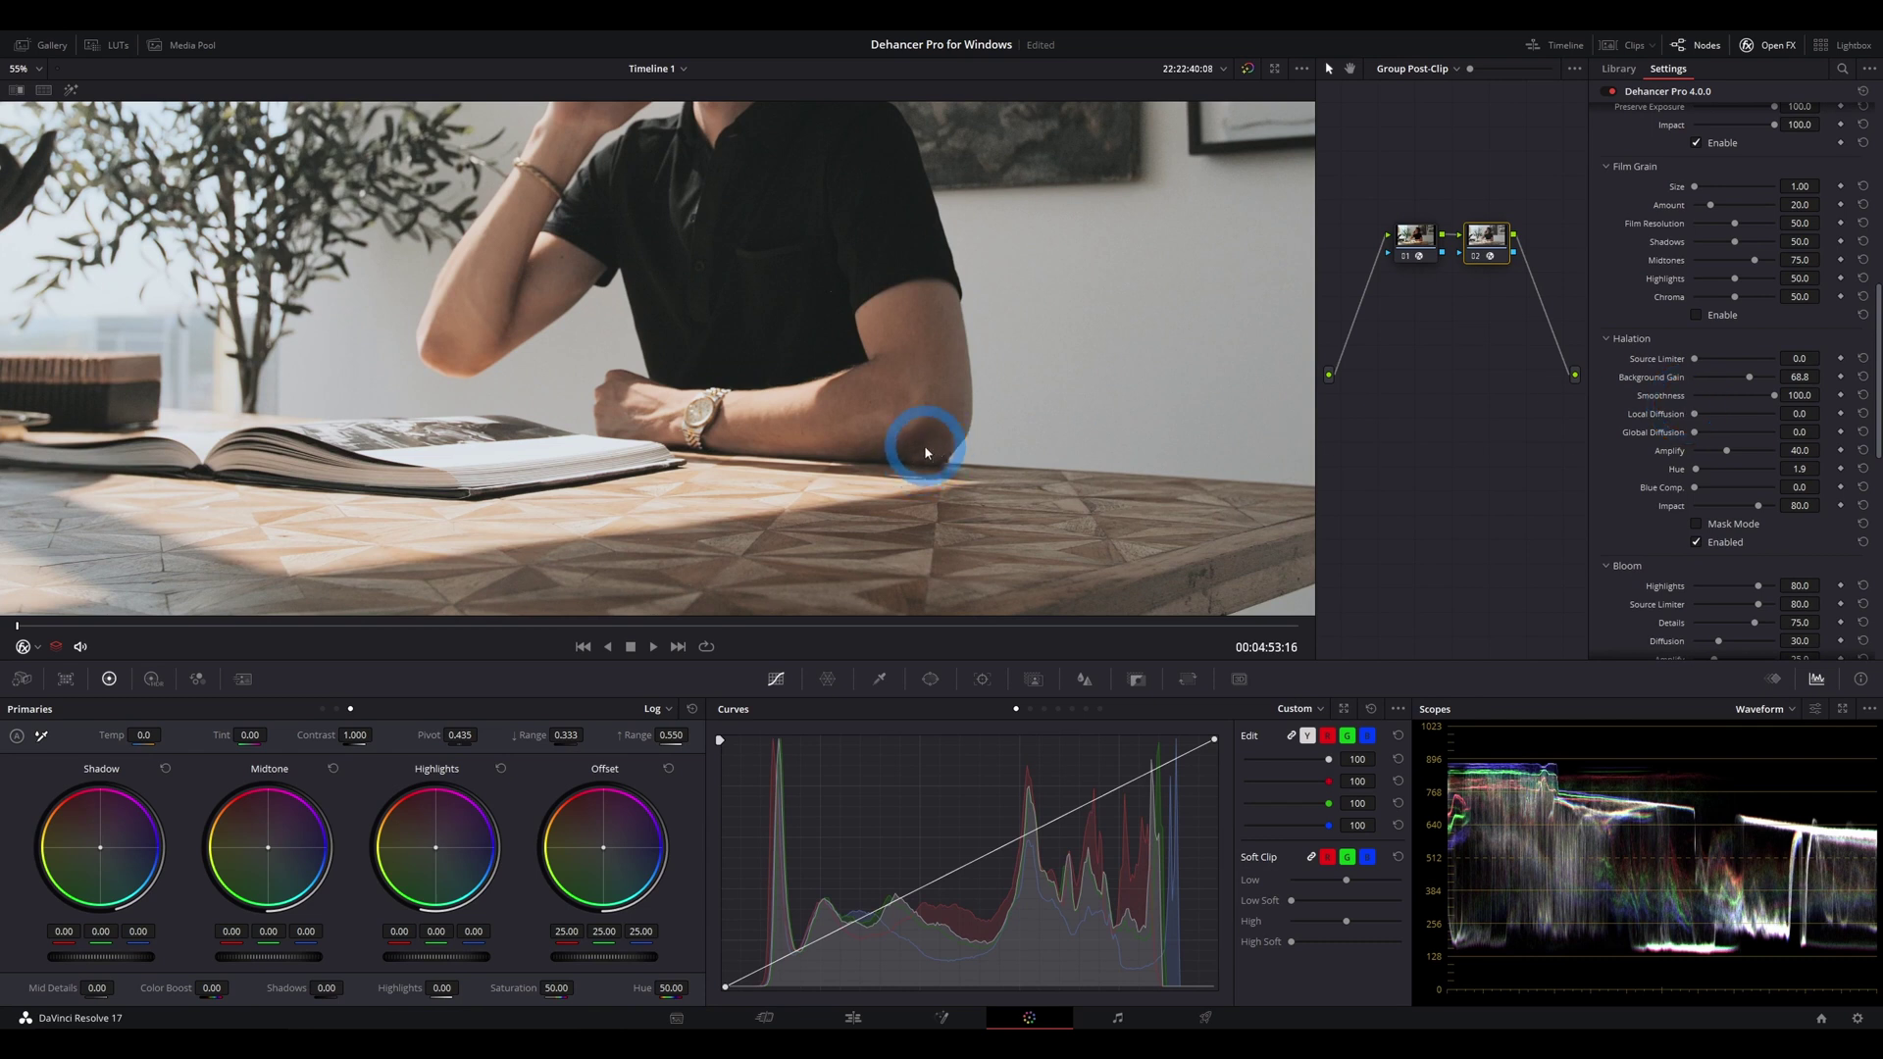
{"action": "scroll", "coordinate": [987, 394], "scroll_direction": "up", "scroll_amount": 5}
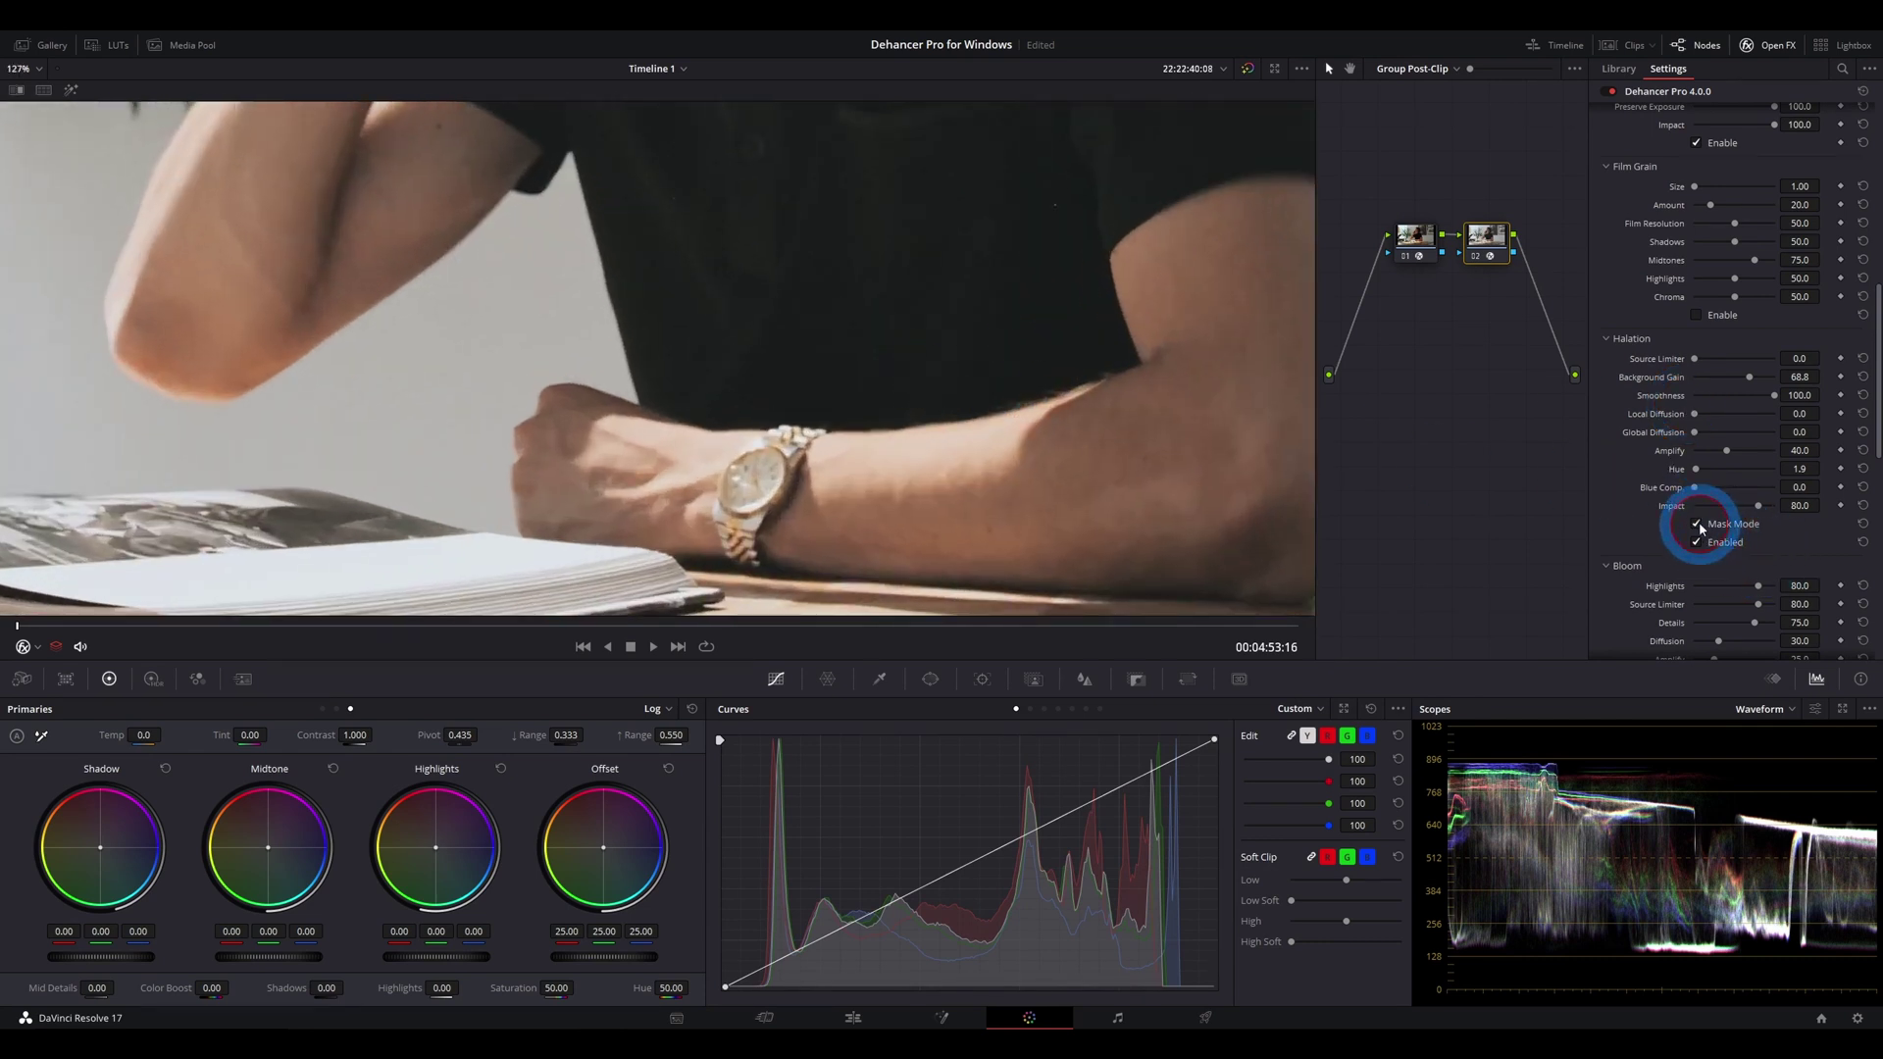
Set Local Diffusion to 38.5 while viewing the mask, then return to the normal image
{"action": "left_click", "coordinate": [1696, 523]}
{"action": "left_click_drag", "start_coordinate": [1694, 413], "coordinate": [1701, 413]}
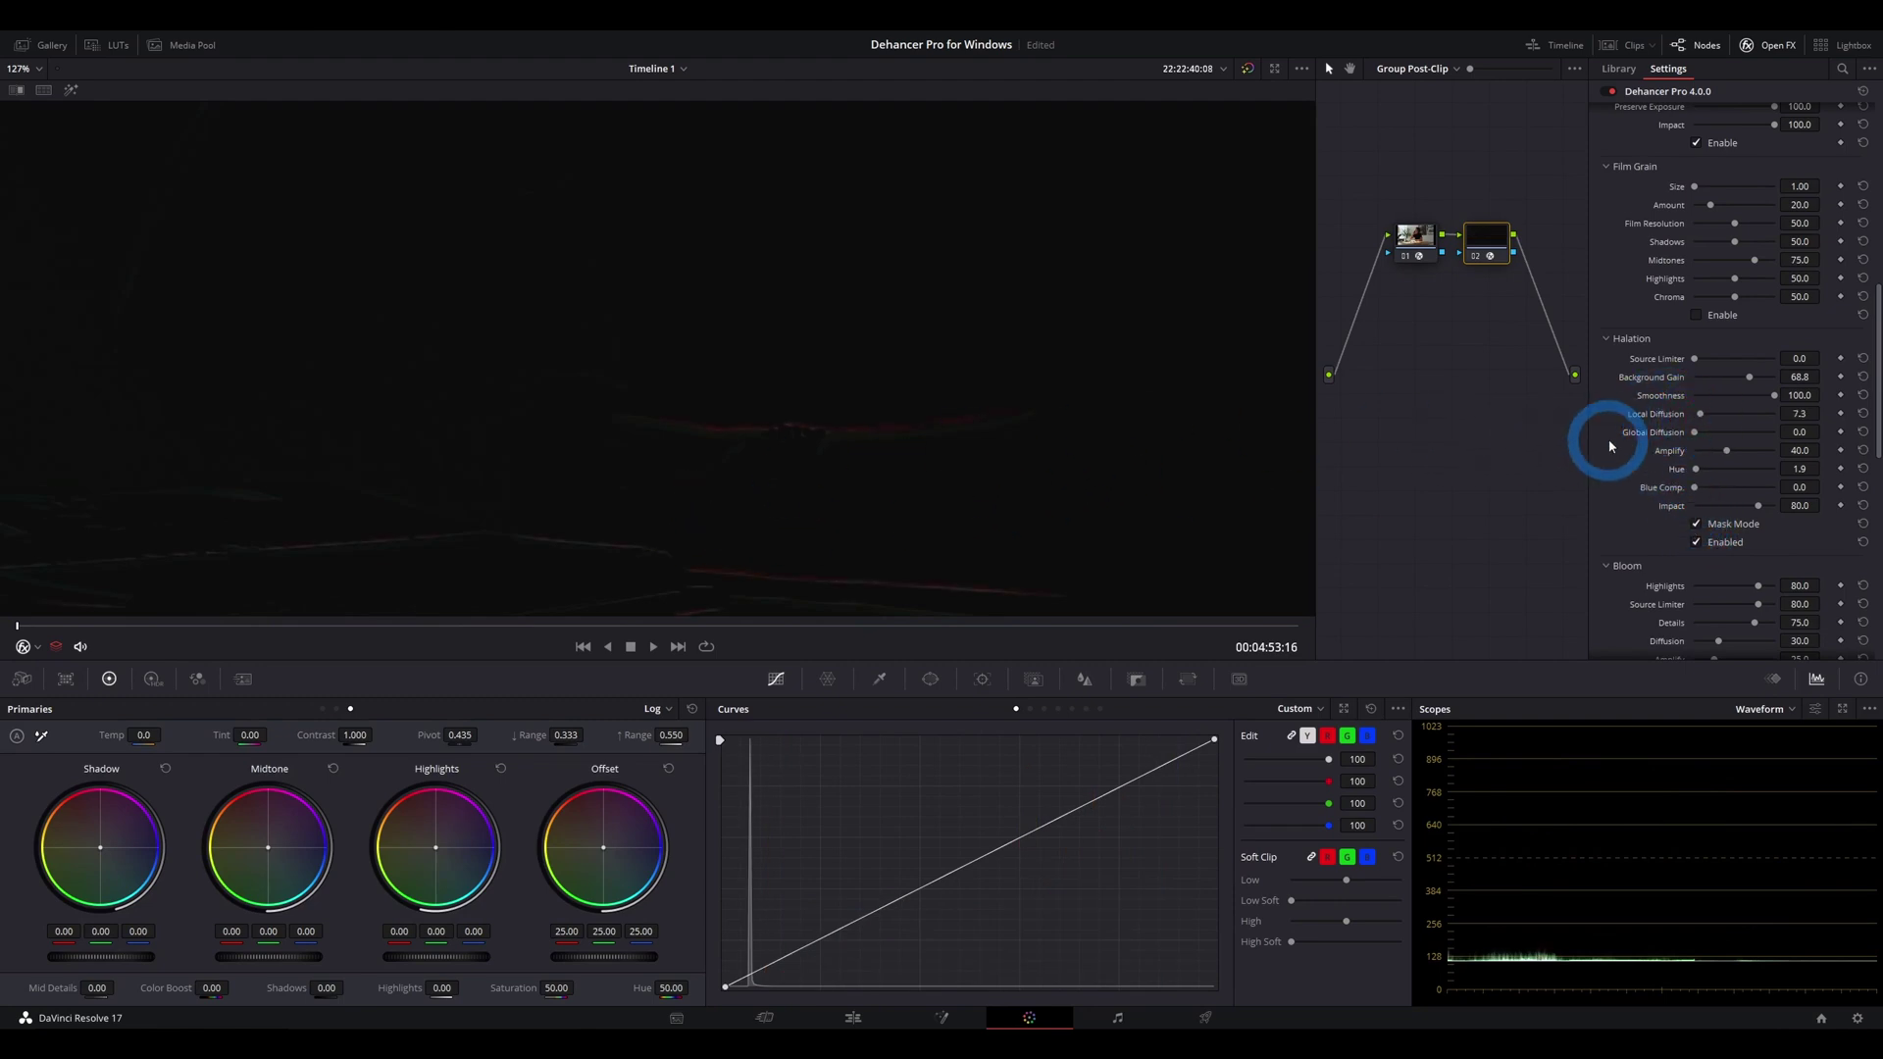
{"action": "left_click_drag", "start_coordinate": [1699, 414], "coordinate": [1727, 419]}
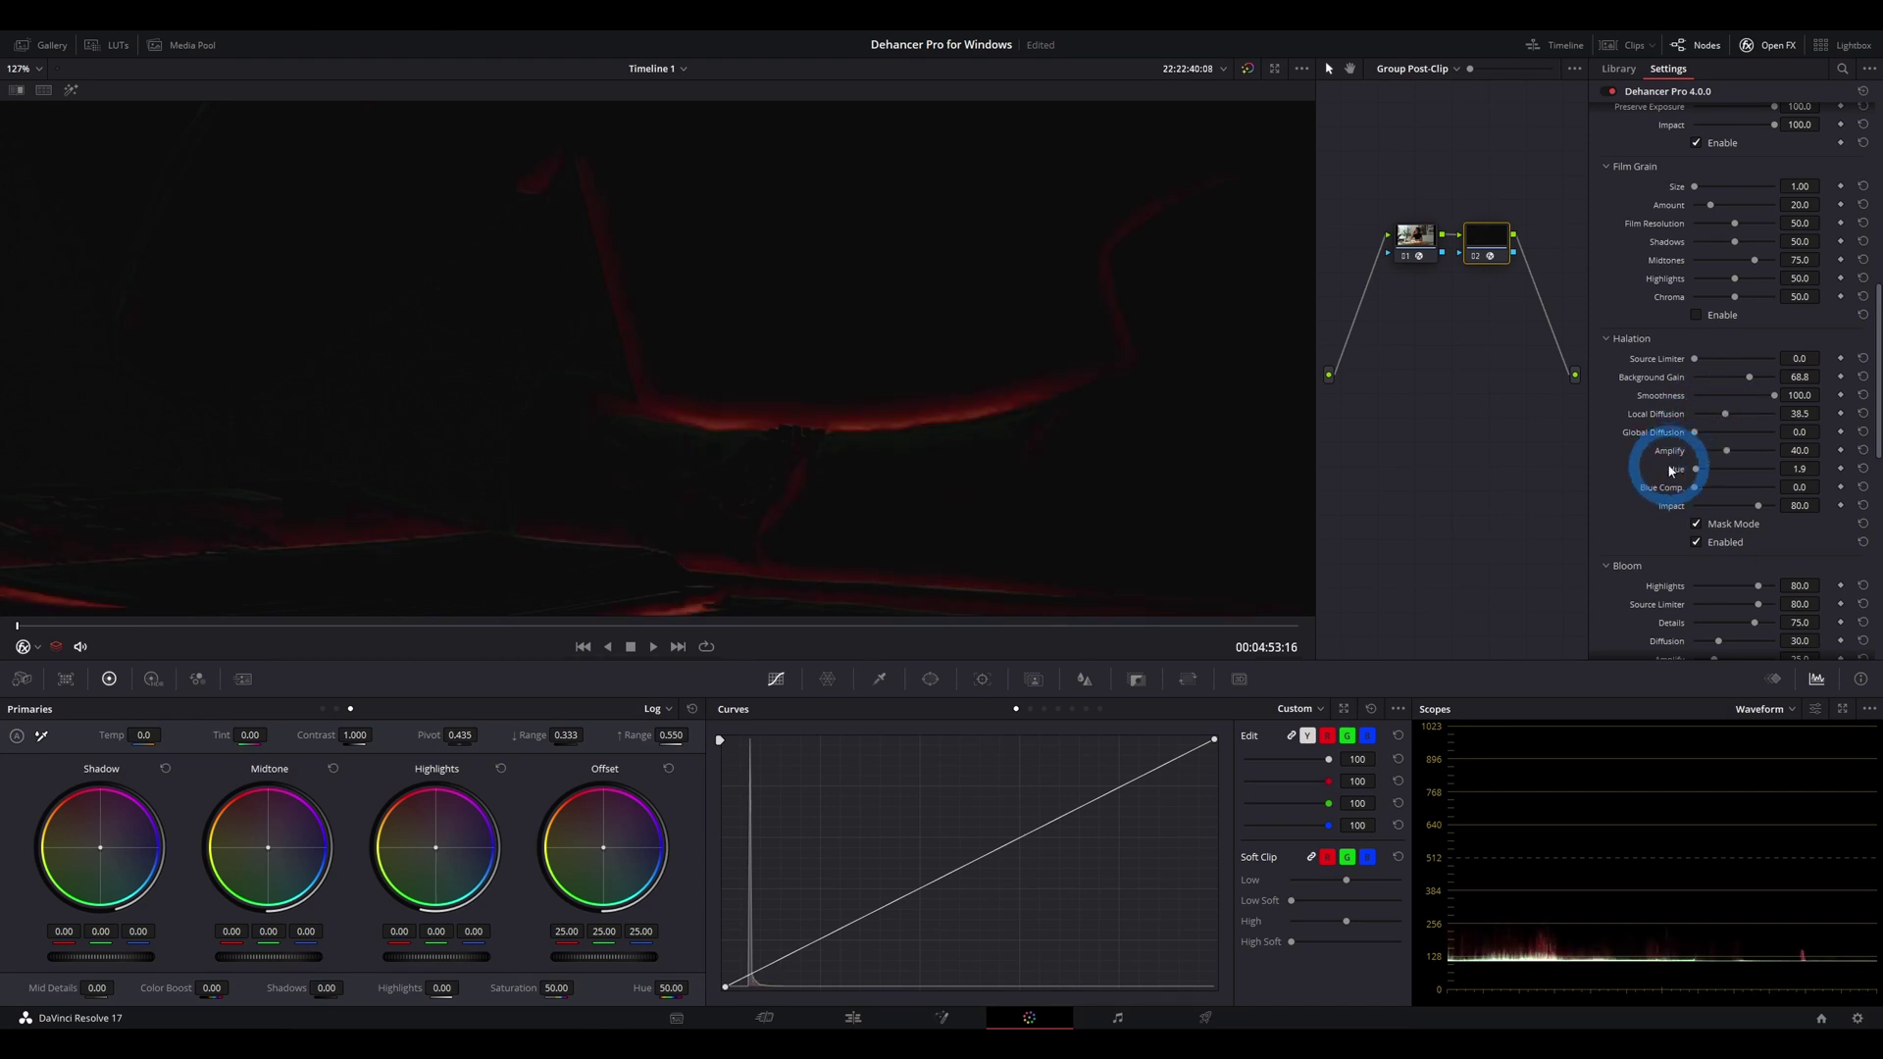
{"action": "left_click", "coordinate": [1696, 524]}
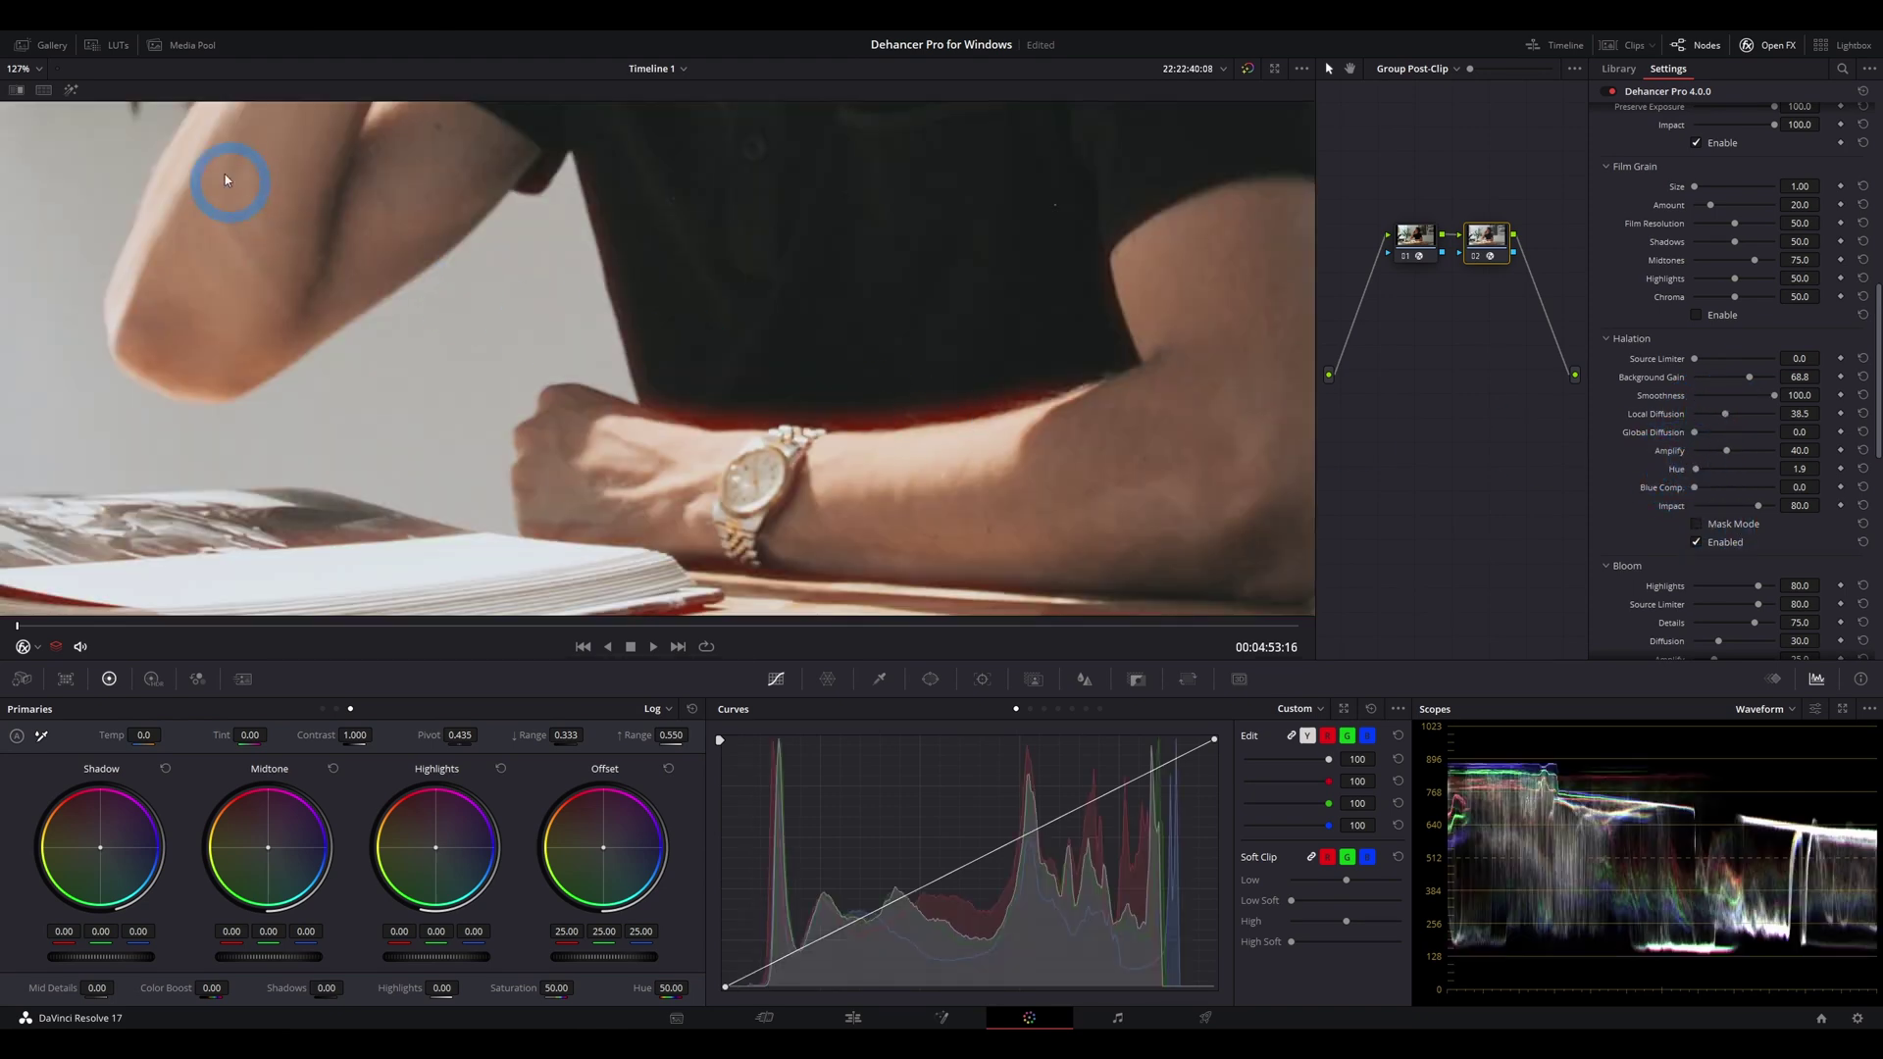
Fit the whole frame in the viewer and set Halation Global Diffusion to 100.0
{"action": "left_click", "coordinate": [29, 69]}
{"action": "left_click", "coordinate": [22, 90]}
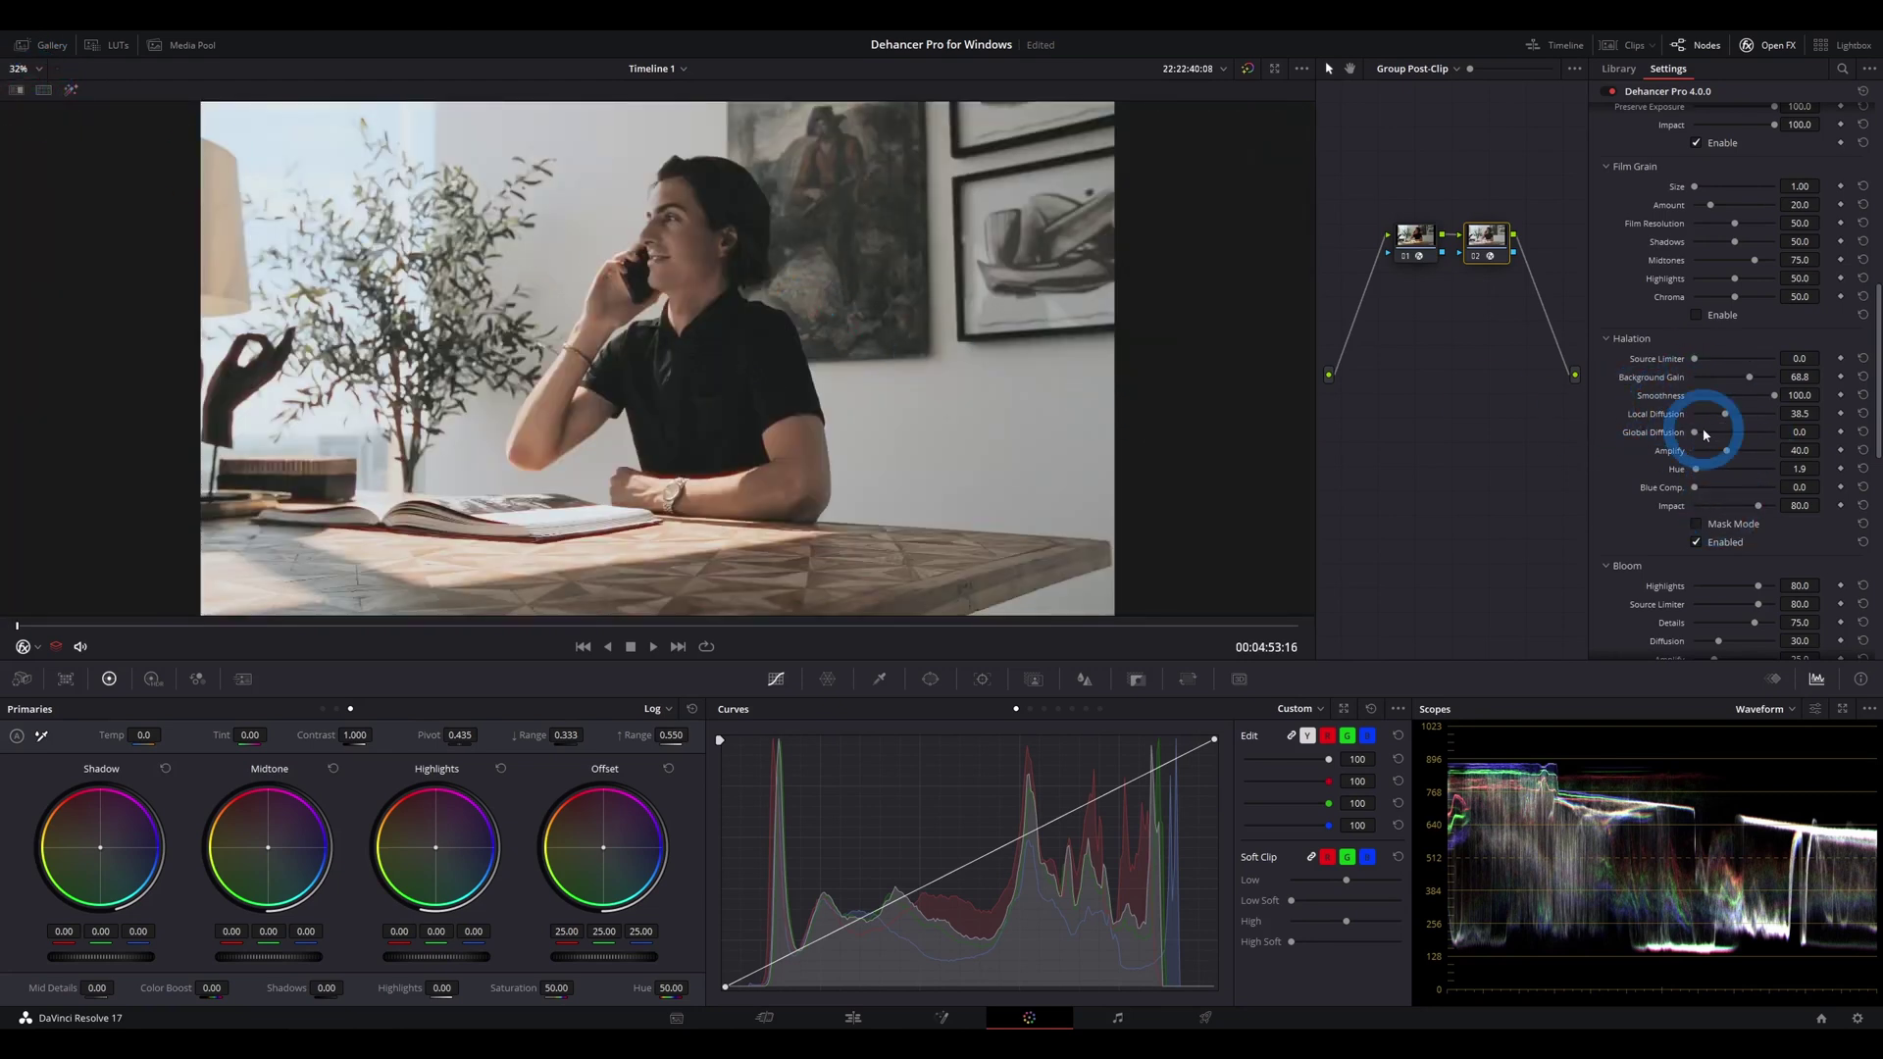
{"action": "left_click_drag", "start_coordinate": [1705, 434], "coordinate": [1785, 446]}
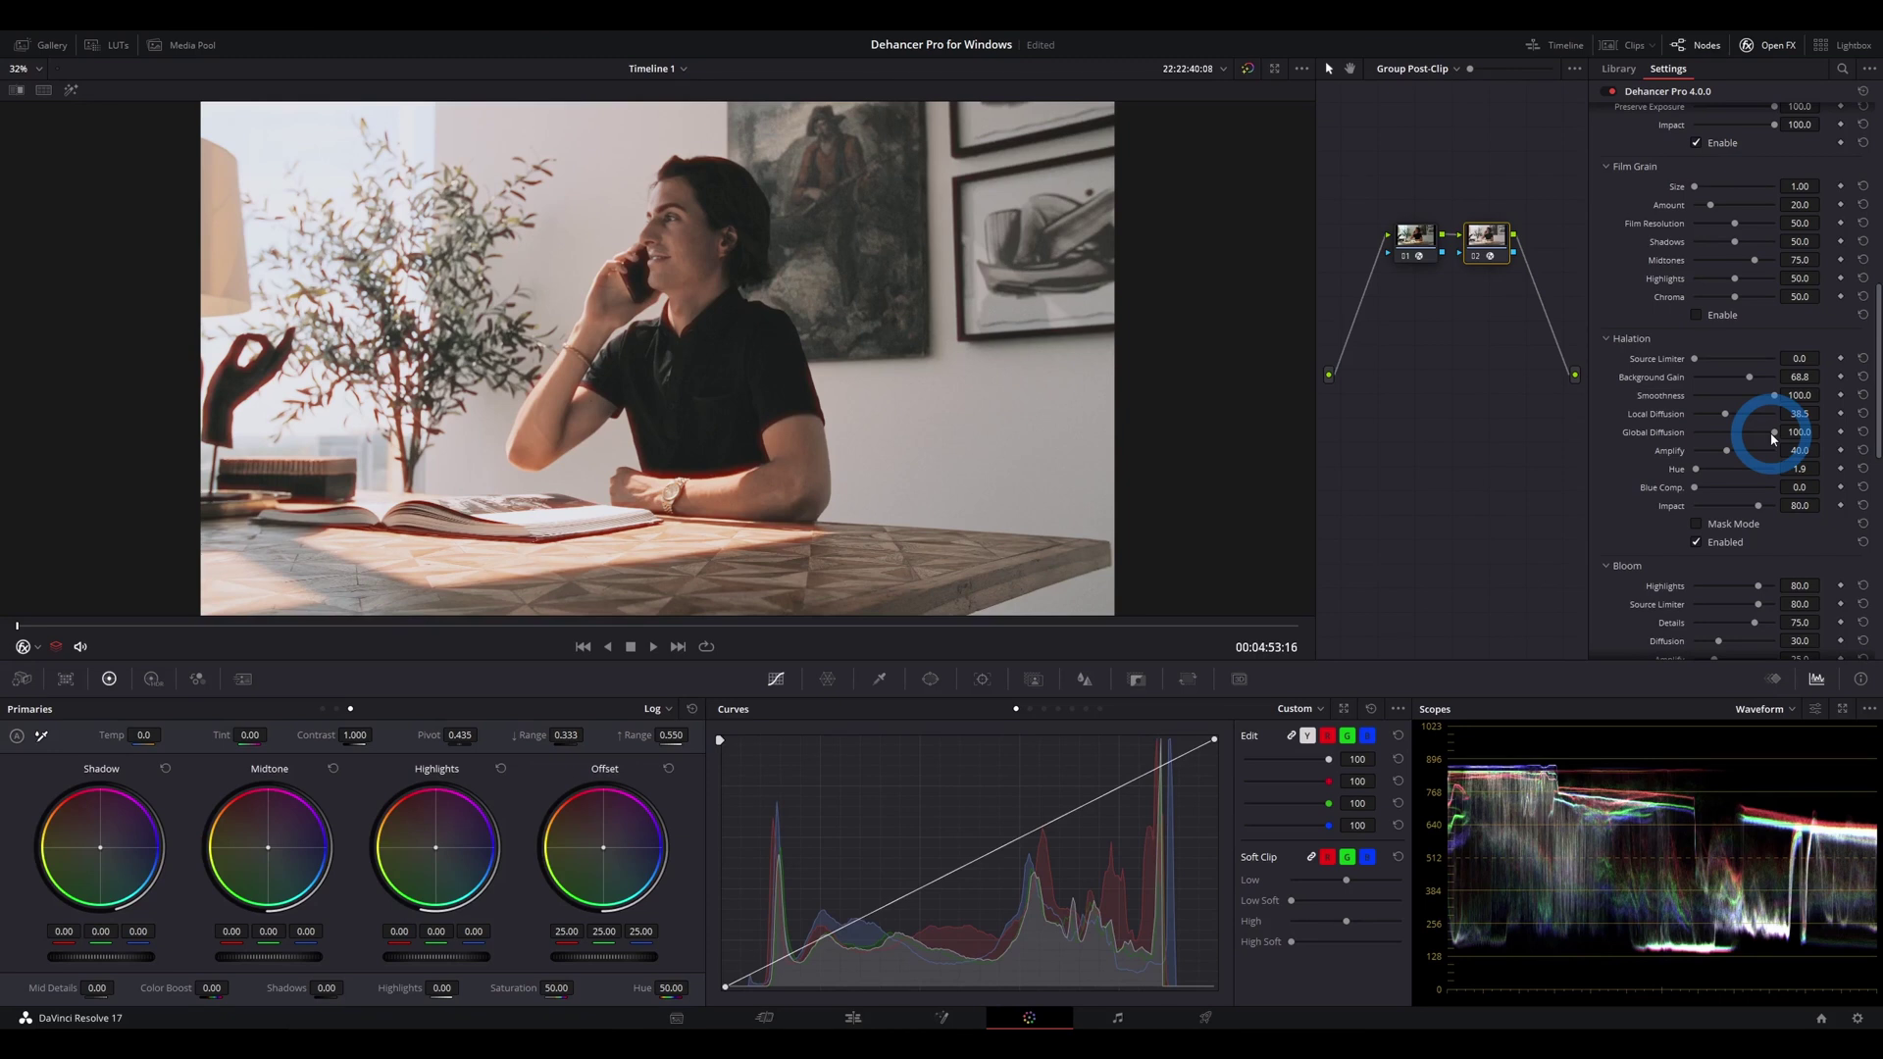
{"action": "left_click_drag", "start_coordinate": [1773, 438], "coordinate": [1681, 428]}
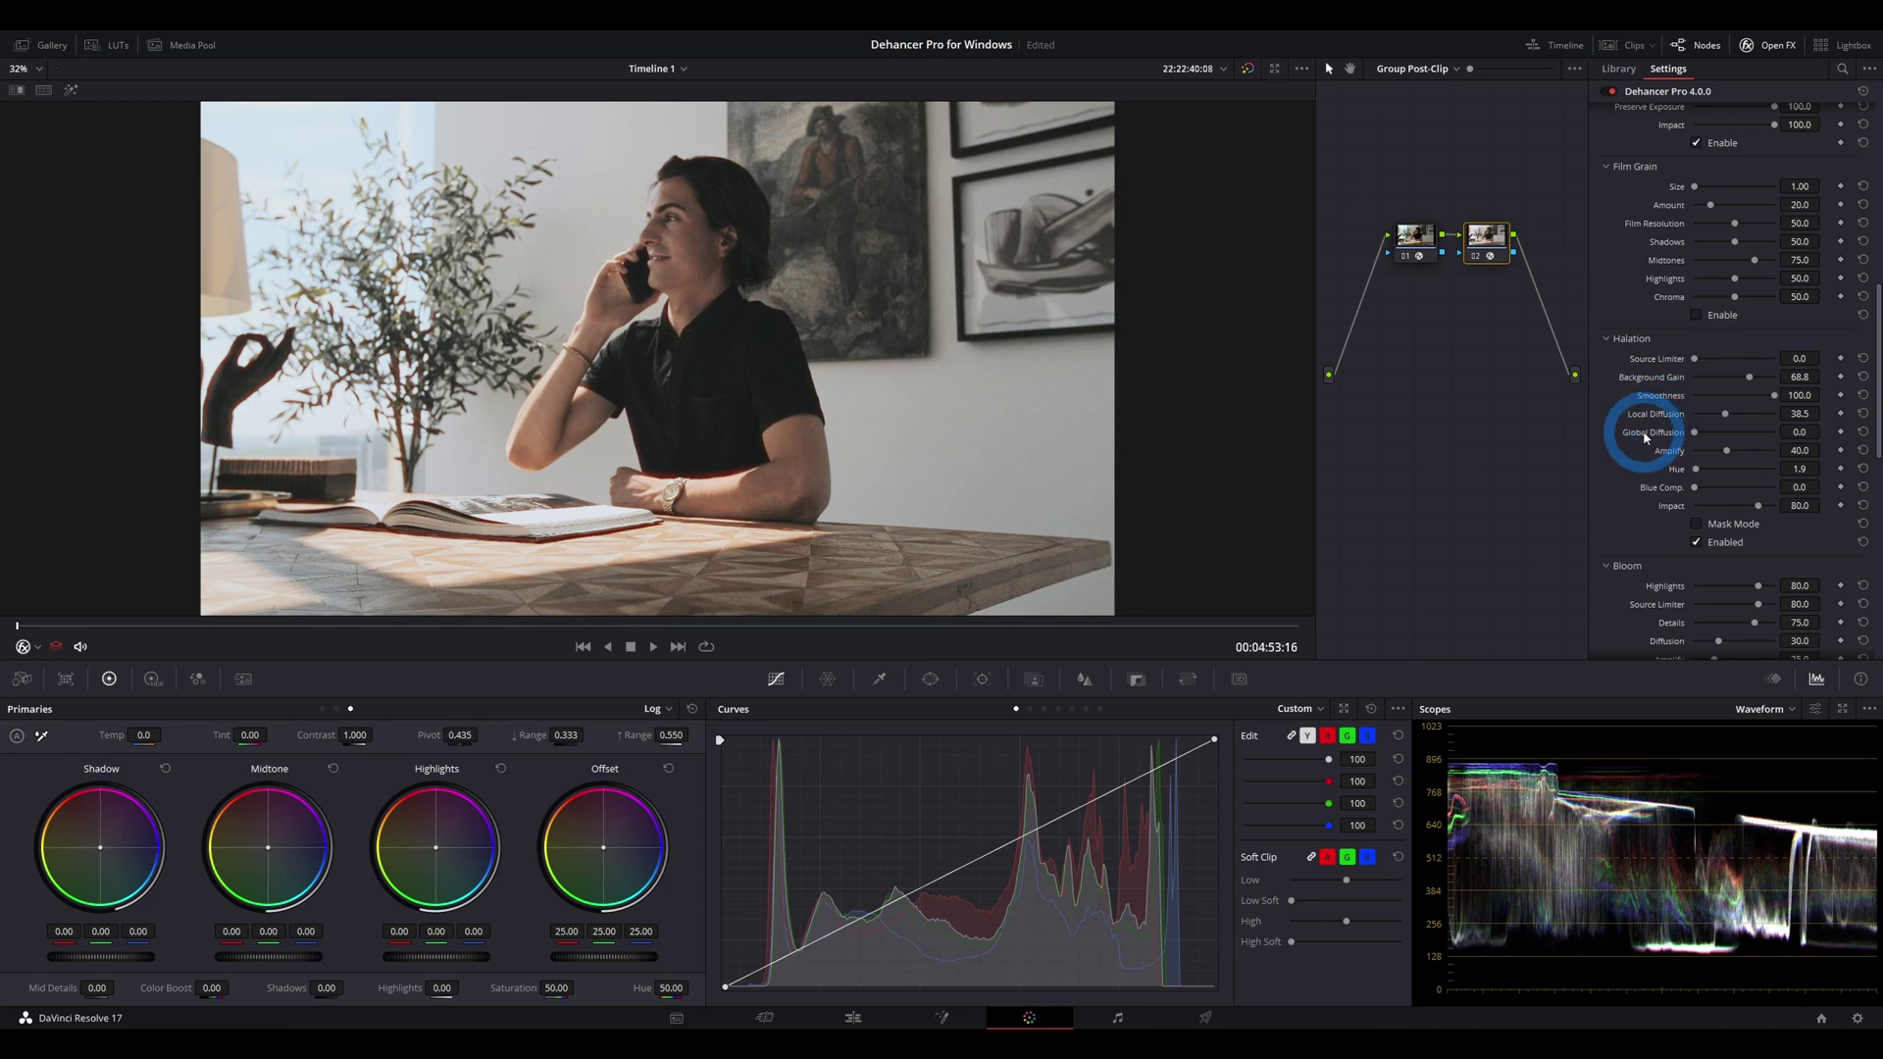
{"action": "left_click_drag", "start_coordinate": [1695, 440], "coordinate": [1775, 438]}
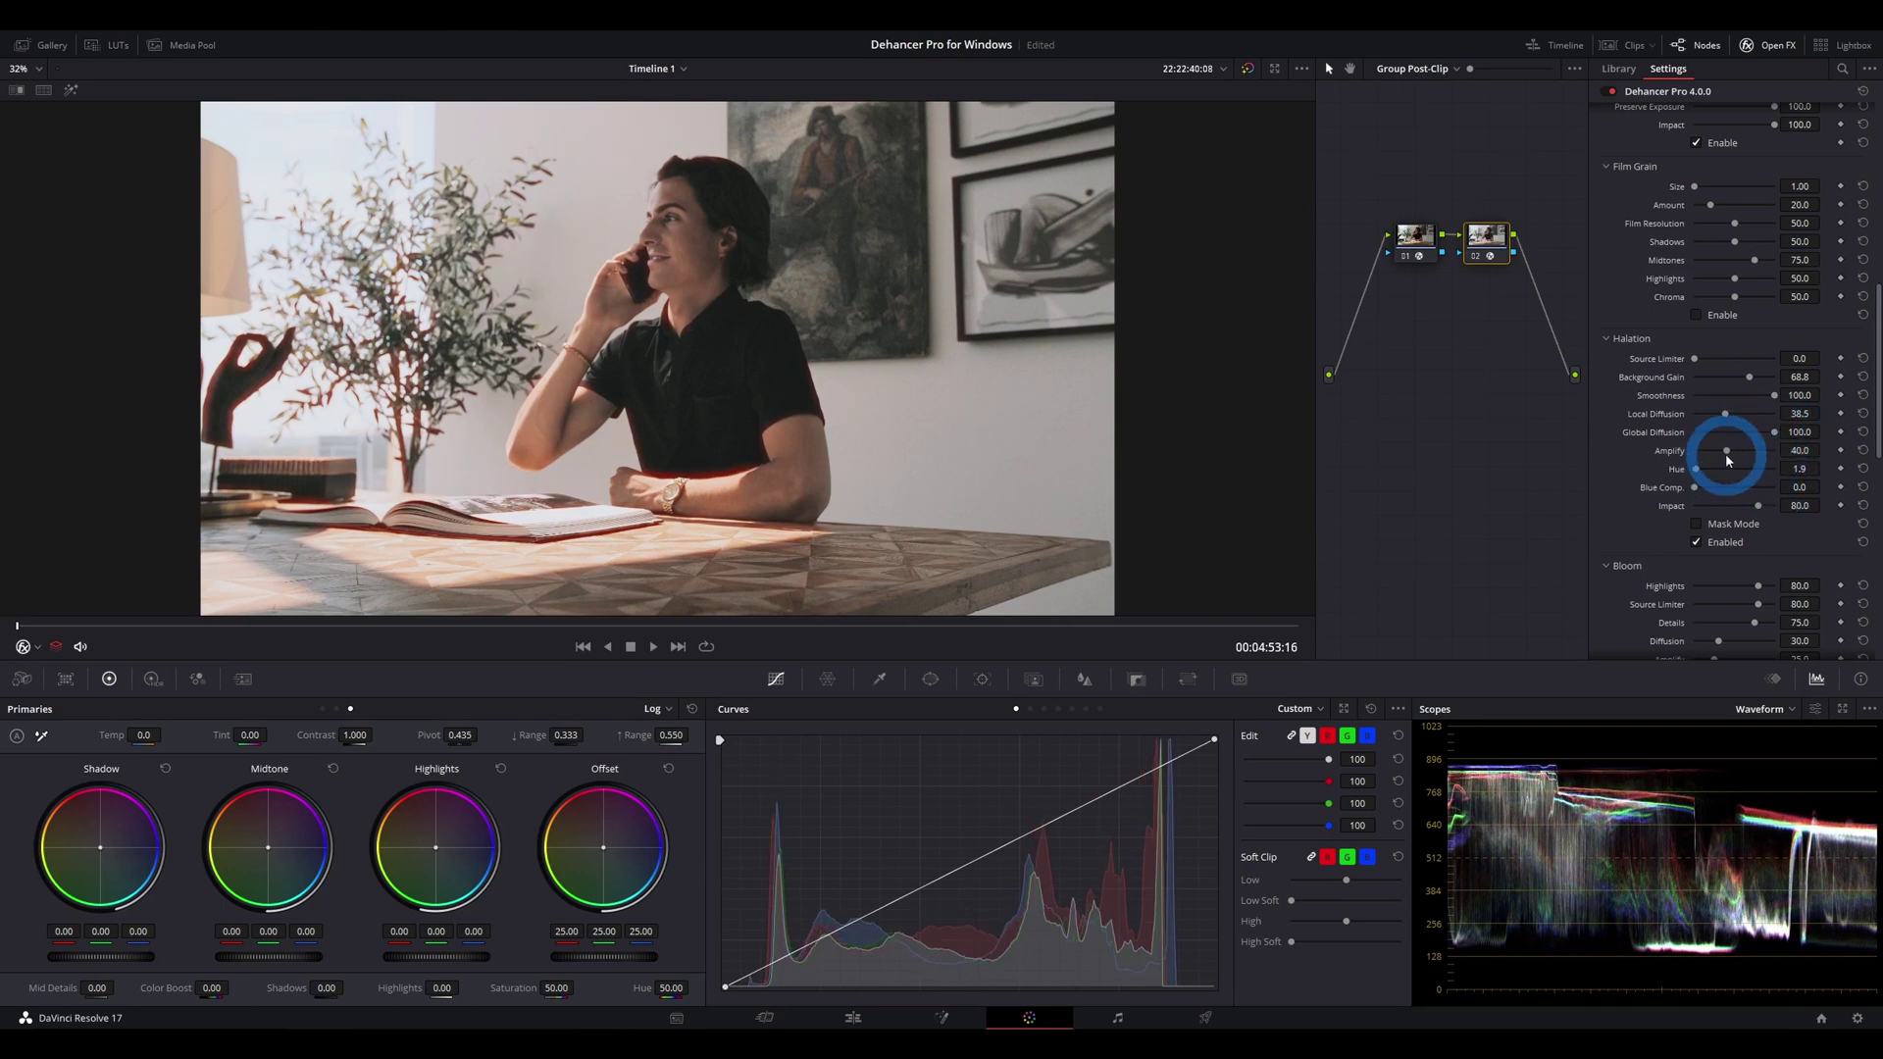
Set Halation Amplify to 46.8 and shift the Halation Hue
{"action": "left_click_drag", "start_coordinate": [1726, 451], "coordinate": [1754, 459]}
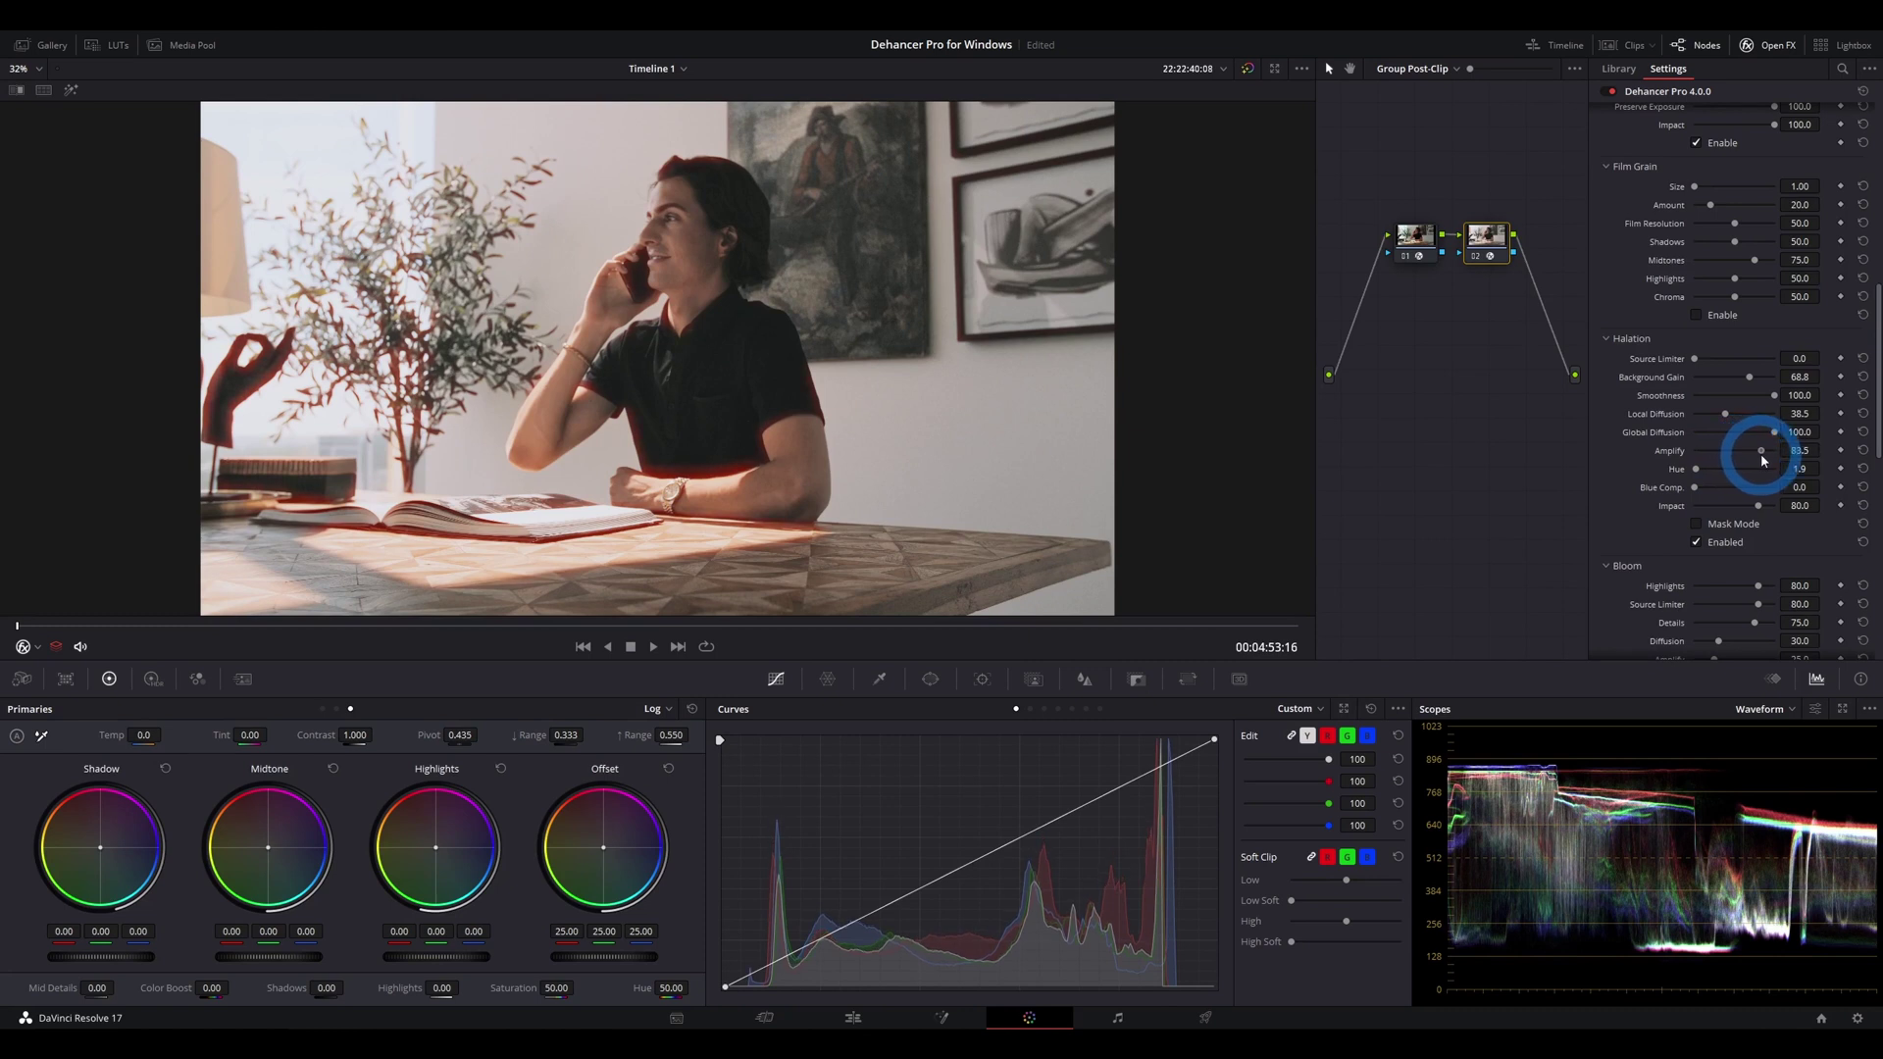
{"action": "left_click_drag", "start_coordinate": [1776, 459], "coordinate": [1714, 464]}
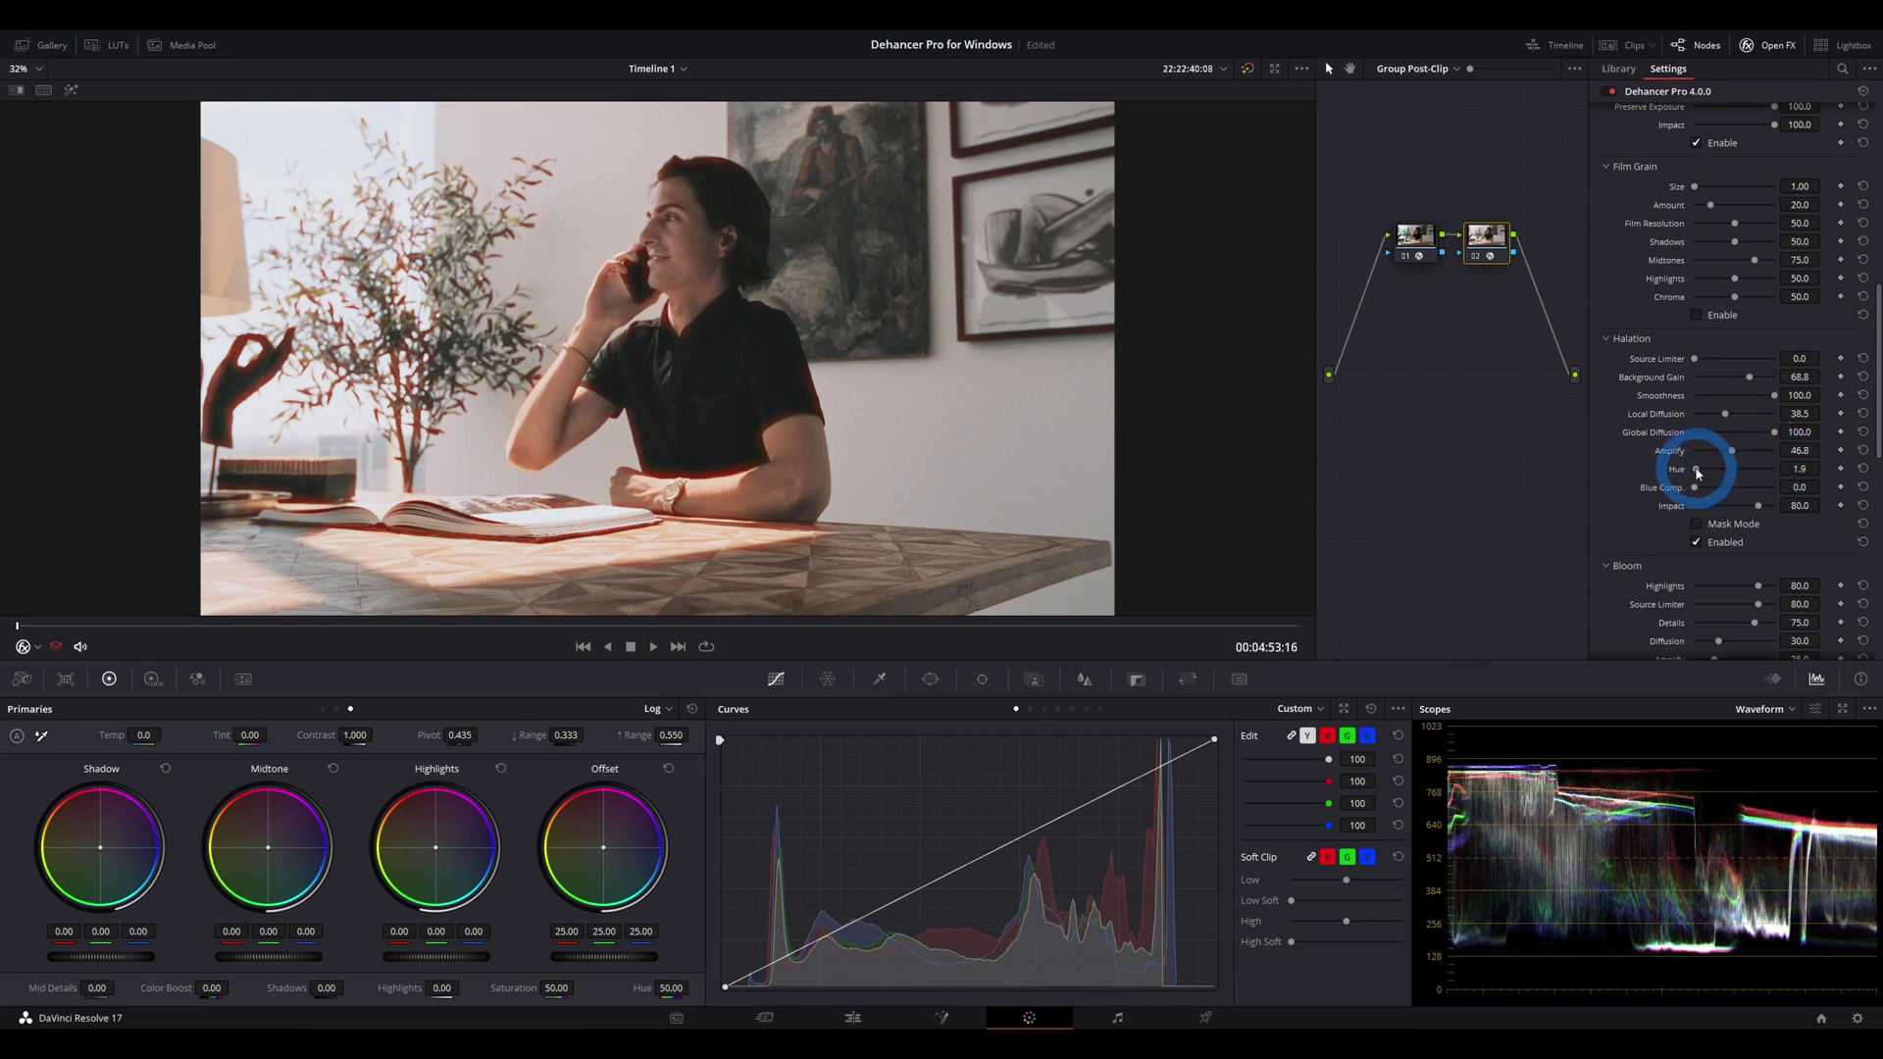
{"action": "left_click_drag", "start_coordinate": [1698, 472], "coordinate": [1656, 461]}
Set Halation Hue to 0.0, then push Blue Comp. to 100.0 and return it to 0.0
{"action": "left_click", "coordinate": [1745, 444]}
{"action": "left_click_drag", "start_coordinate": [1699, 493], "coordinate": [1789, 506]}
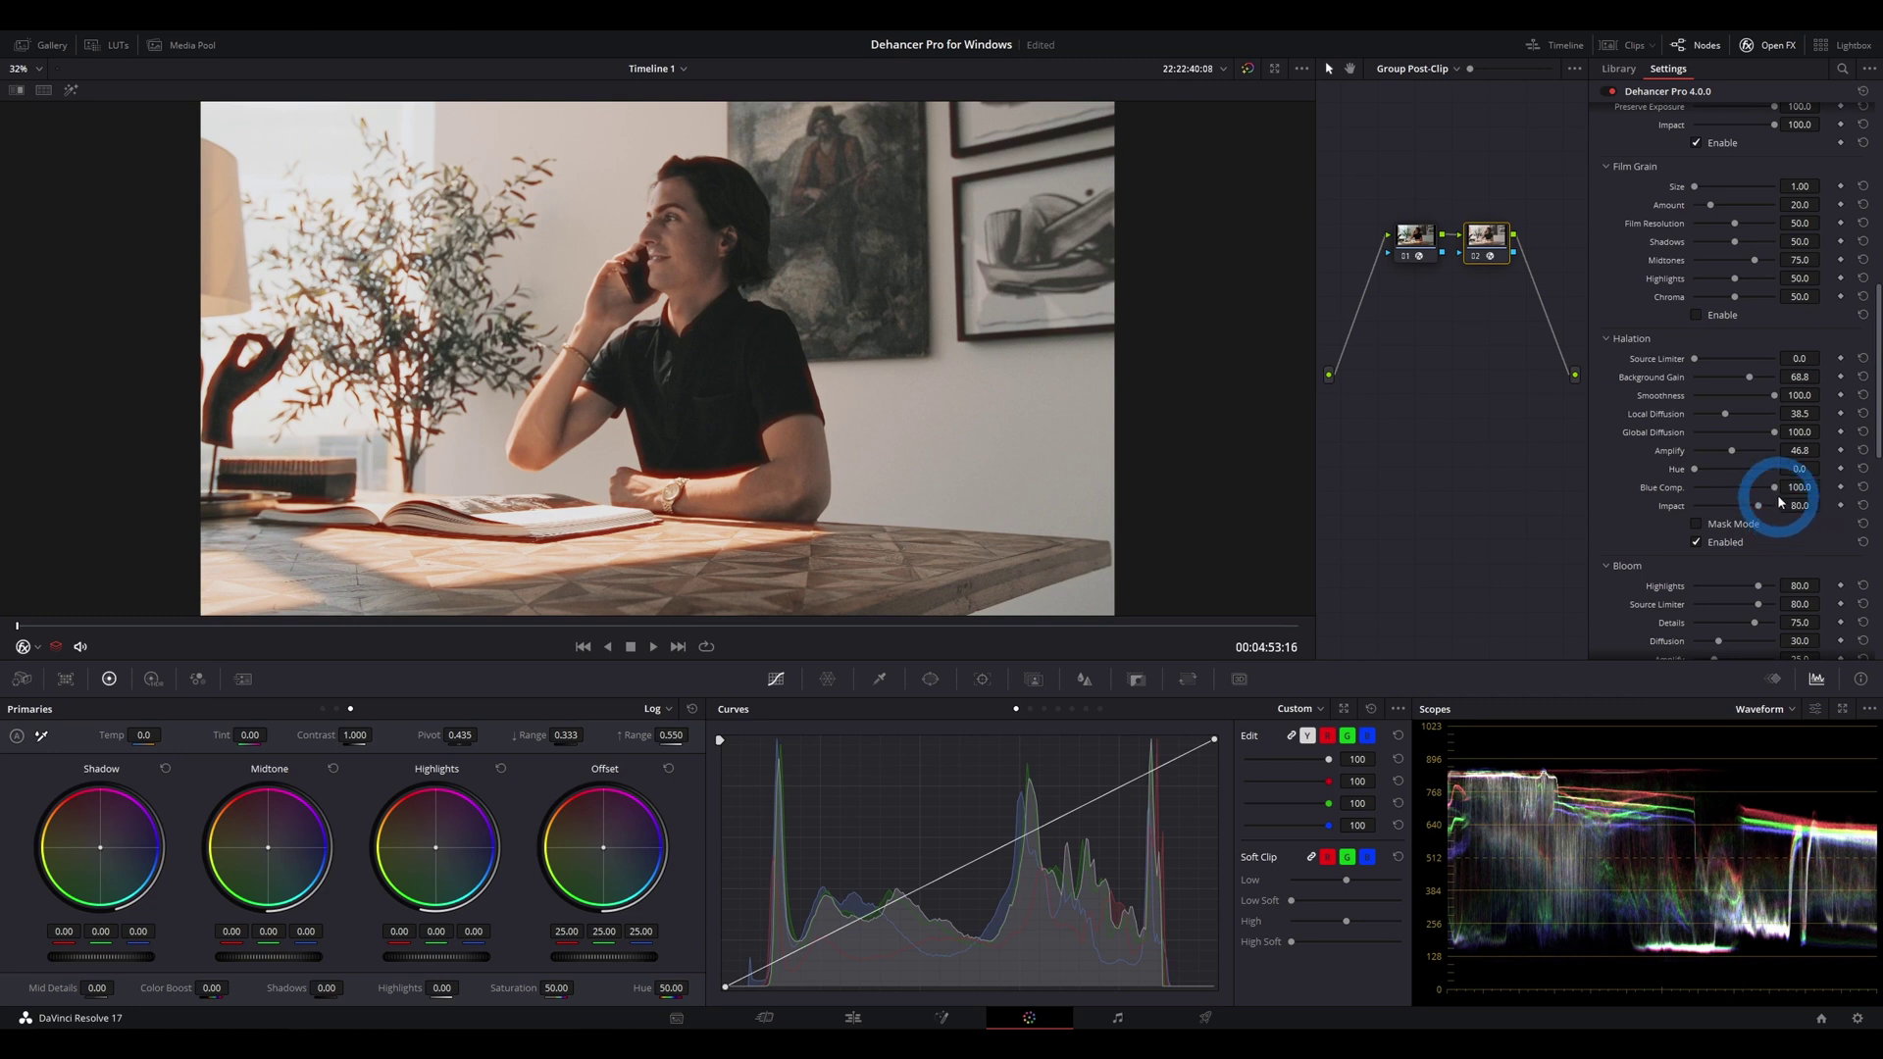
{"action": "left_click_drag", "start_coordinate": [1776, 487], "coordinate": [1681, 473]}
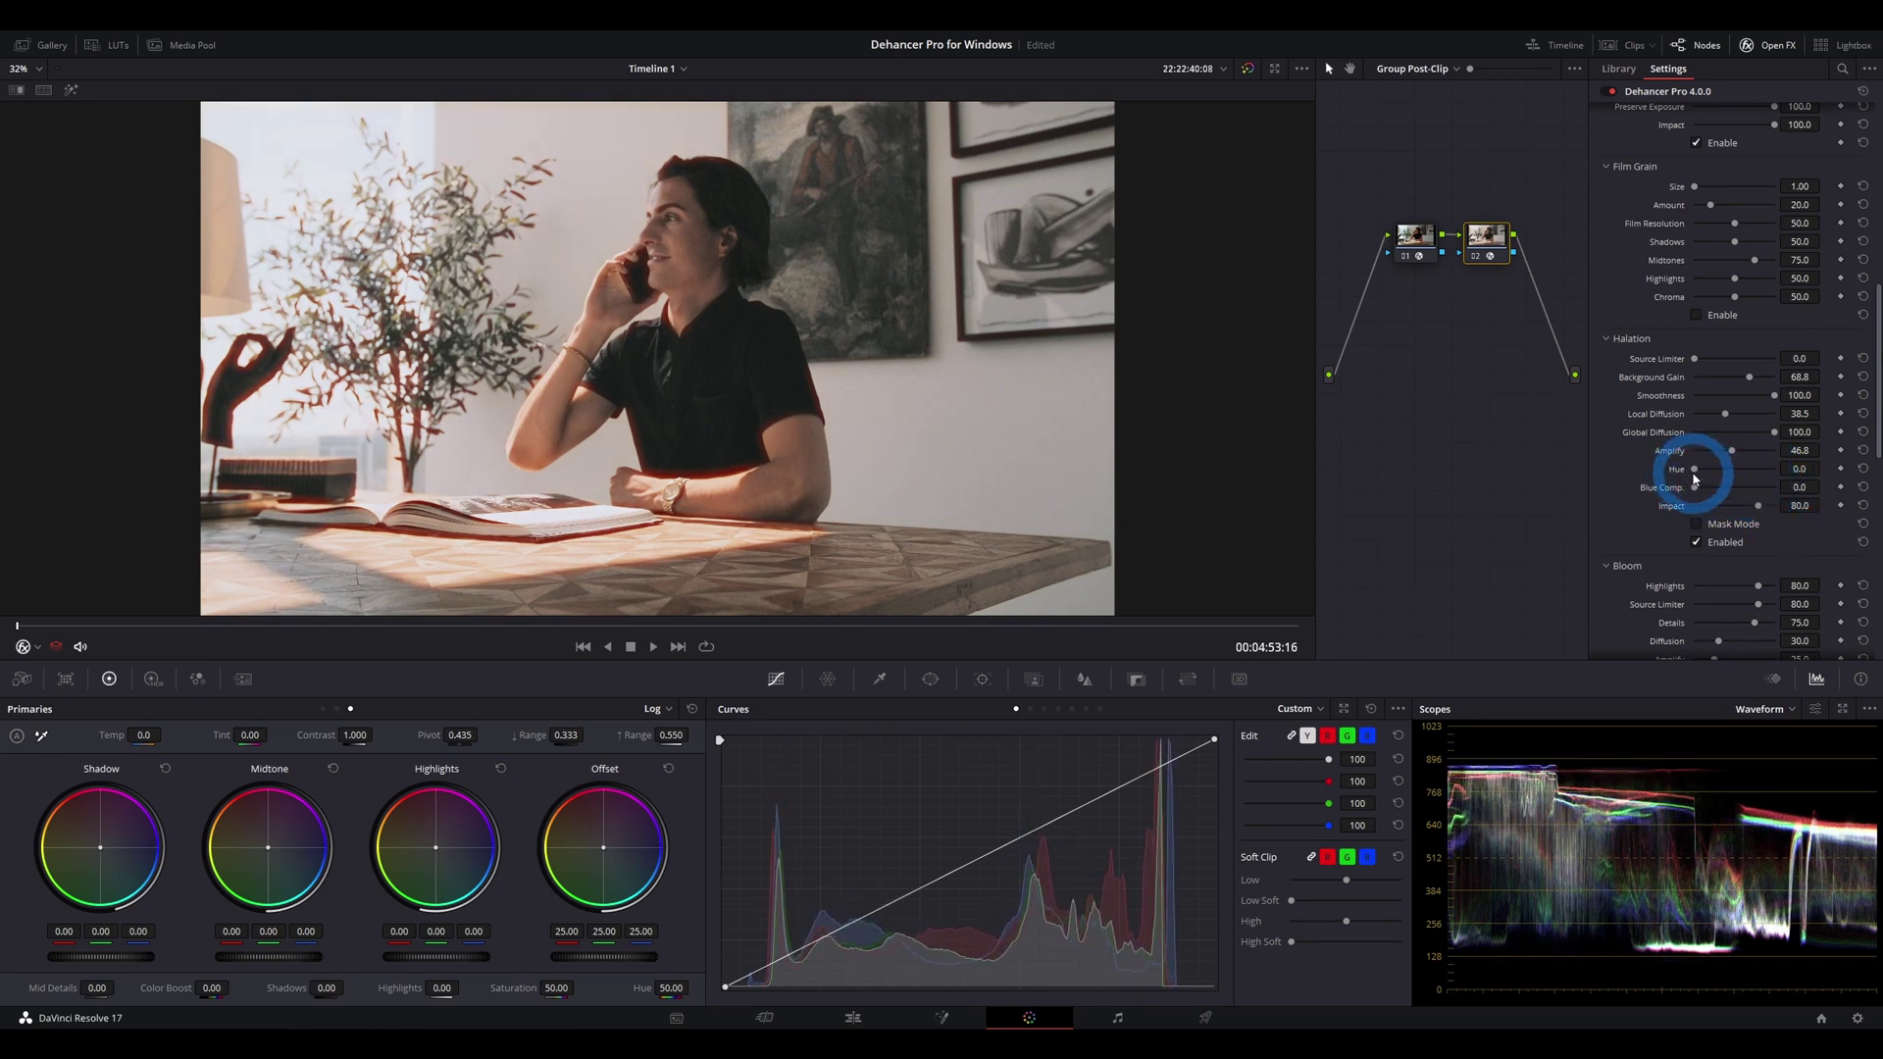